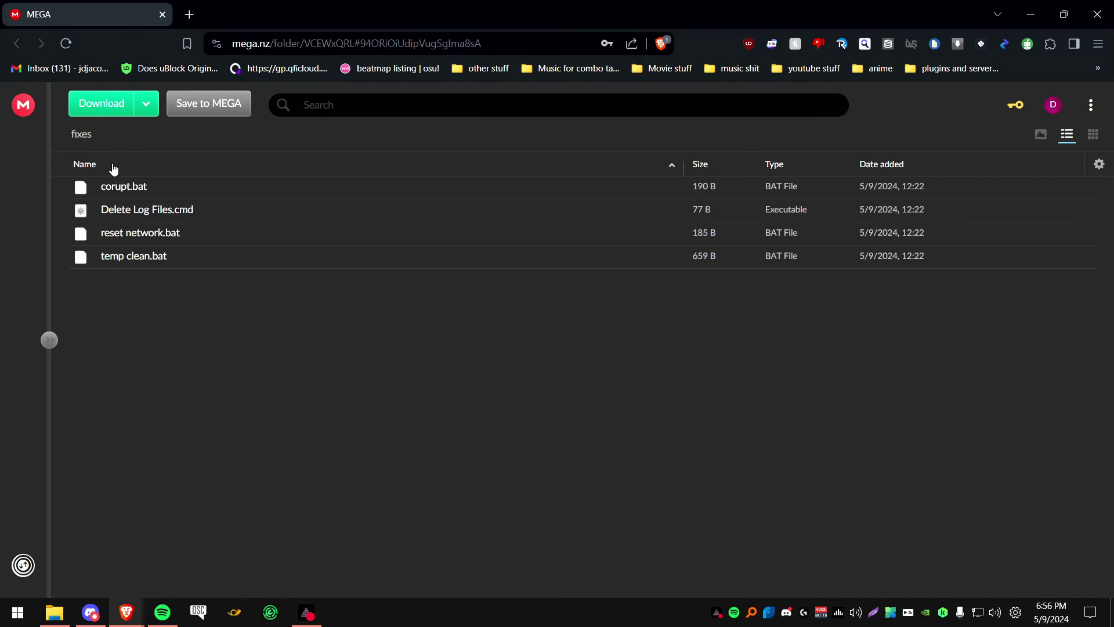
# Download the MEGA fixes folder as a ZIP, saving fixes.zip into Downloads.
pyautogui.click(145, 103)
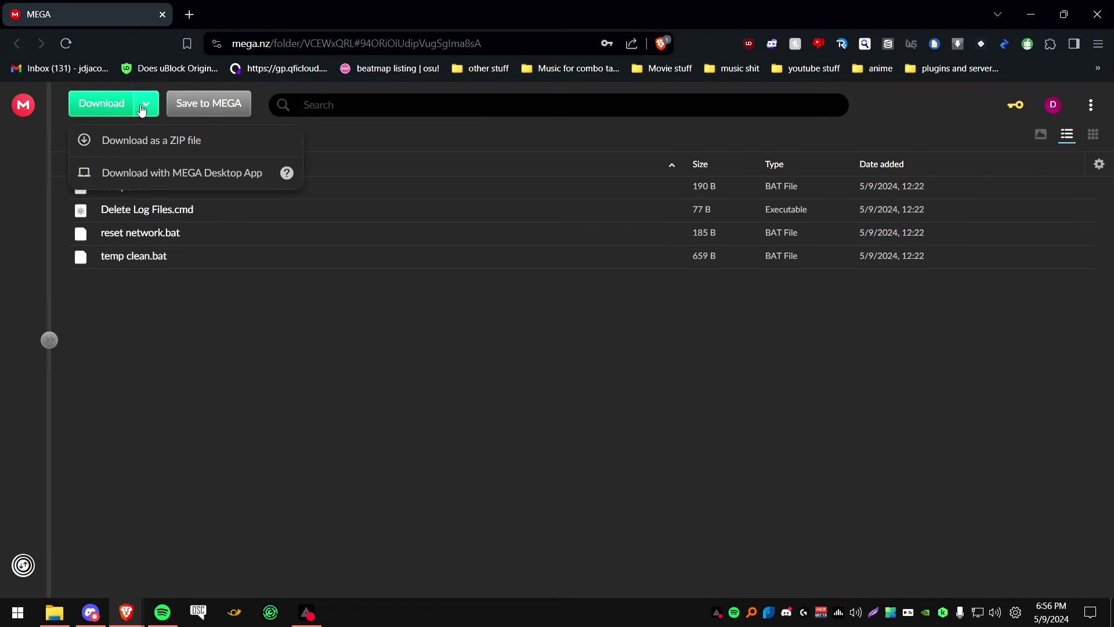
pyautogui.click(105, 142)
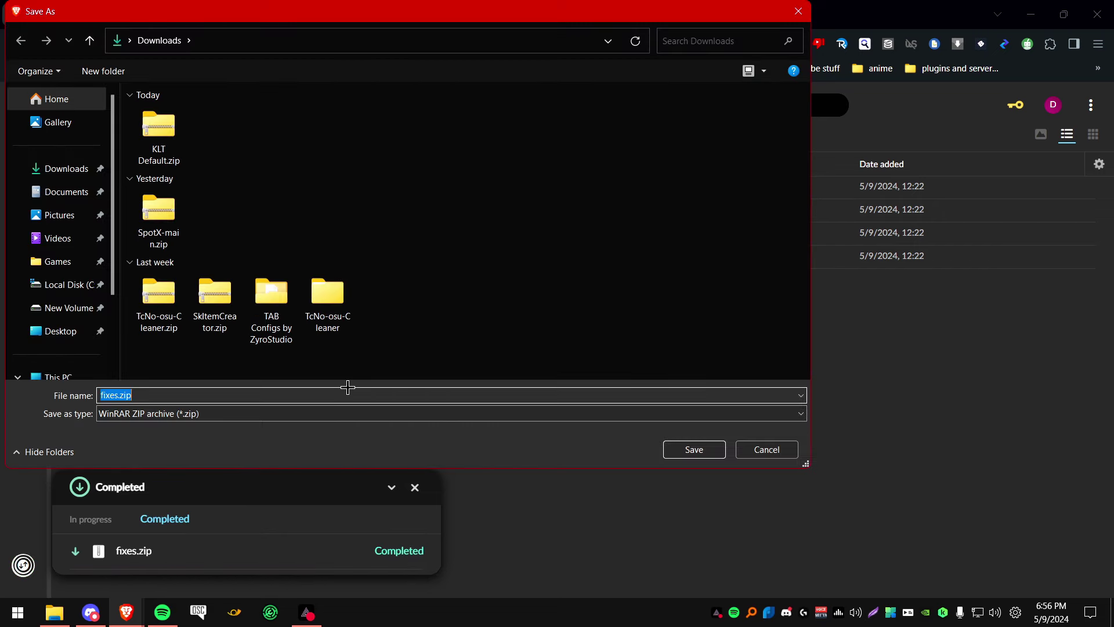
pyautogui.click(80, 170)
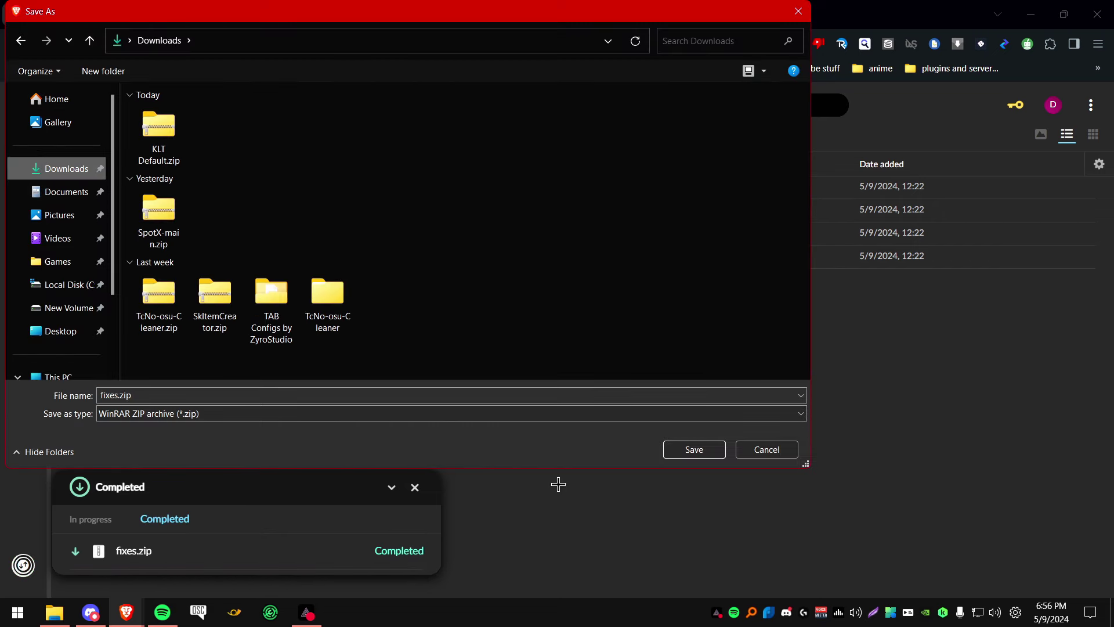
pyautogui.click(678, 451)
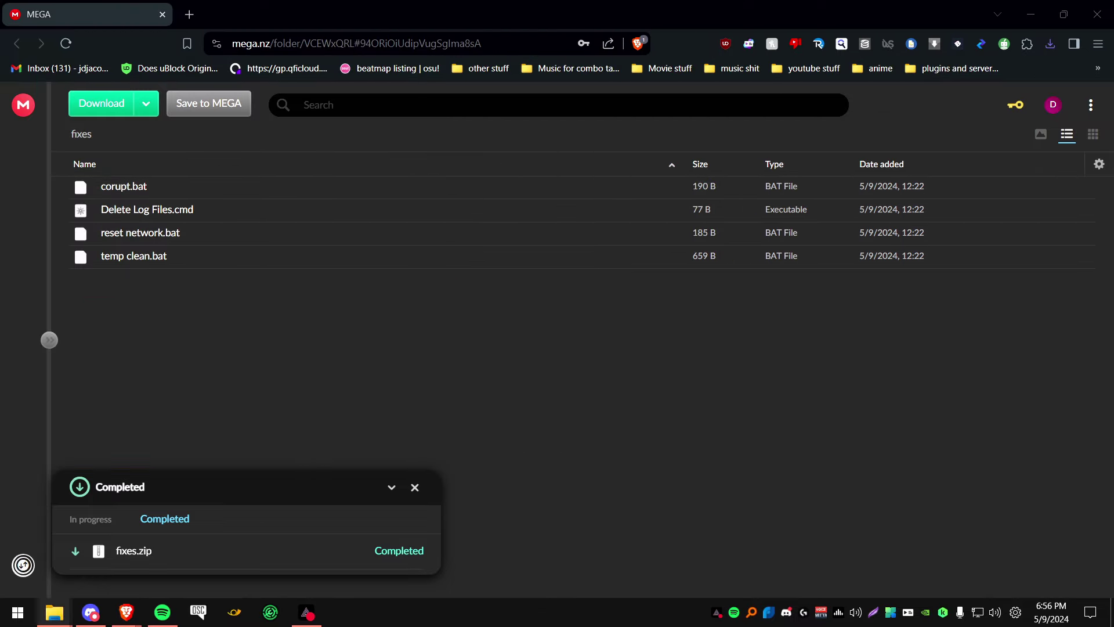
# Extract fixes.zip in Downloads into a fixes folder and open it.
pyautogui.click(54, 612)
pyautogui.rightClick(479, 282)
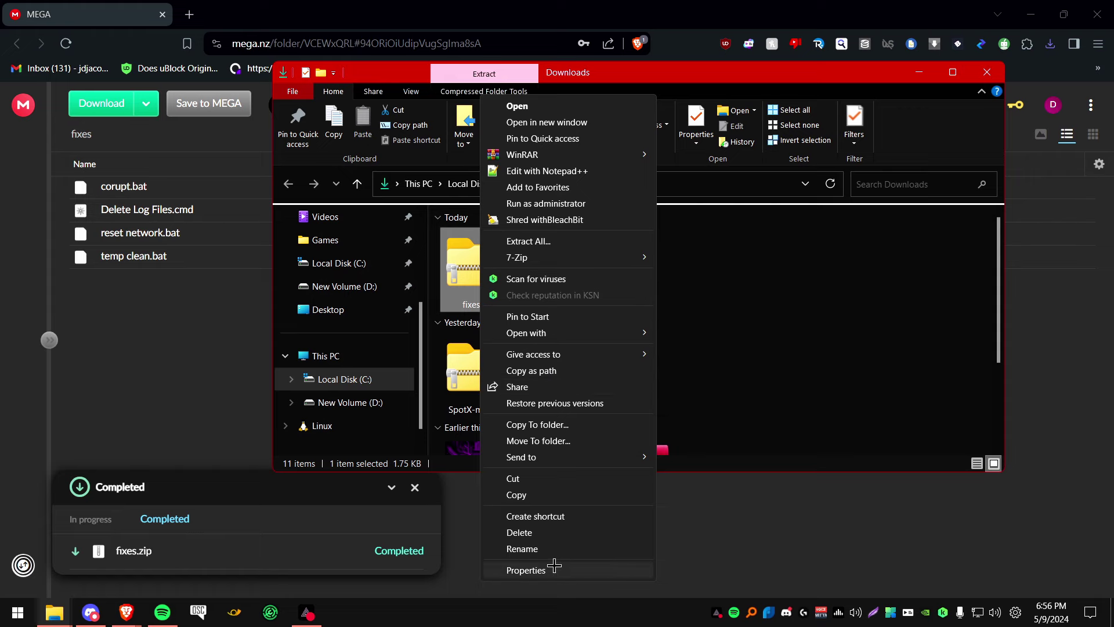
pyautogui.click(557, 241)
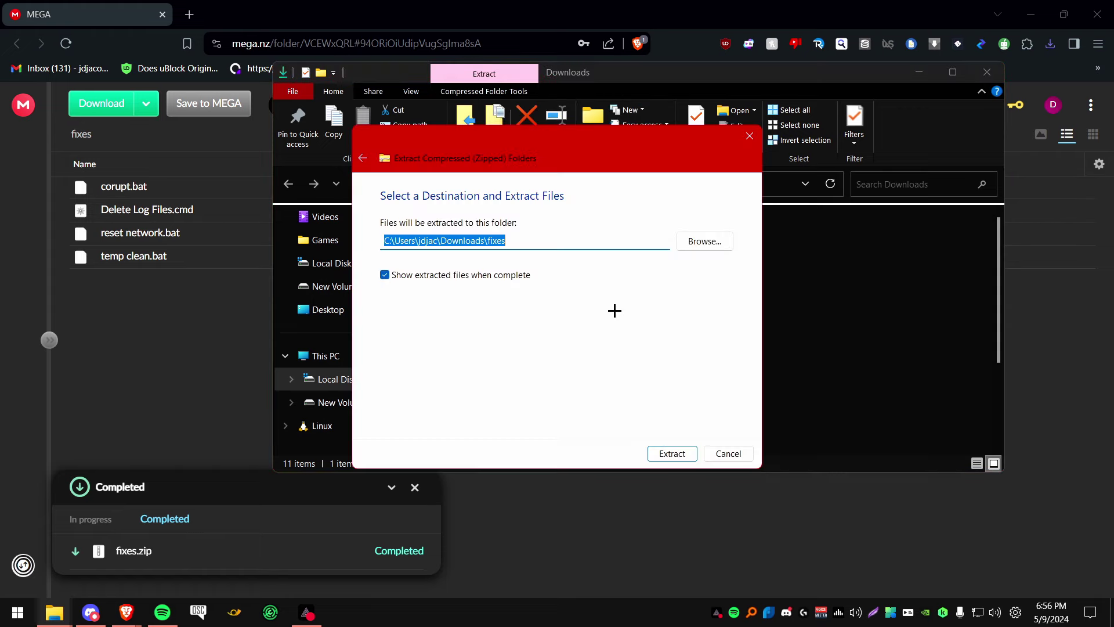
pyautogui.click(673, 455)
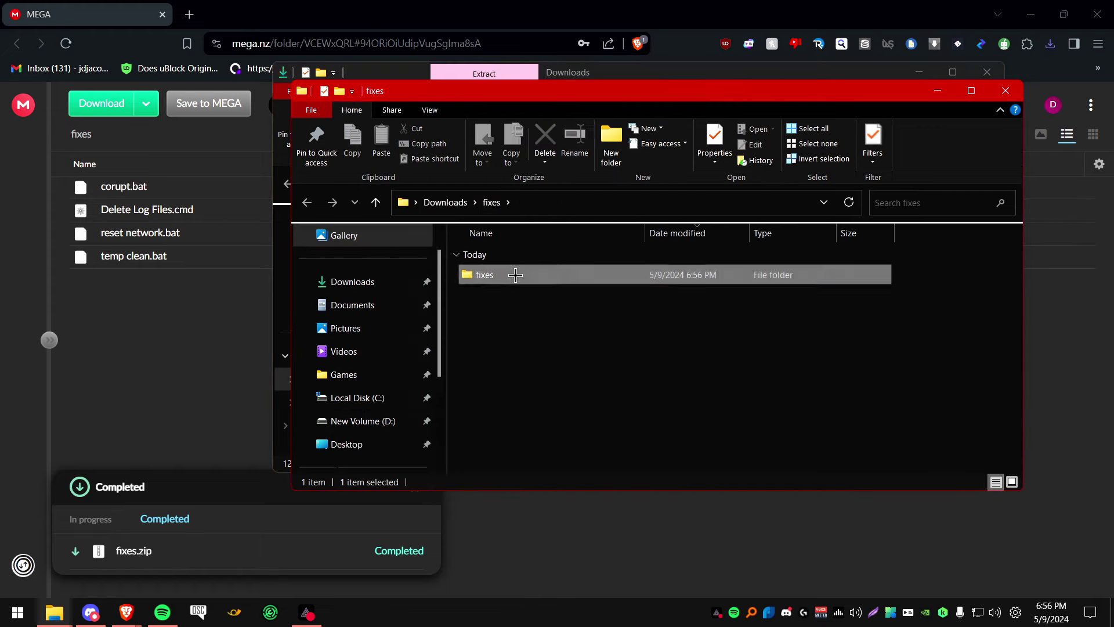
pyautogui.doubleClick(515, 275)
# Close the Downloads and clips windows, minimise fixes, and close the MEGA browser.
pyautogui.moveTo(743, 94); pyautogui.dragTo(683, 151)
pyautogui.click(987, 72)
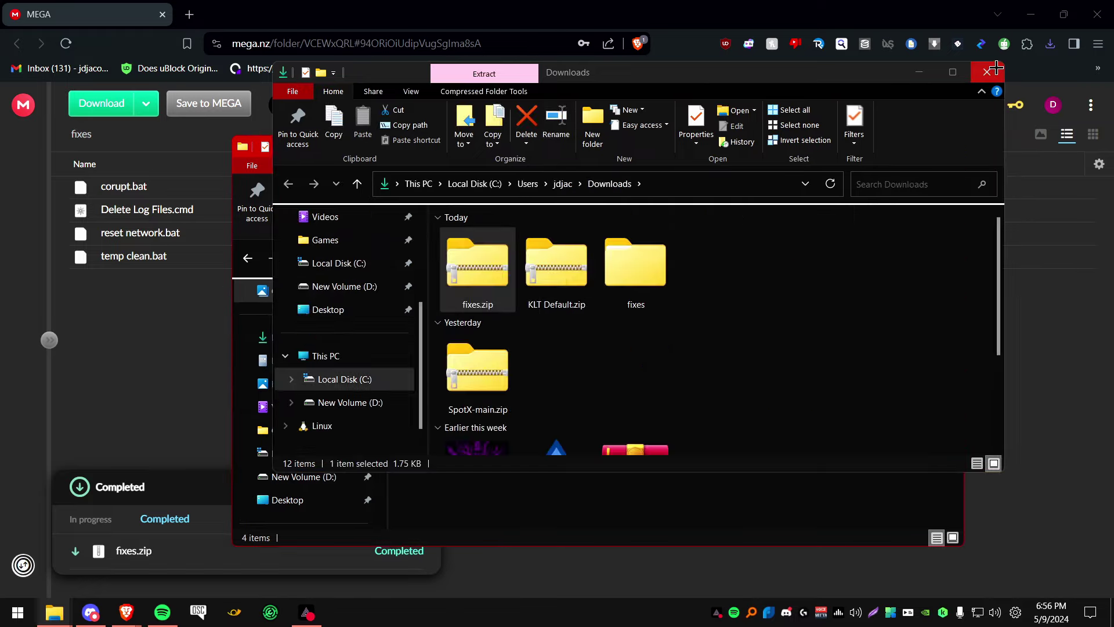
pyautogui.click(879, 150)
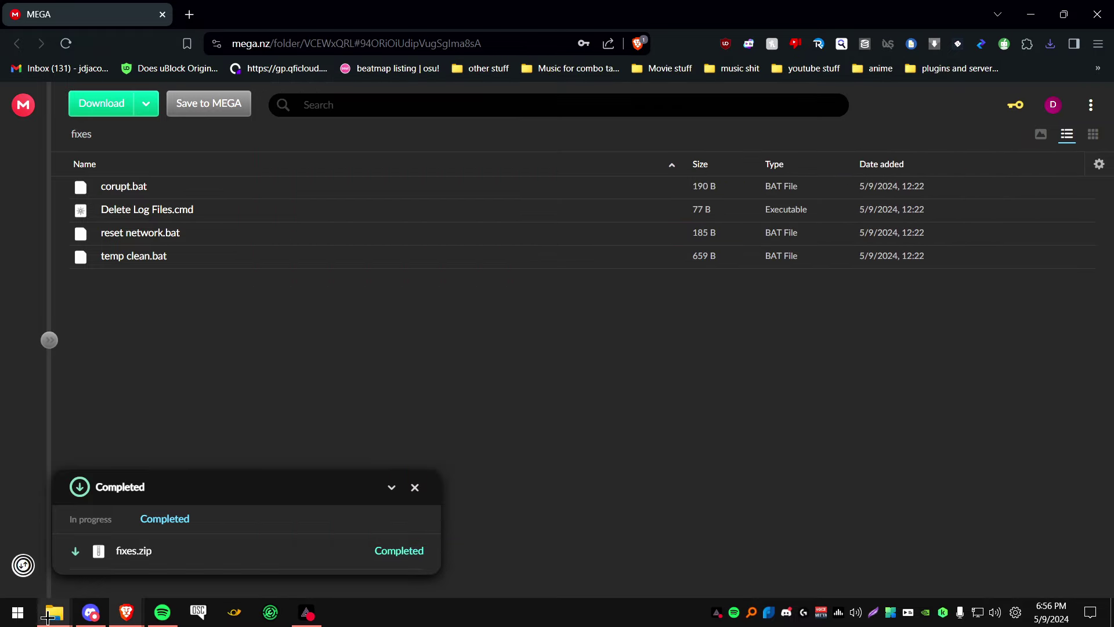
pyautogui.click(52, 614)
pyautogui.click(139, 503)
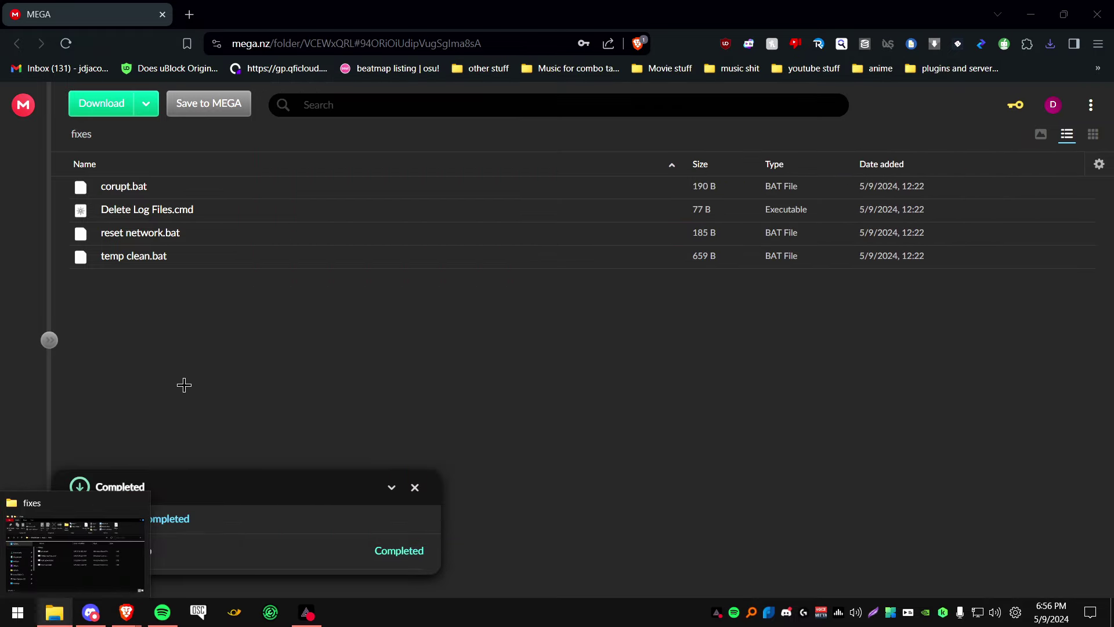
pyautogui.click(1097, 14)
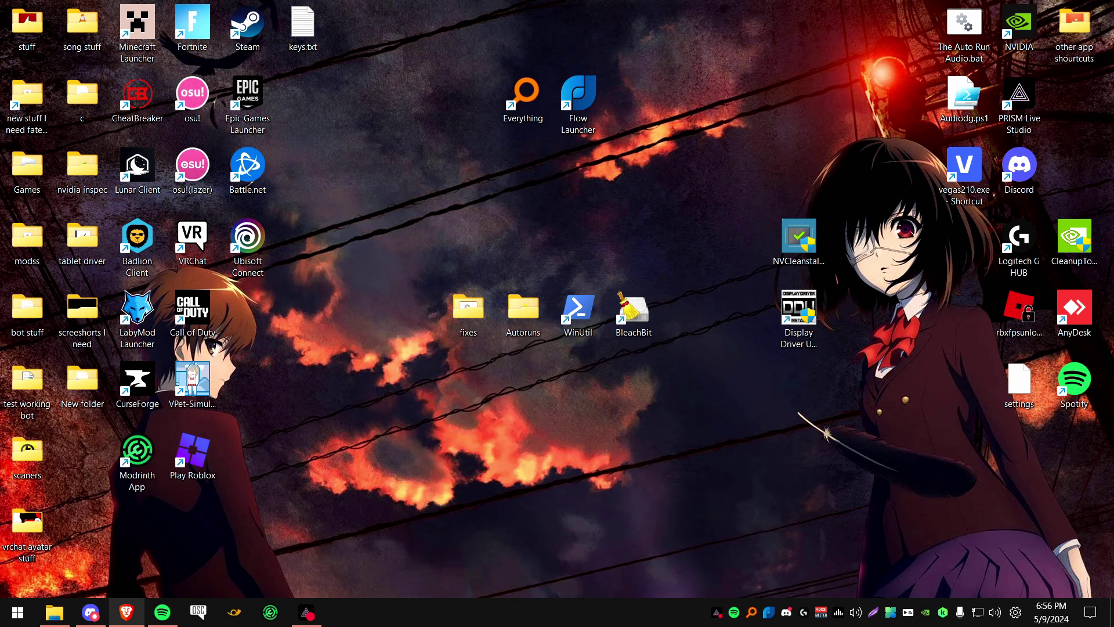
# Open Create a restore point from Start search and select Local Disk (C:).
pyautogui.press('super')
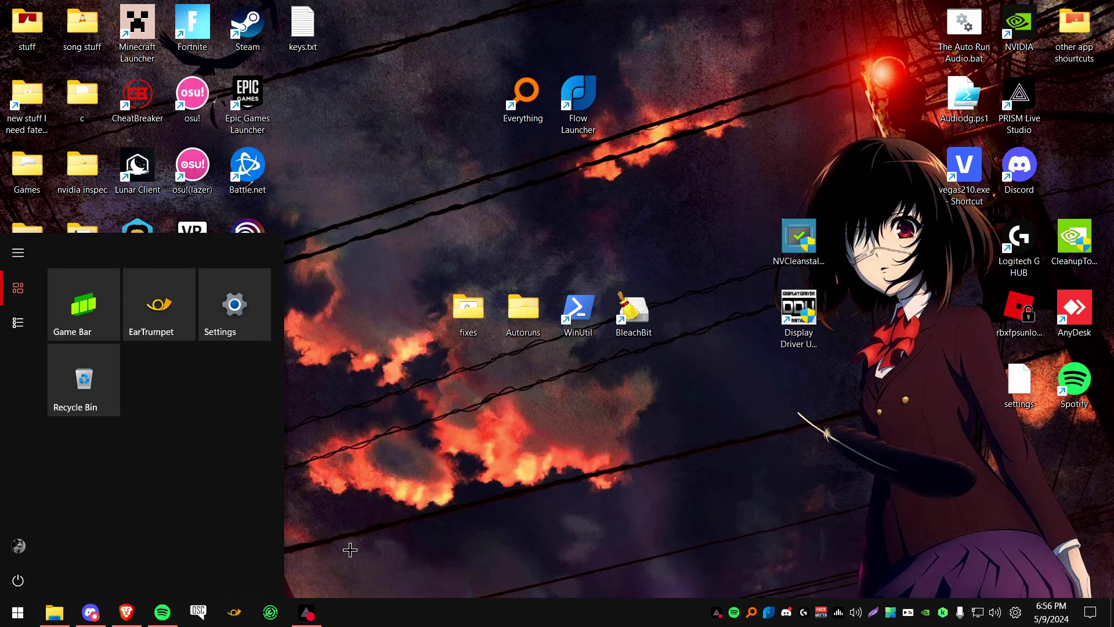
pyautogui.write('restore')
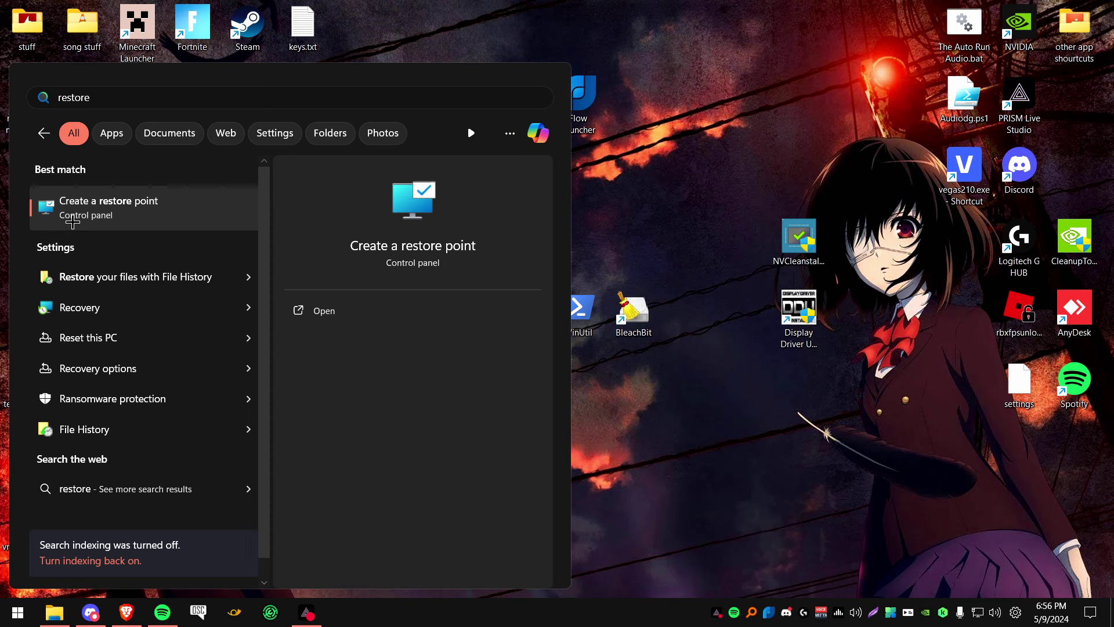
pyautogui.click(71, 222)
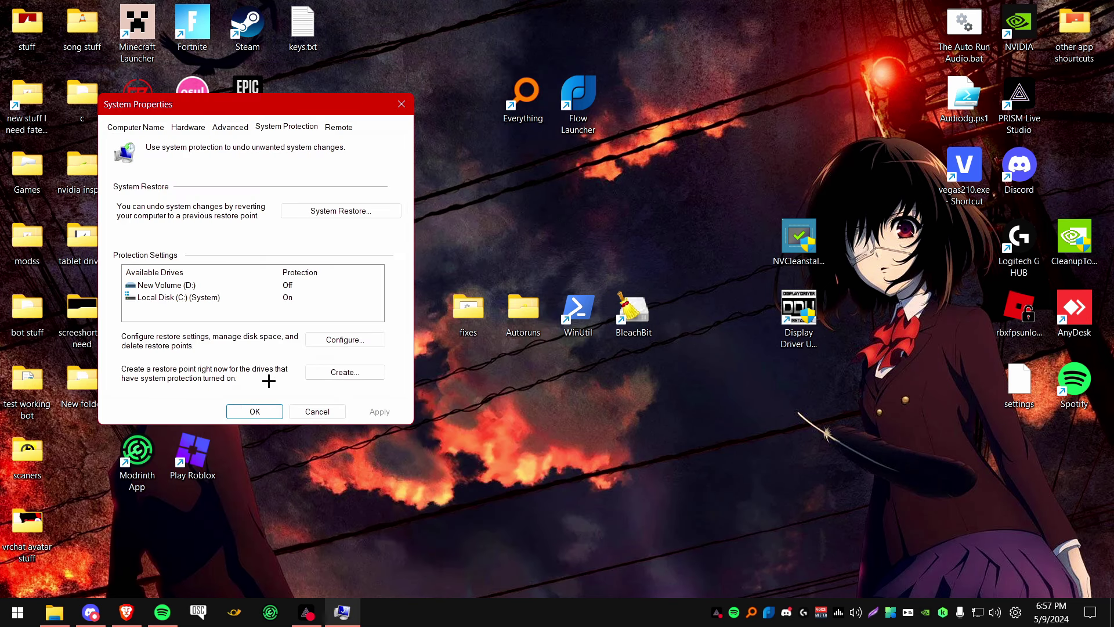
pyautogui.moveTo(218, 102); pyautogui.dragTo(441, 162)
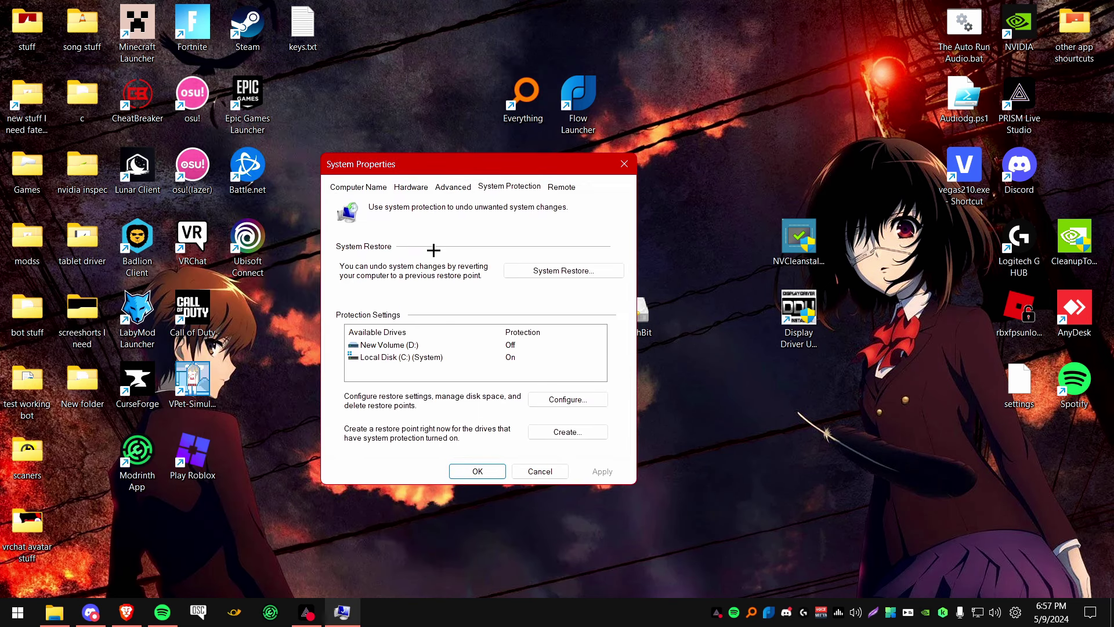
pyautogui.click(396, 358)
pyautogui.click(7, 613)
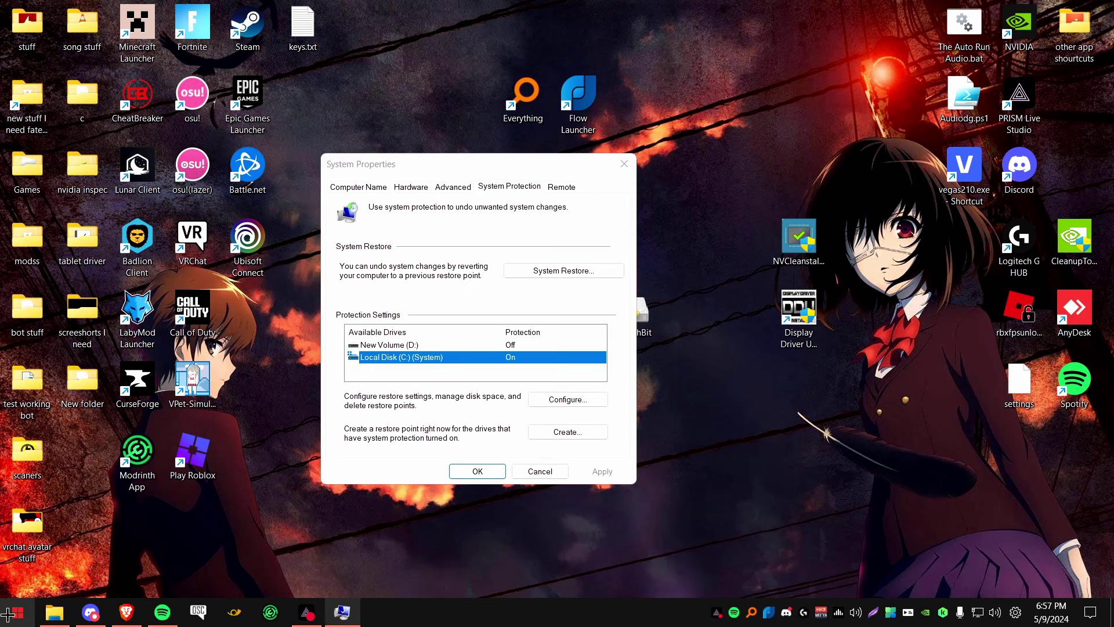
pyautogui.write('re')
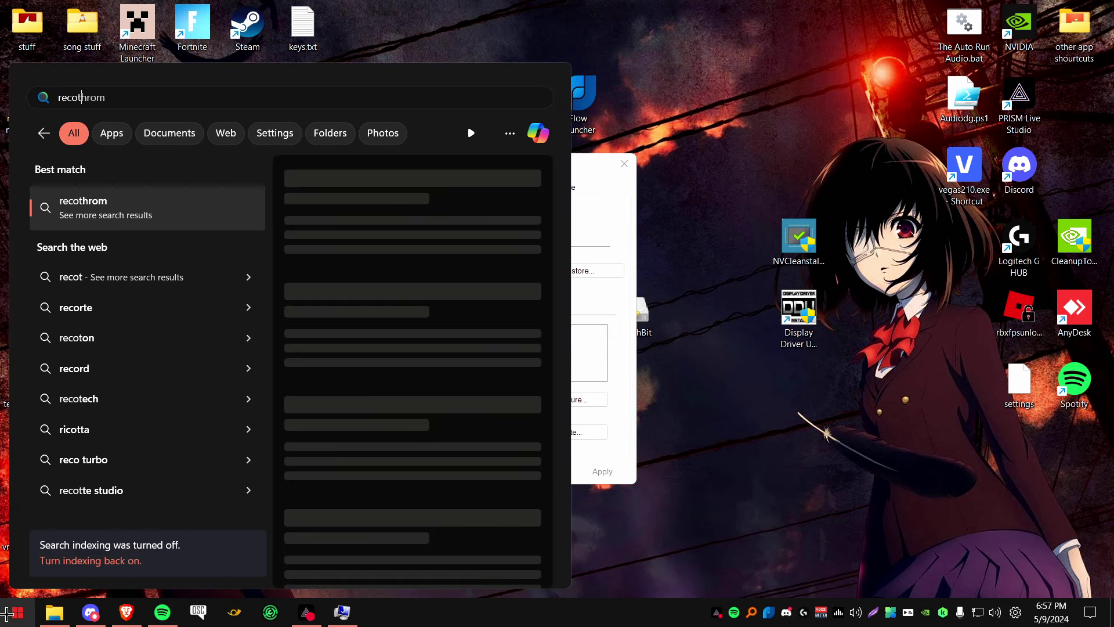
pyautogui.write('store')
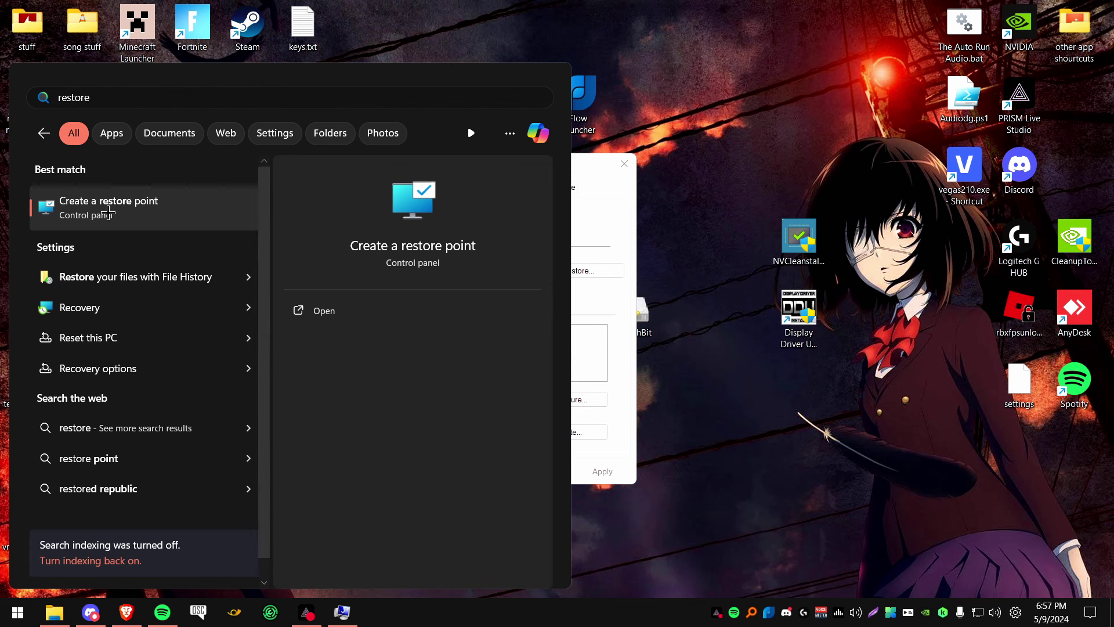
pyautogui.click(624, 238)
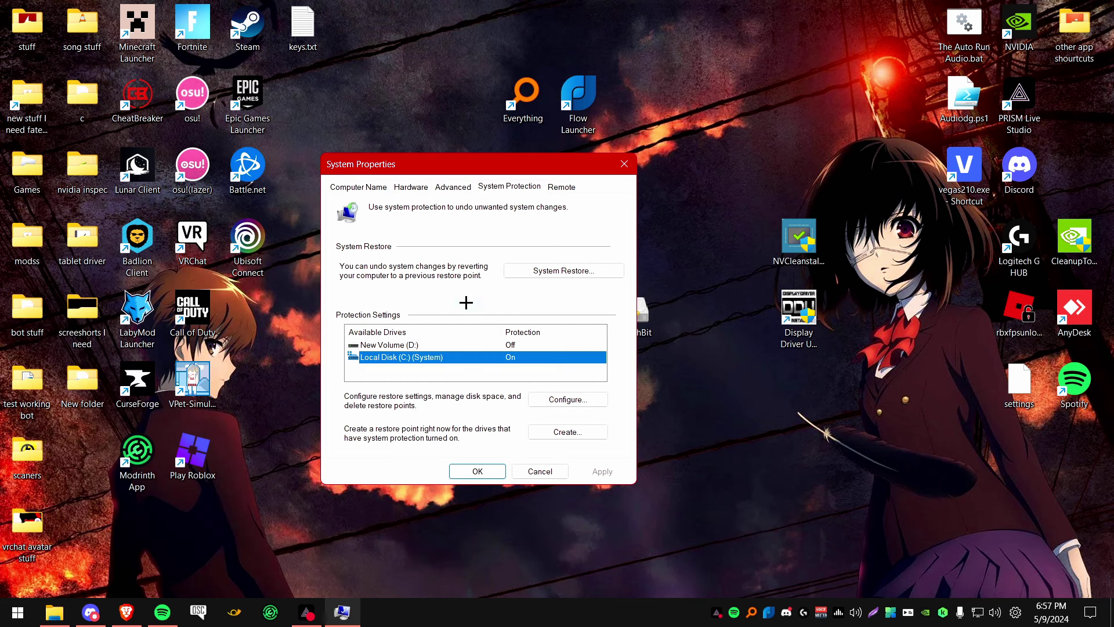
# Create a restore point described 'working', then close System Properties after it succeeds.
pyautogui.click(562, 433)
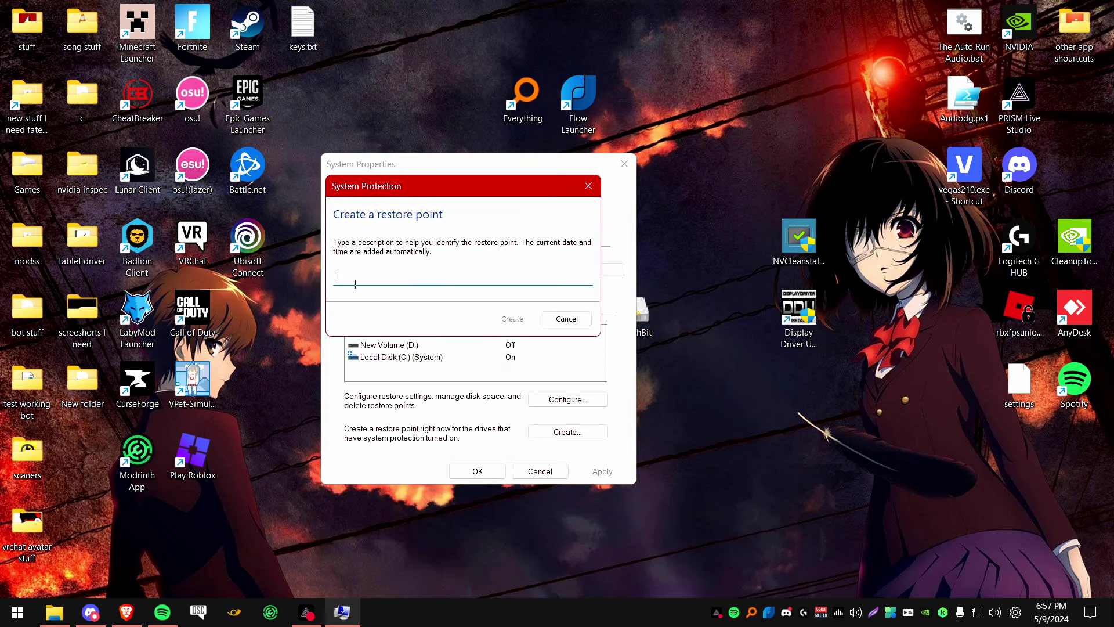
pyautogui.write('gmd')
pyautogui.press('BackSpace')
pyautogui.press('BackSpace')
pyautogui.press('BackSpace')
pyautogui.write('working')
pyautogui.click(512, 319)
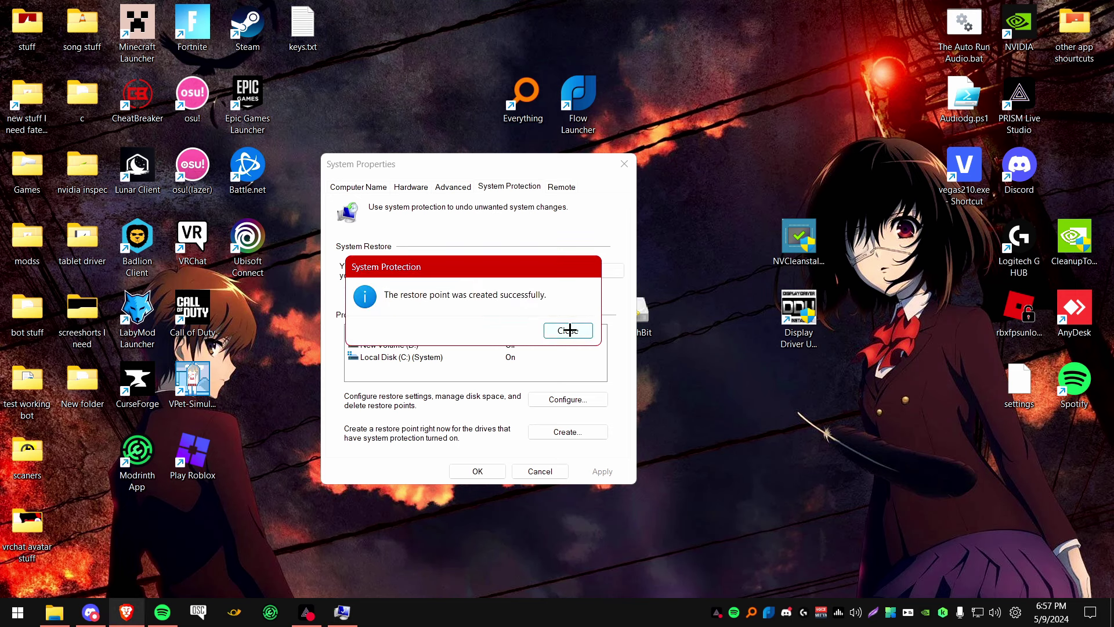
pyautogui.click(568, 330)
pyautogui.click(540, 471)
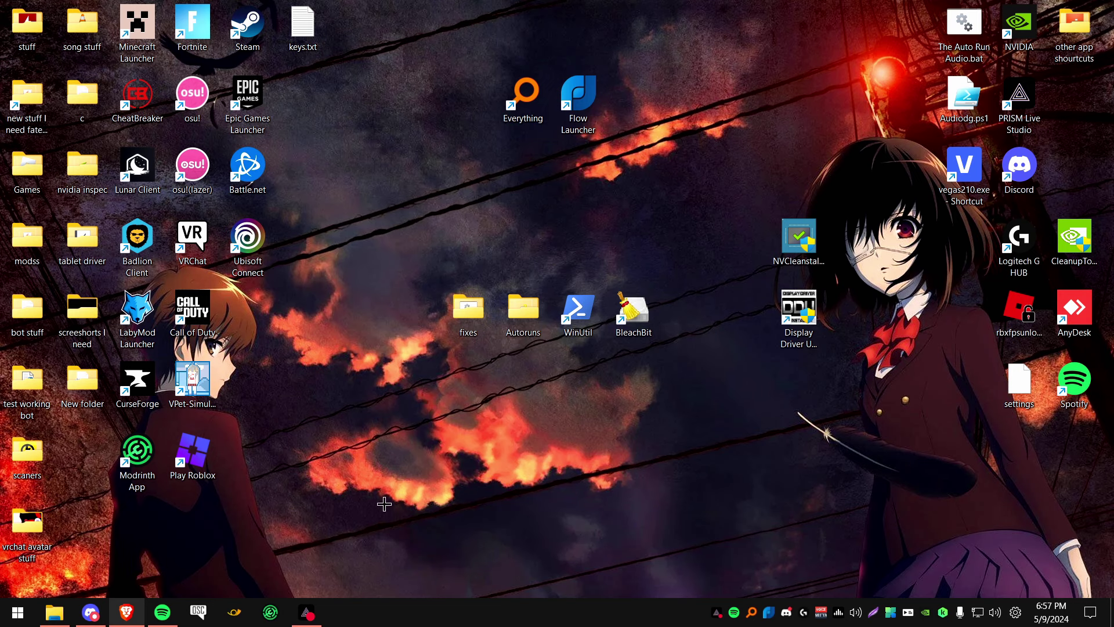
# Open the Settings app through Start search.
pyautogui.press('super')
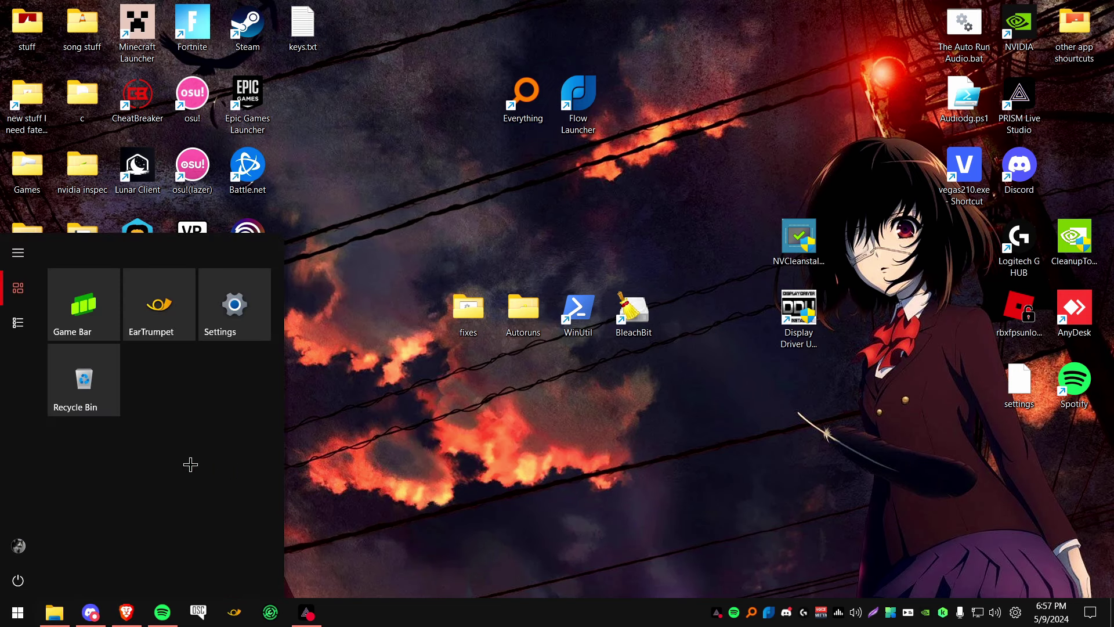
pyautogui.click(242, 306)
pyautogui.press('super')
pyautogui.write('settings')
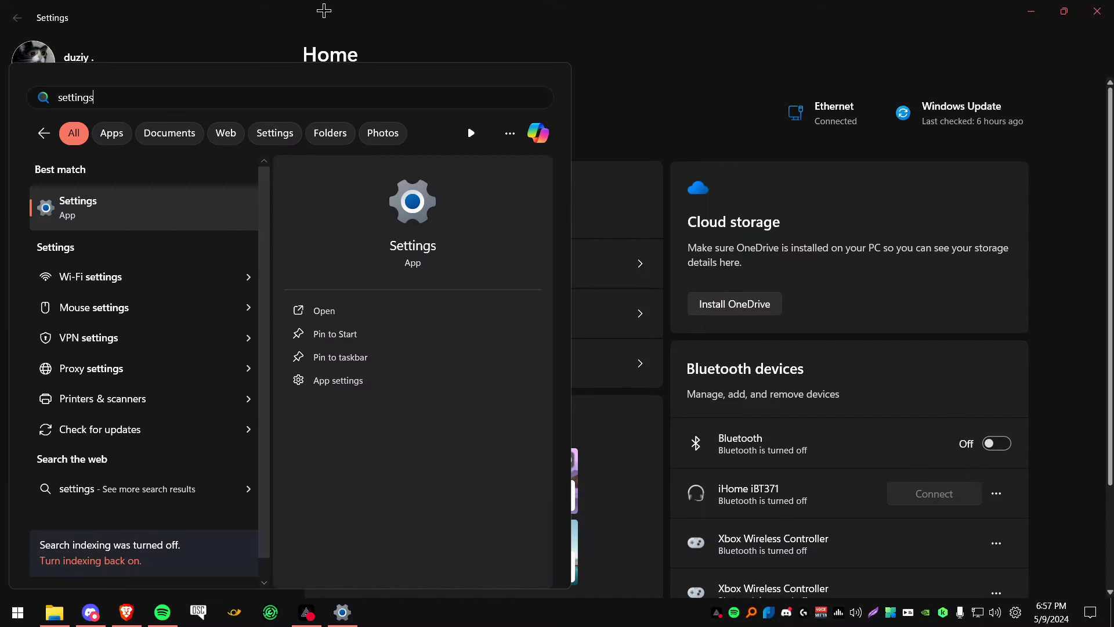
pyautogui.click(323, 10)
# Check for Windows updates, dismiss the active-hours reminder, and restore the window from maximised.
pyautogui.click(109, 486)
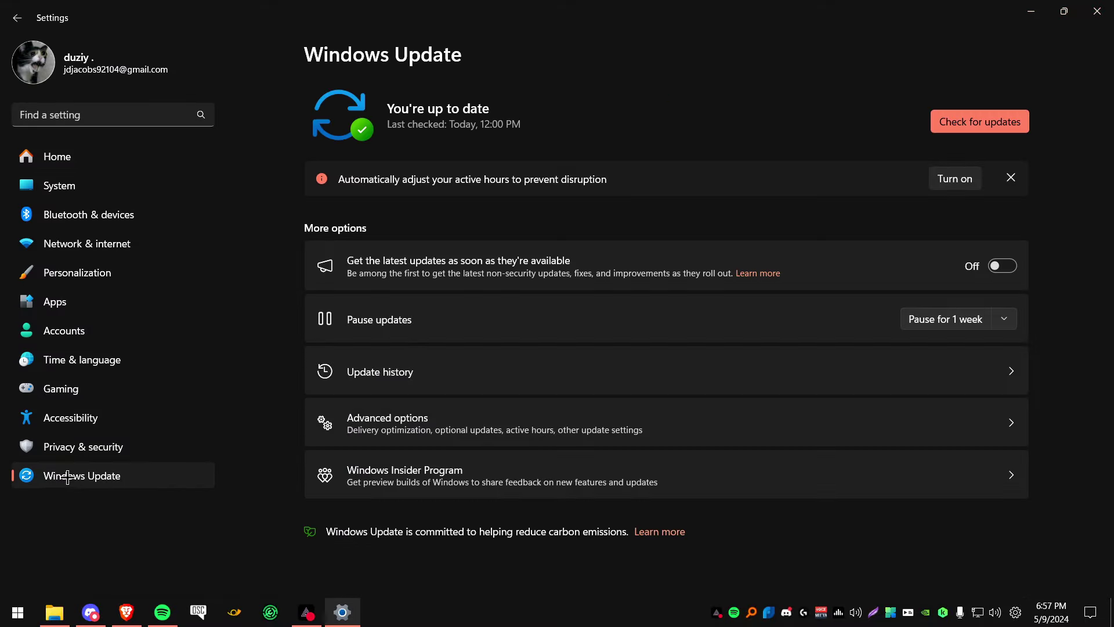
pyautogui.click(1012, 177)
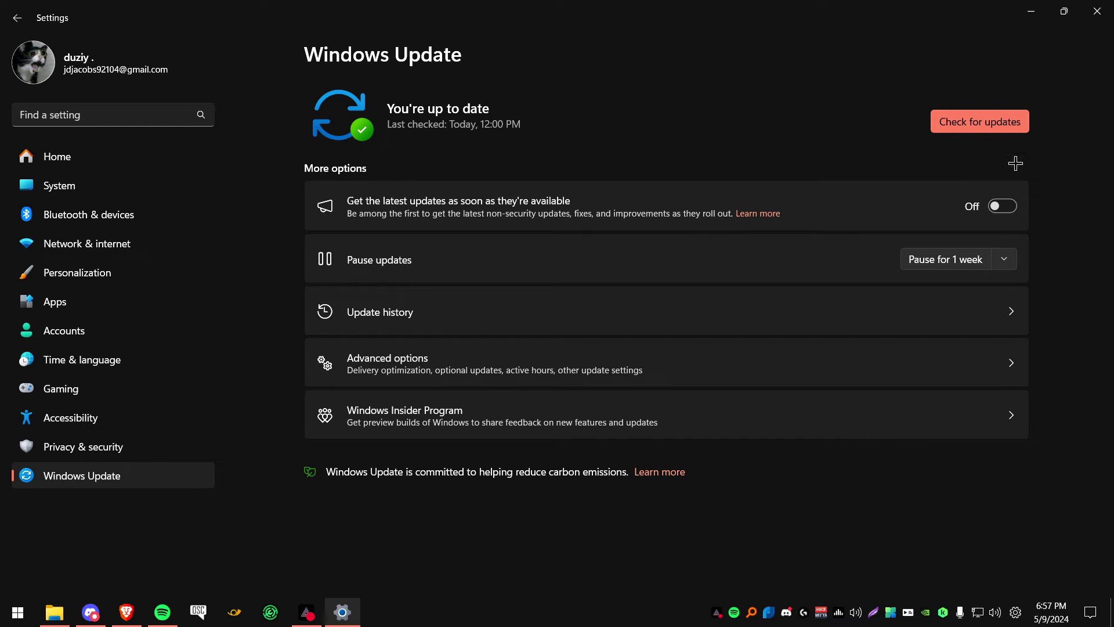
pyautogui.click(986, 123)
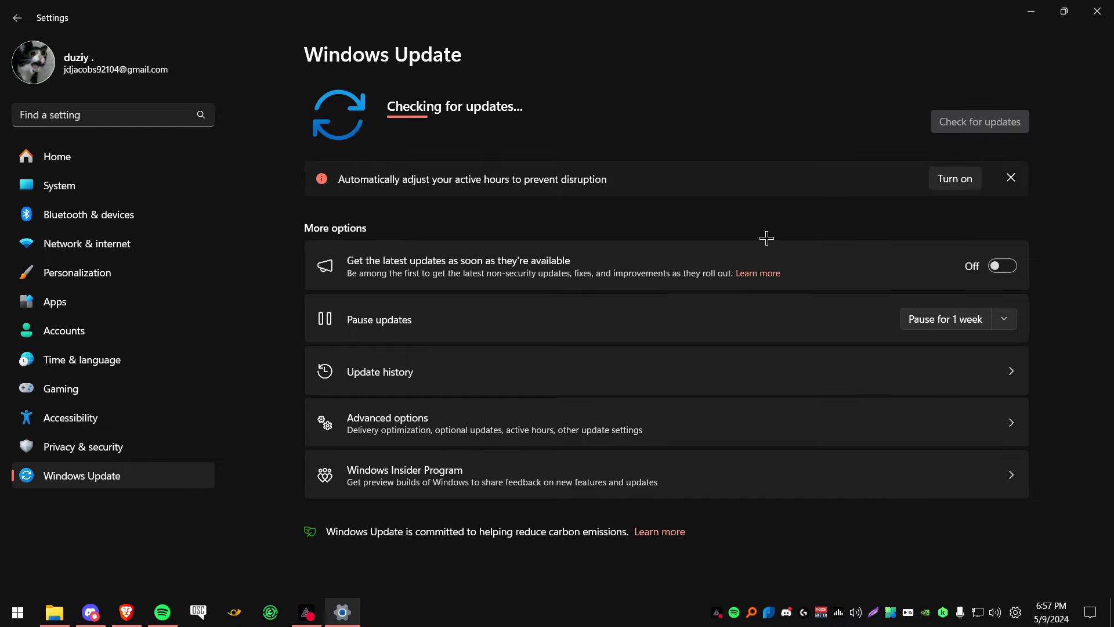
pyautogui.click(1013, 185)
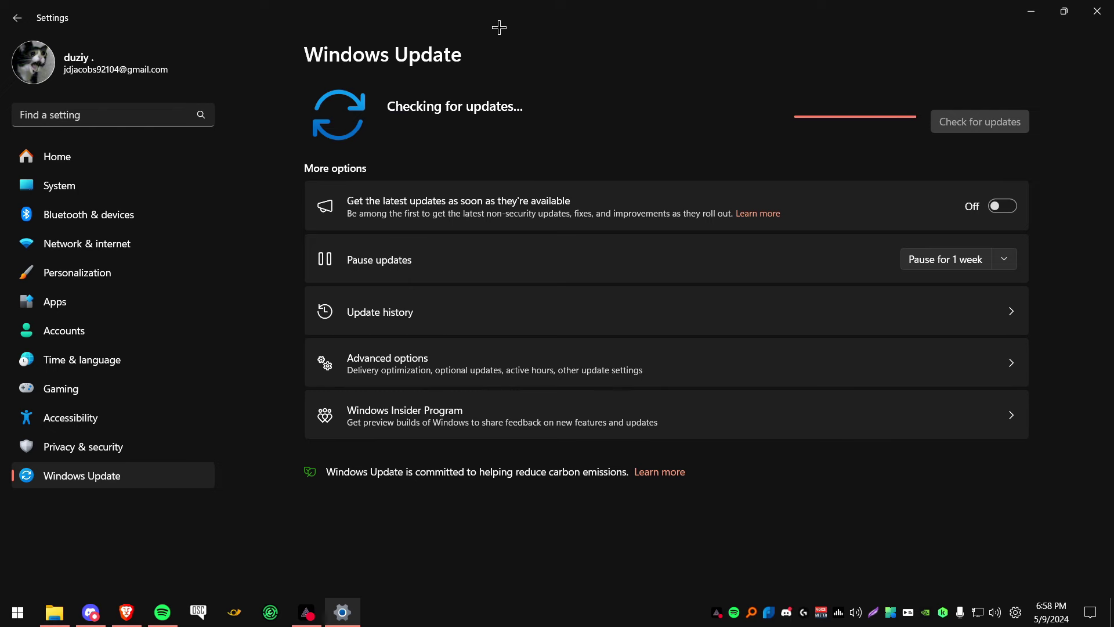
pyautogui.doubleClick(495, 10)
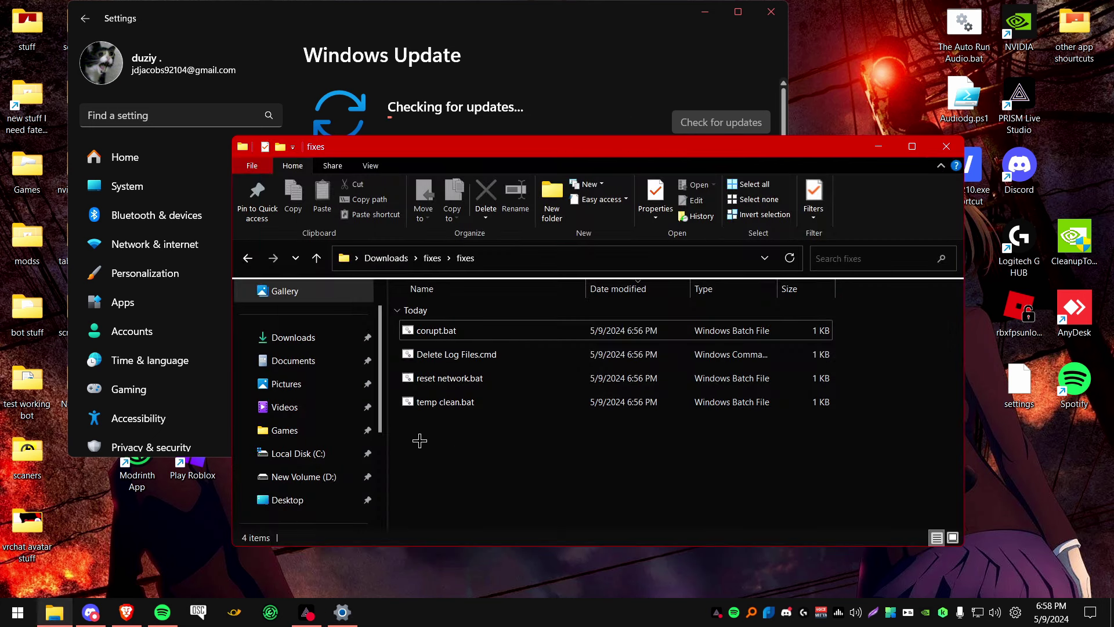
# Open corupt.bat for editing in the text editor despite the protection warning.
pyautogui.click(434, 328)
pyautogui.rightClick(434, 328)
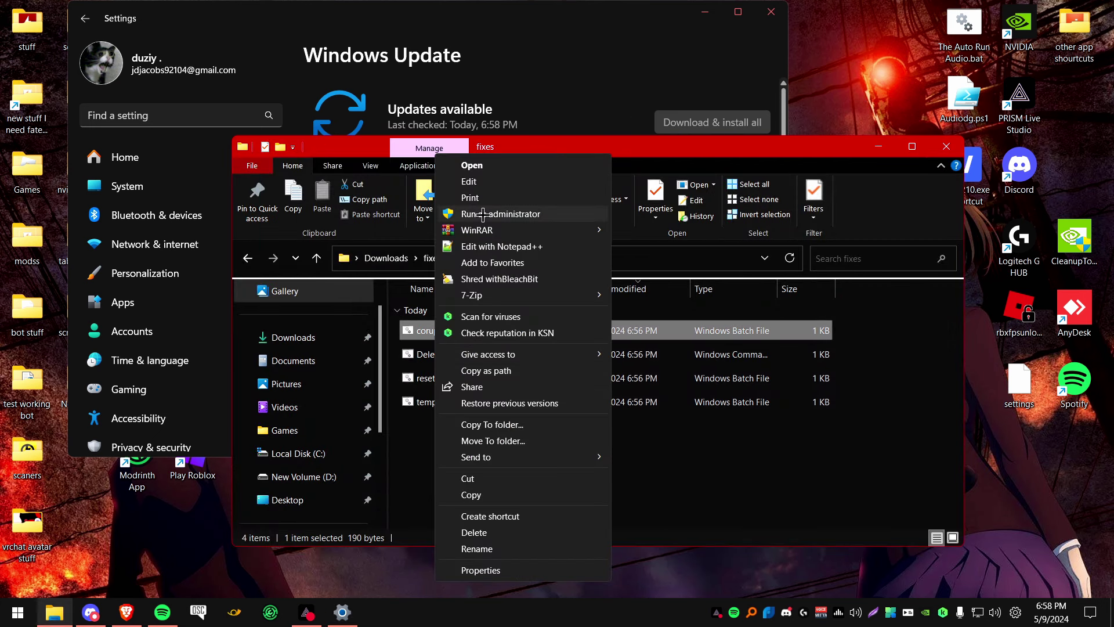
pyautogui.click(481, 181)
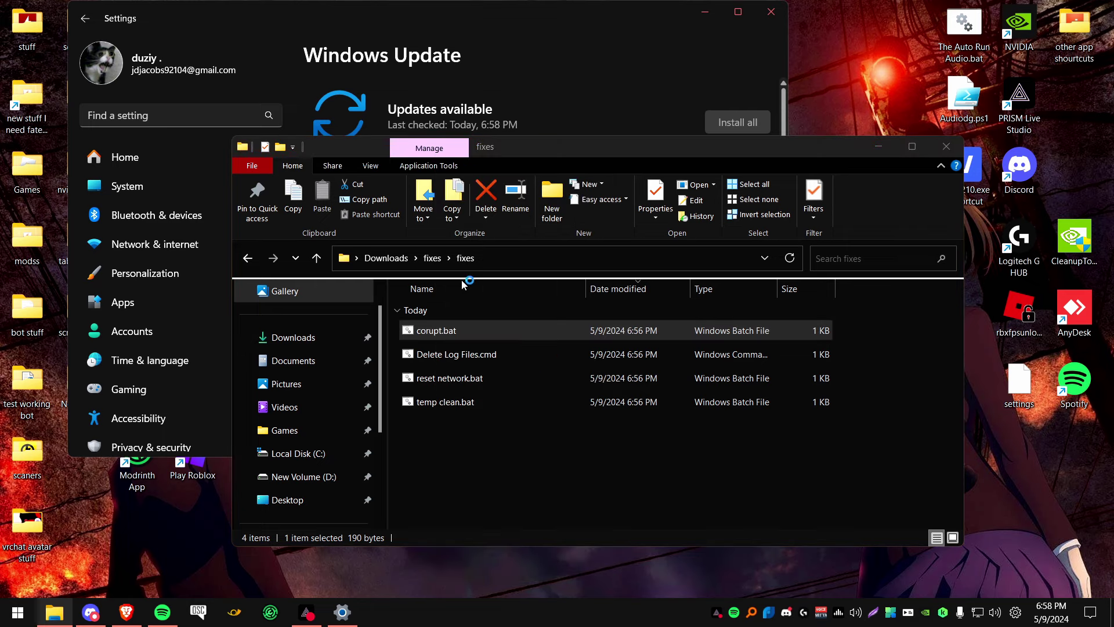
pyautogui.click(401, 210)
pyautogui.click(621, 436)
pyautogui.click(396, 104)
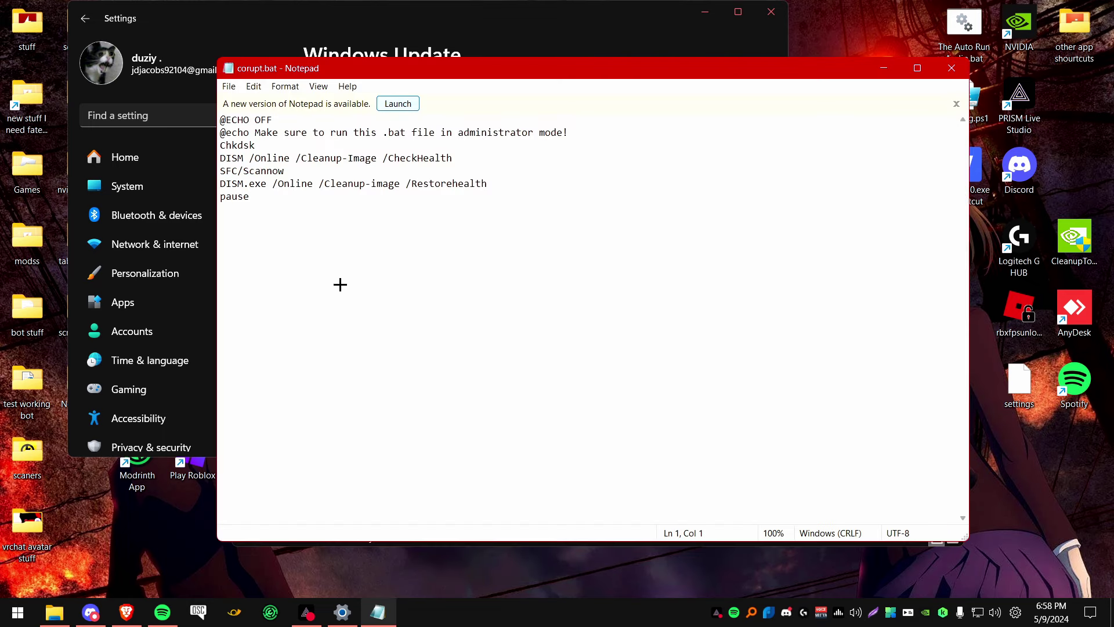
pyautogui.click(379, 611)
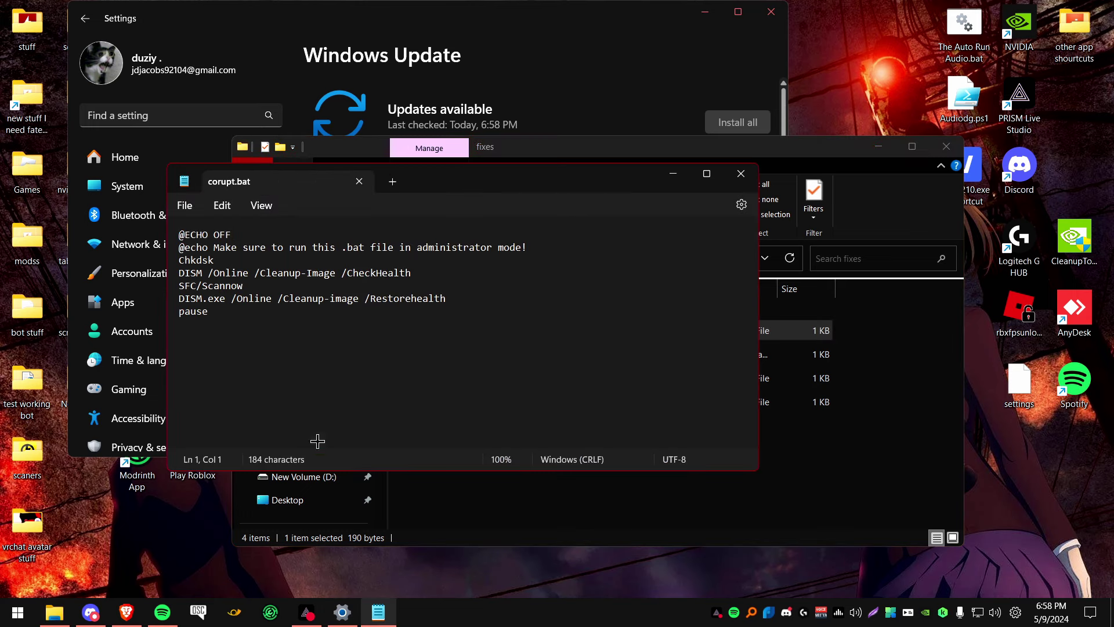
# Highlight corupt.bat's repair commands including the Chkdsk line, then close the file.
pyautogui.click(201, 261)
pyautogui.hotkey('shift', 'Down')
pyautogui.hotkey('shift', 'Down')
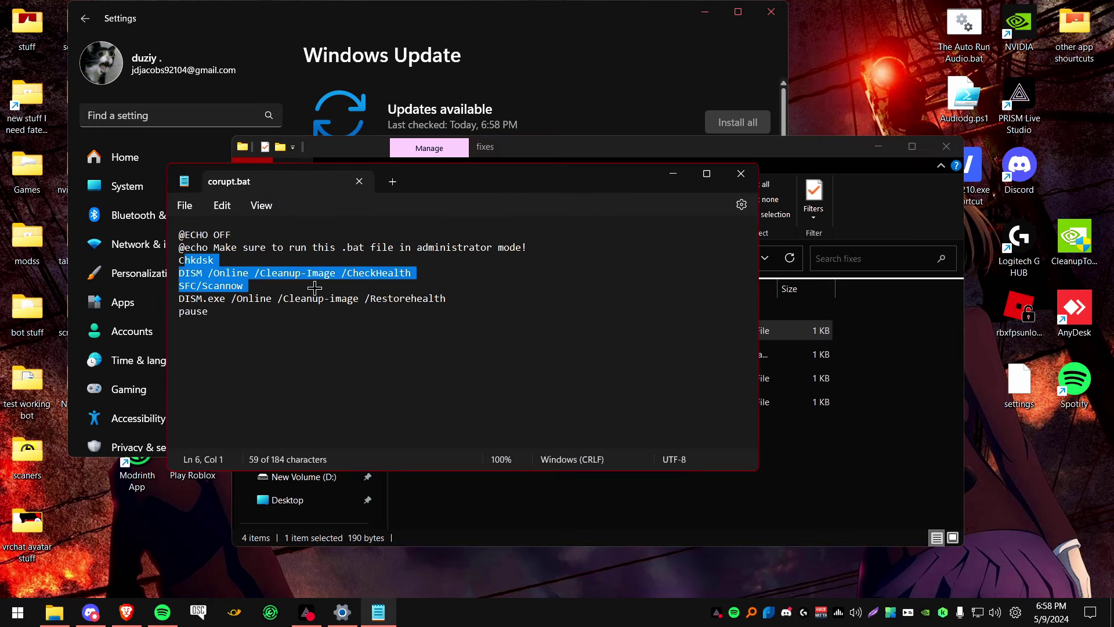
pyautogui.hotkey('shift', 'Down')
pyautogui.hotkey('shift', 'End')
pyautogui.moveTo(195, 261); pyautogui.dragTo(177, 257)
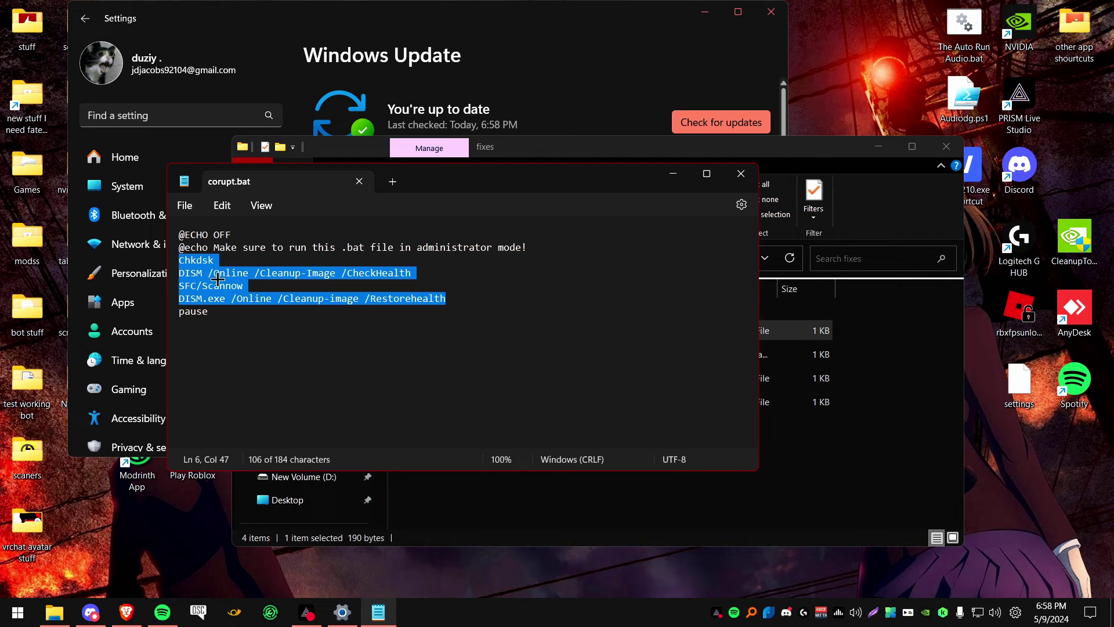
pyautogui.click(243, 317)
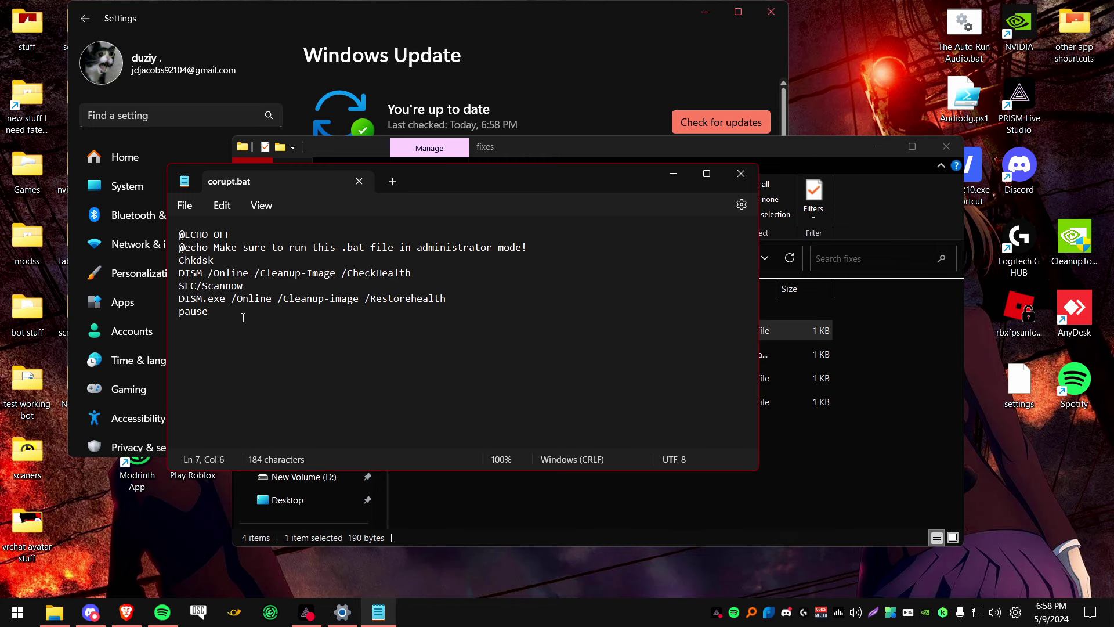
pyautogui.moveTo(430, 188); pyautogui.dragTo(514, 200)
pyautogui.click(824, 186)
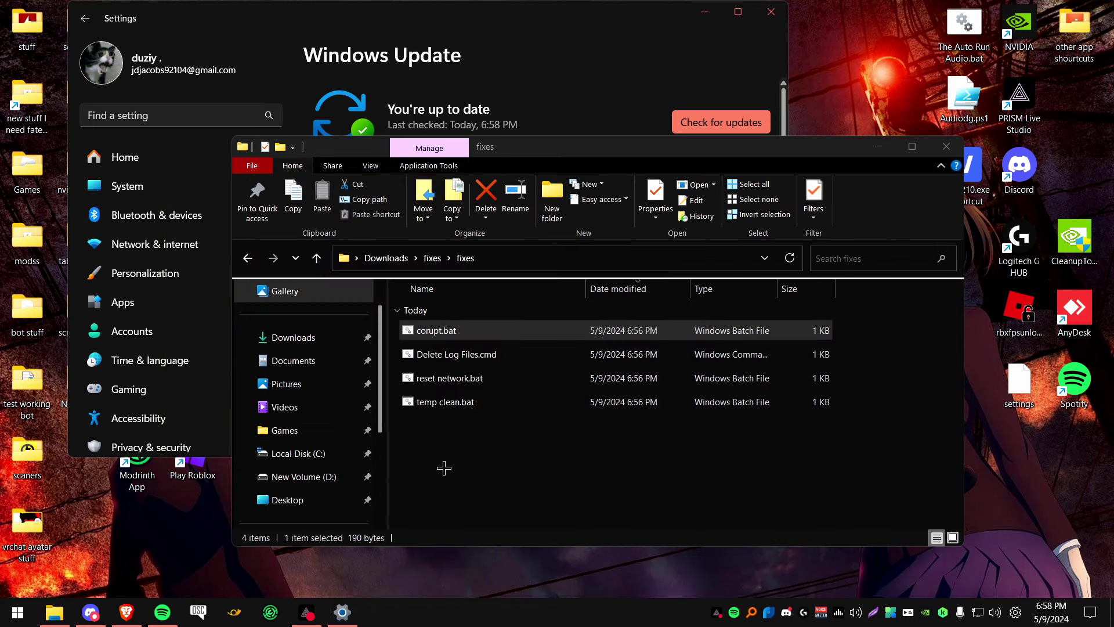
# Dismiss the active hours suggestion on Windows Update and maximise the Settings window.
pyautogui.click(560, 62)
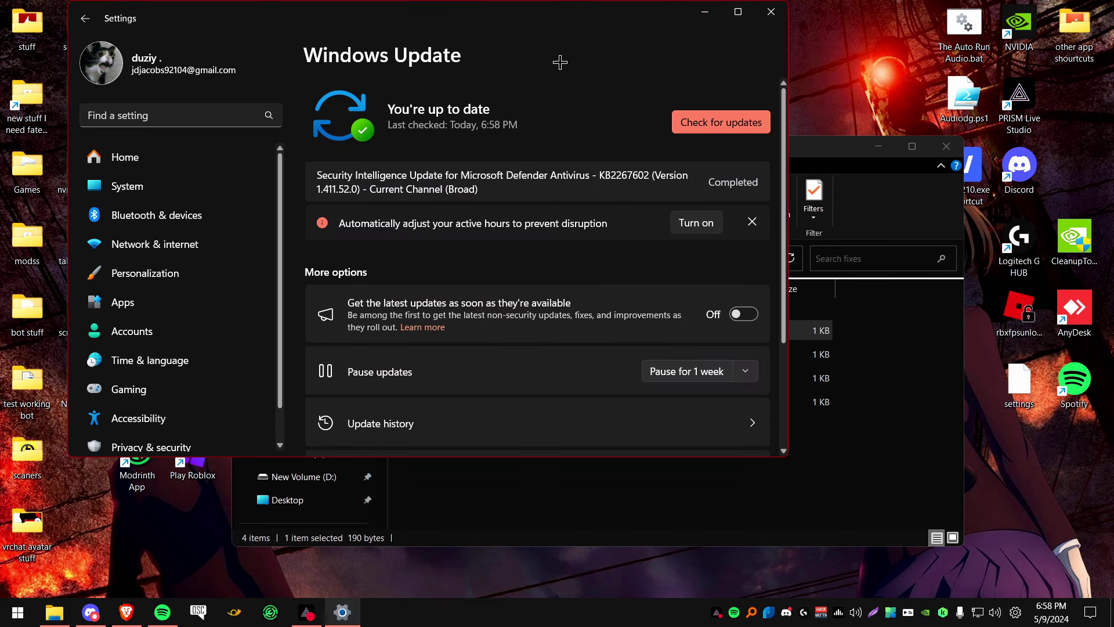
pyautogui.click(482, 513)
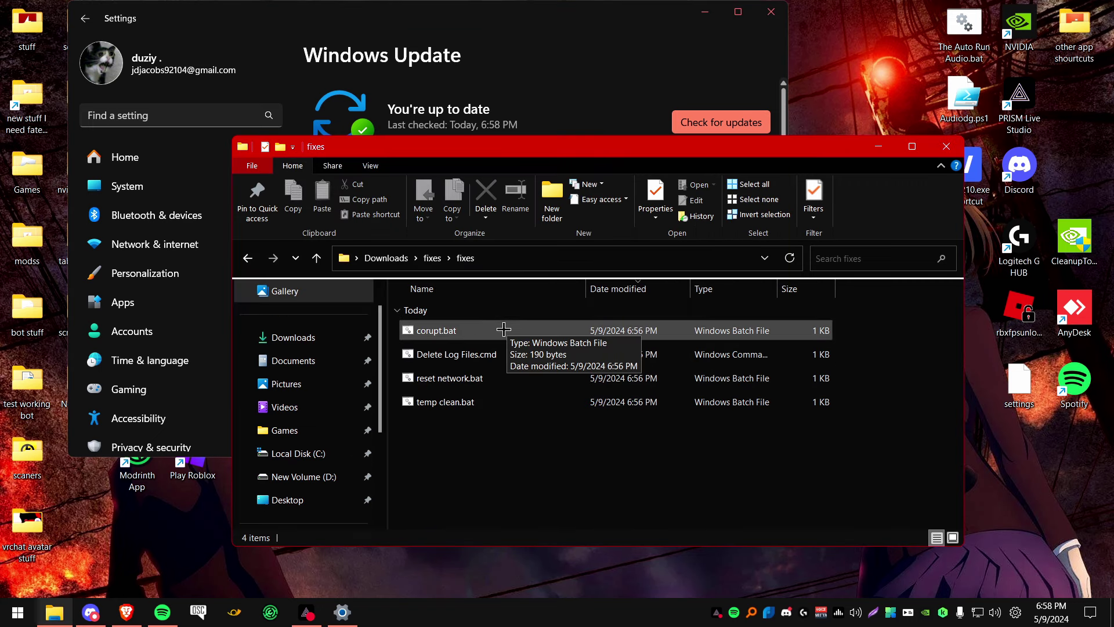
pyautogui.click(506, 131)
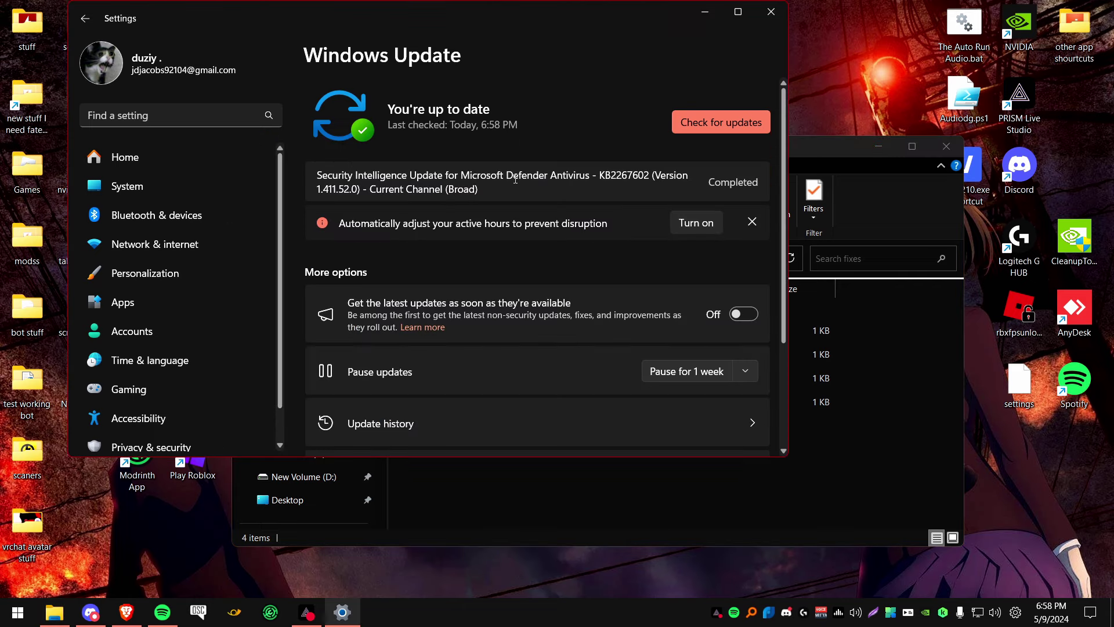
pyautogui.click(752, 222)
pyautogui.doubleClick(551, 12)
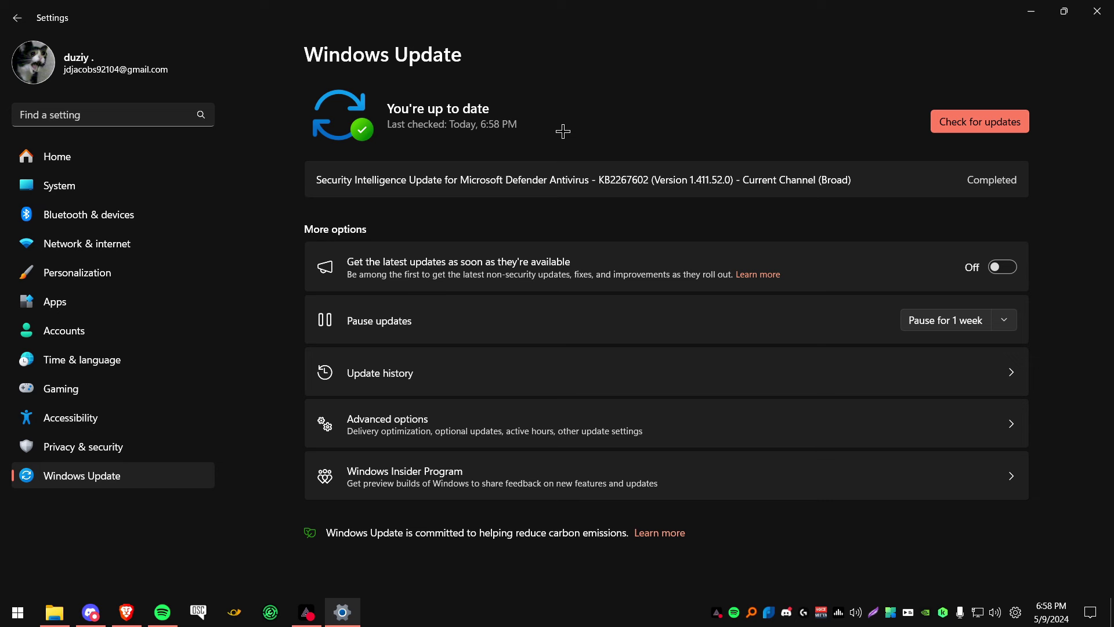
# Close Settings and fixes, confirm High performance is the active power plan, then close Power Options.
pyautogui.hotkey('alt', 'F4')
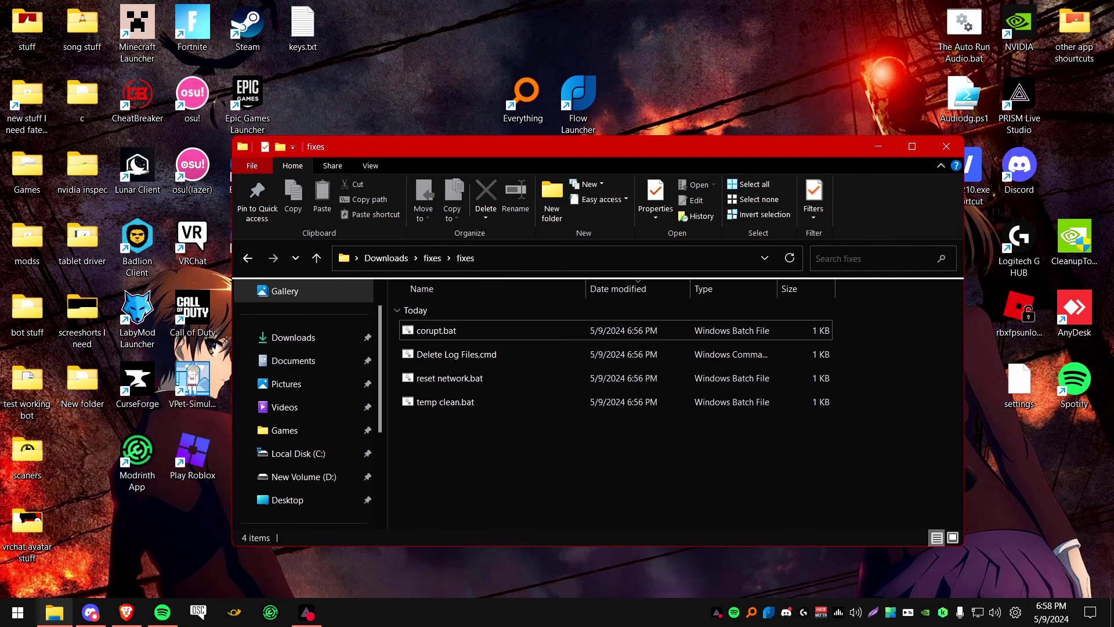
pyautogui.click(958, 150)
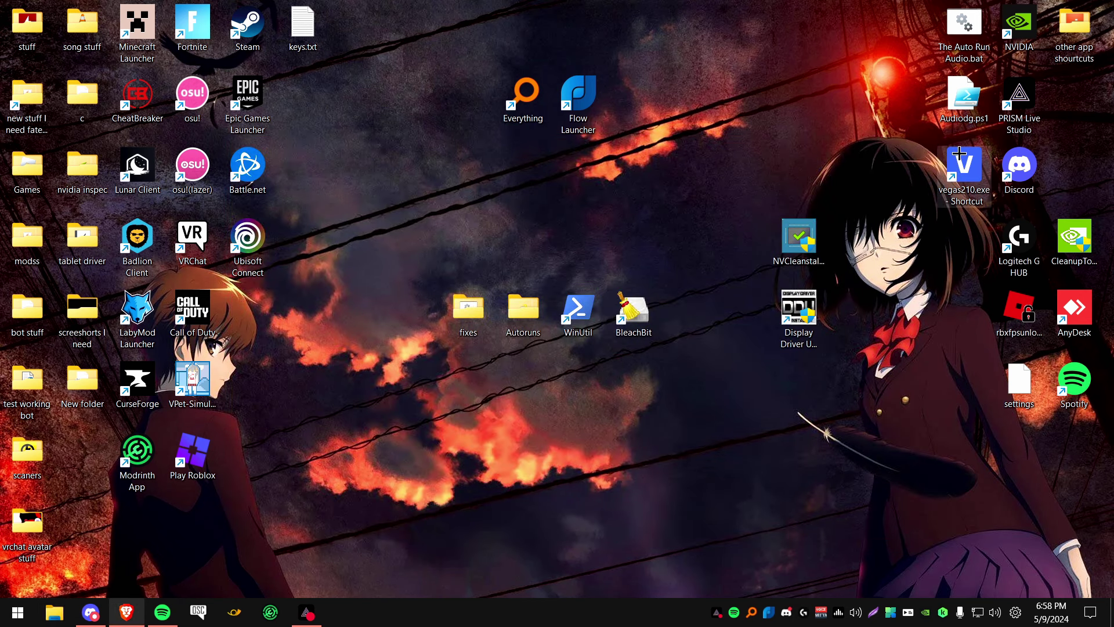
pyautogui.press('super')
pyautogui.write('power')
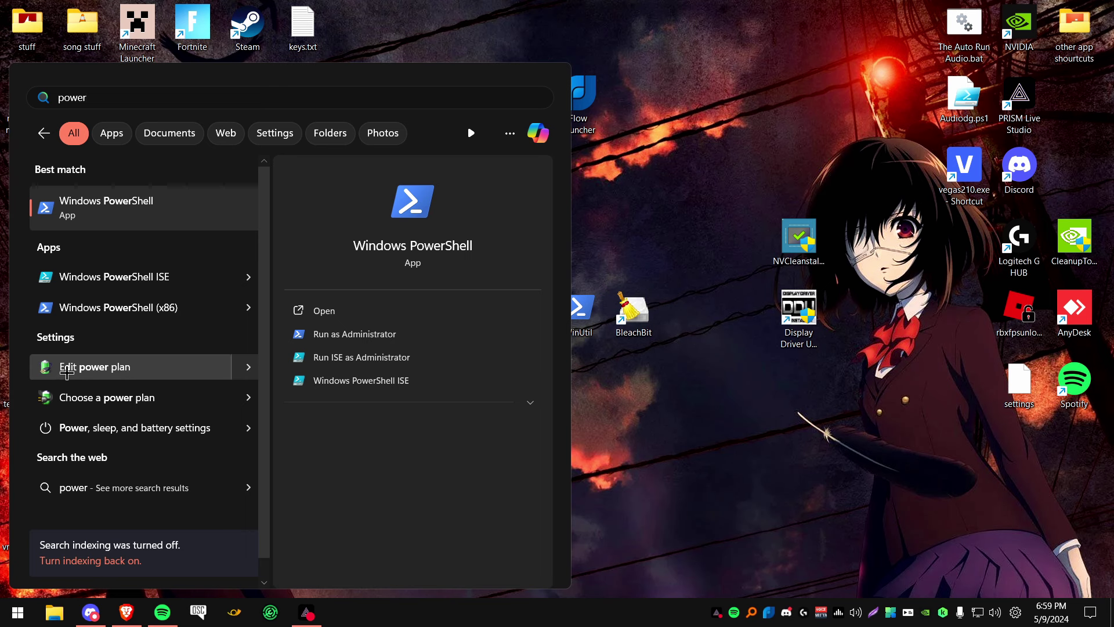
pyautogui.click(117, 370)
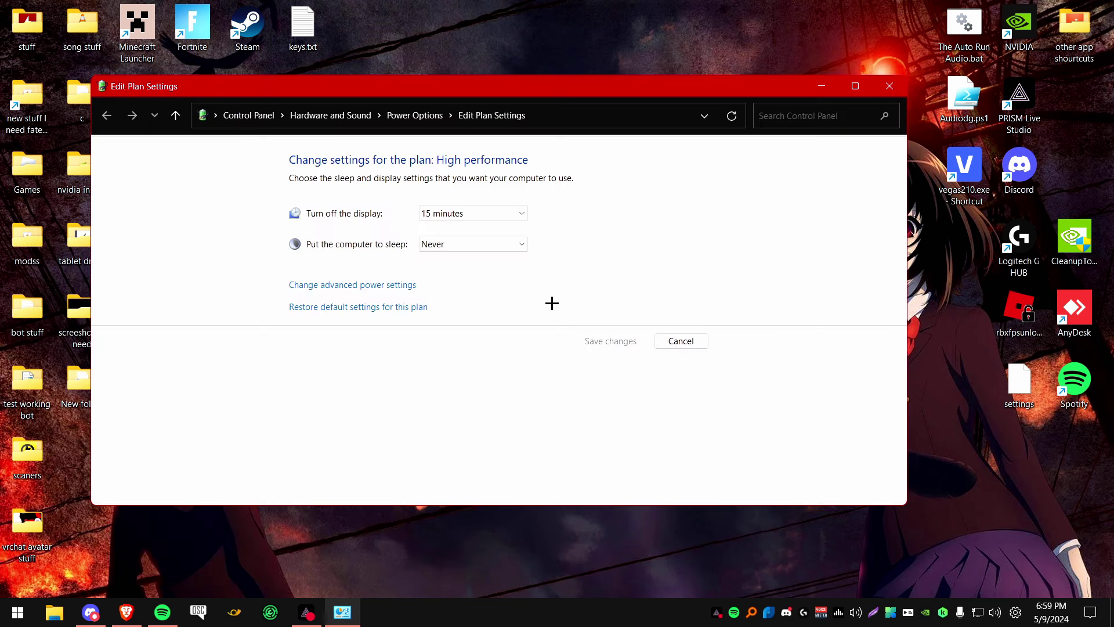
pyautogui.click(406, 115)
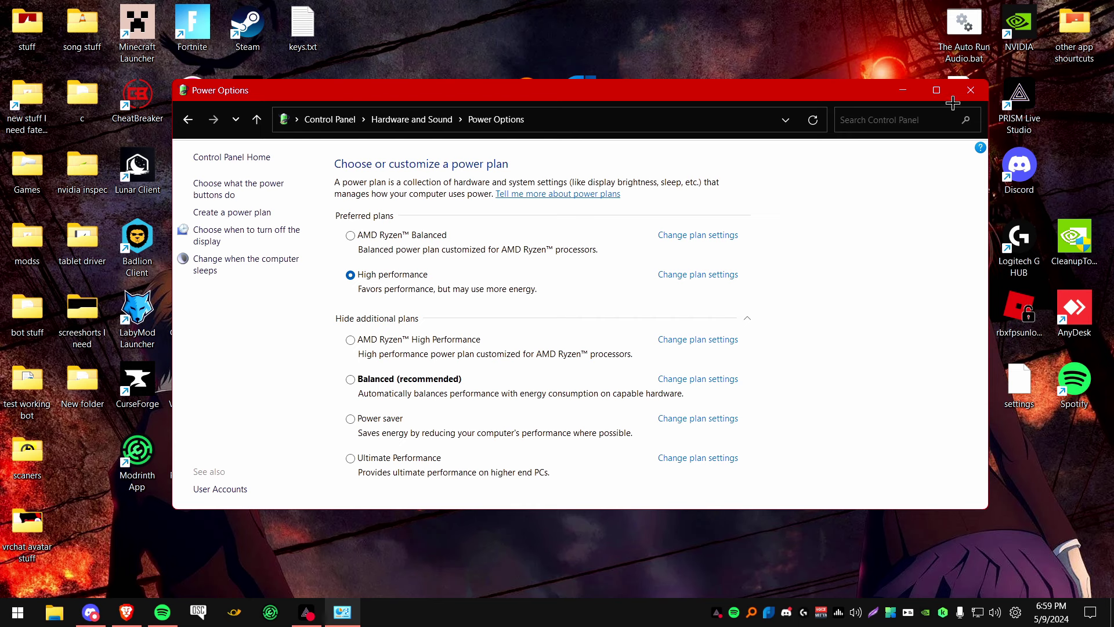
pyautogui.click(970, 90)
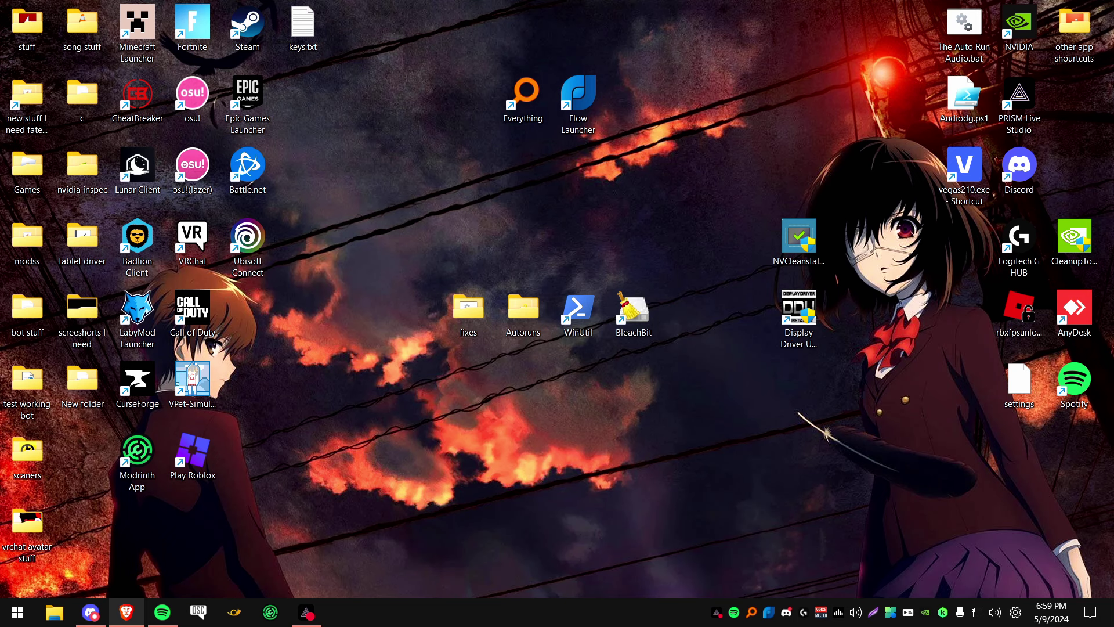
pyautogui.rightClick(498, 617)
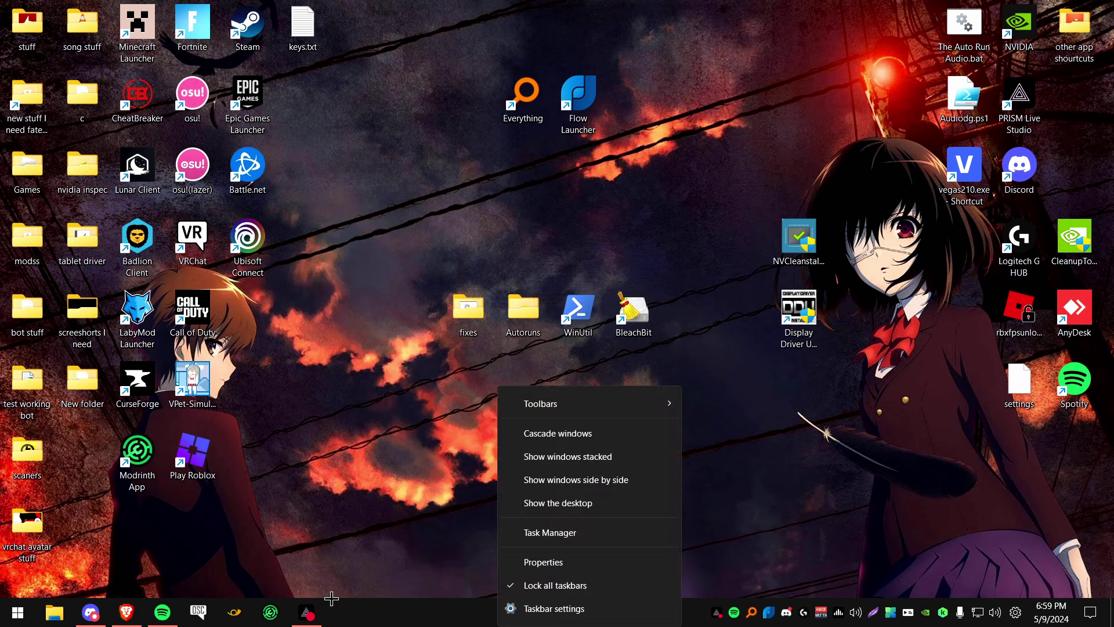
pyautogui.rightClick(424, 614)
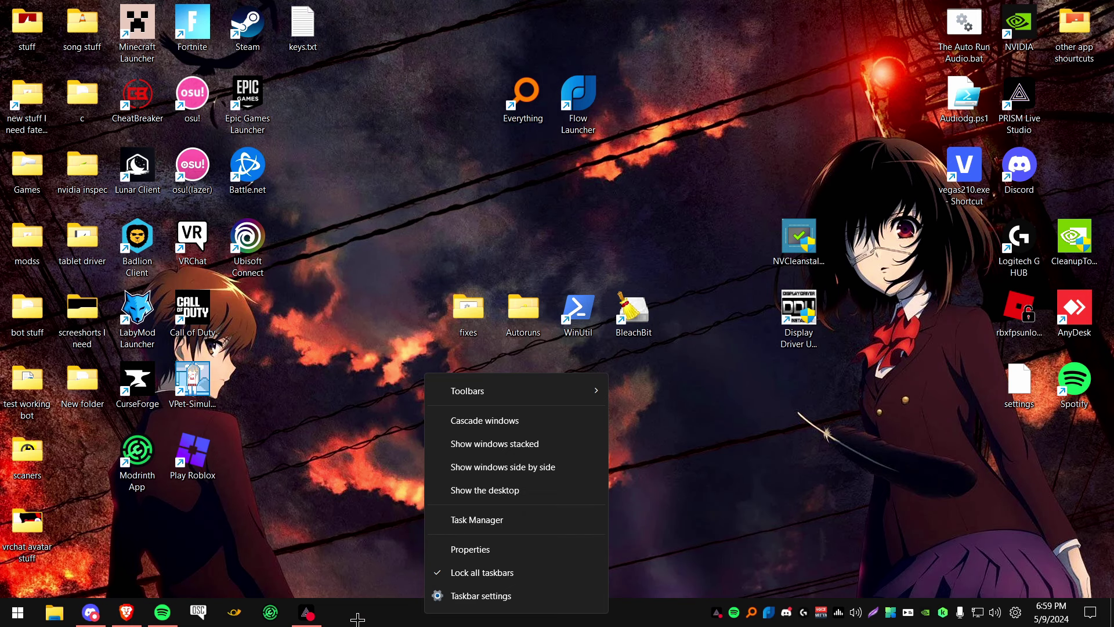
pyautogui.click(468, 517)
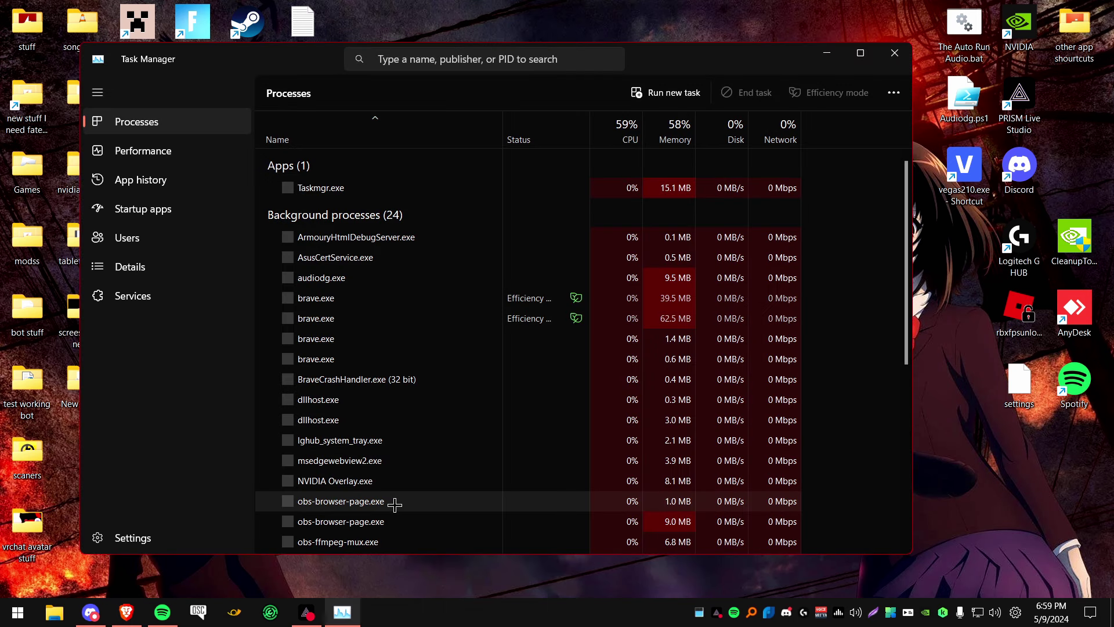
pyautogui.doubleClick(678, 58)
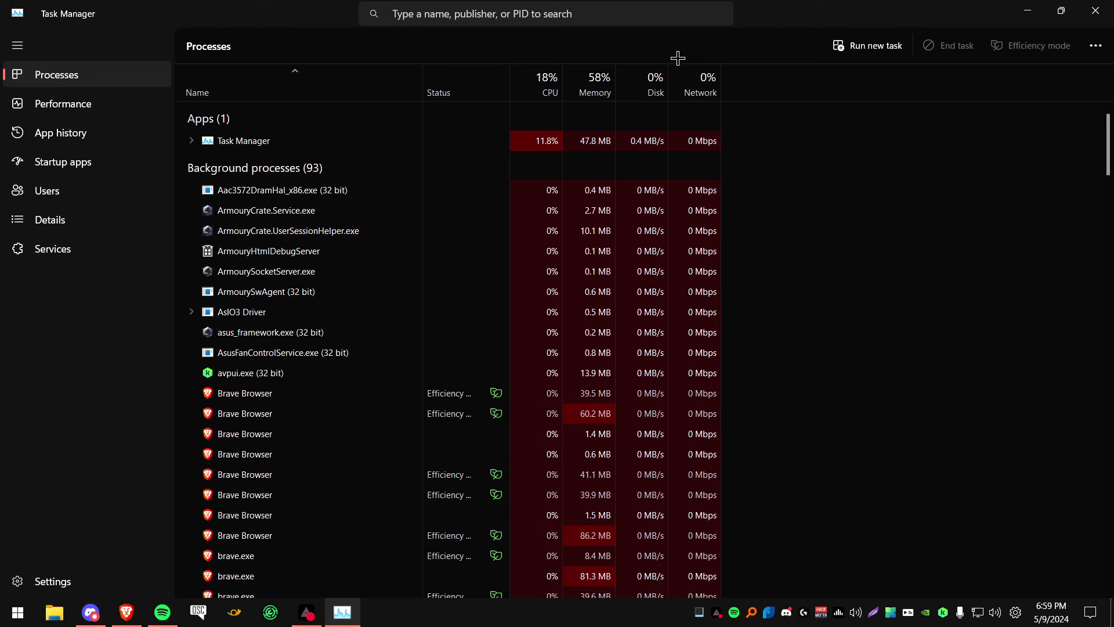
pyautogui.press('super')
pyautogui.write('task Manager')
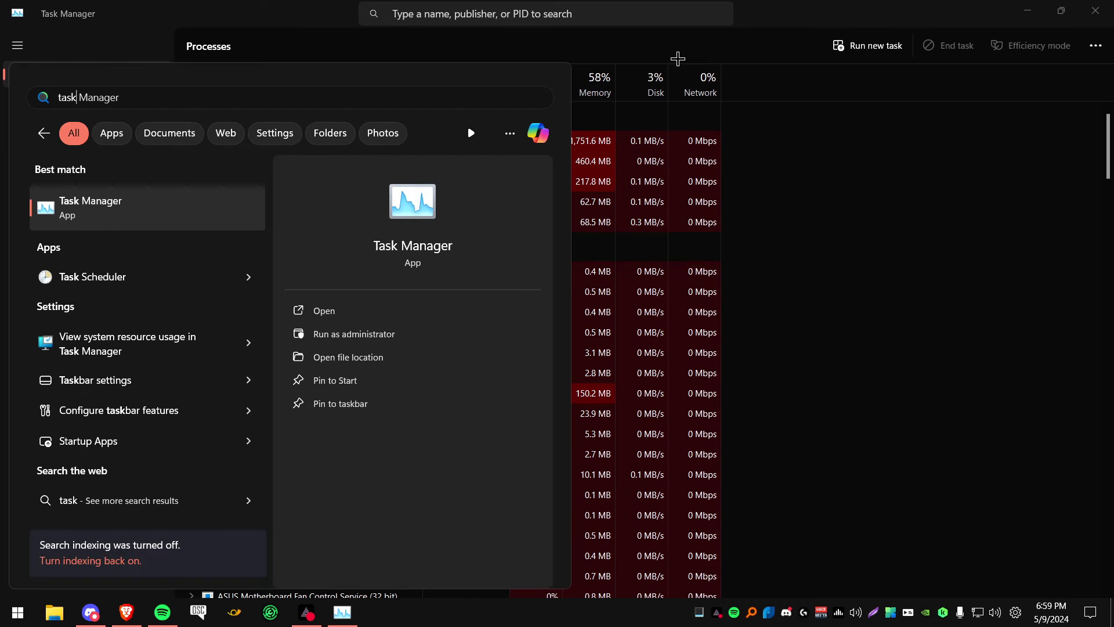
pyautogui.press('Return')
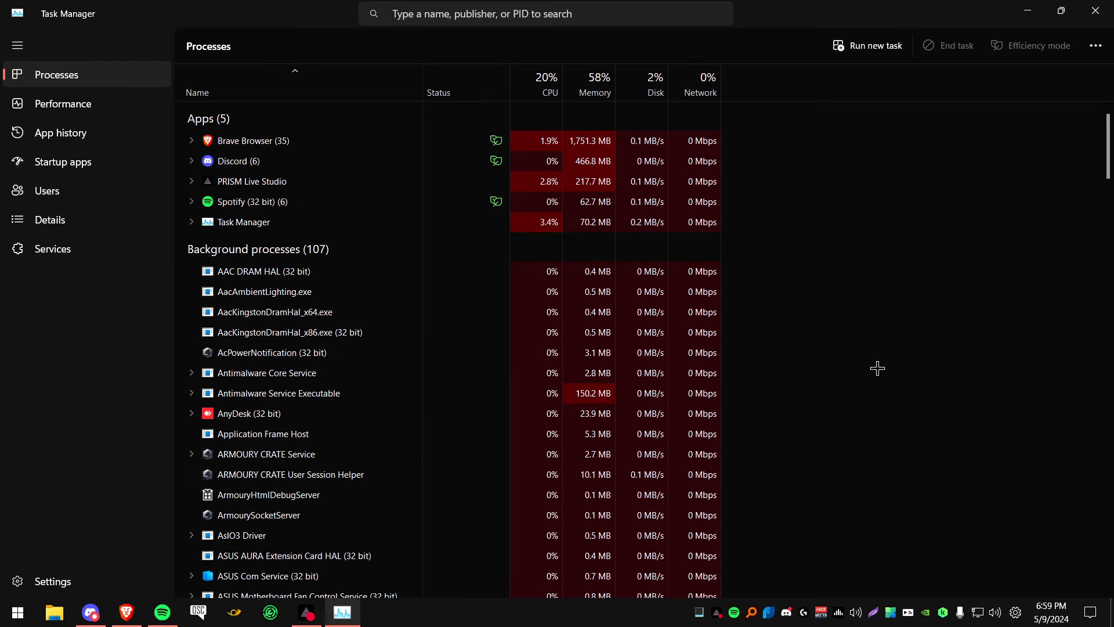
pyautogui.click(115, 168)
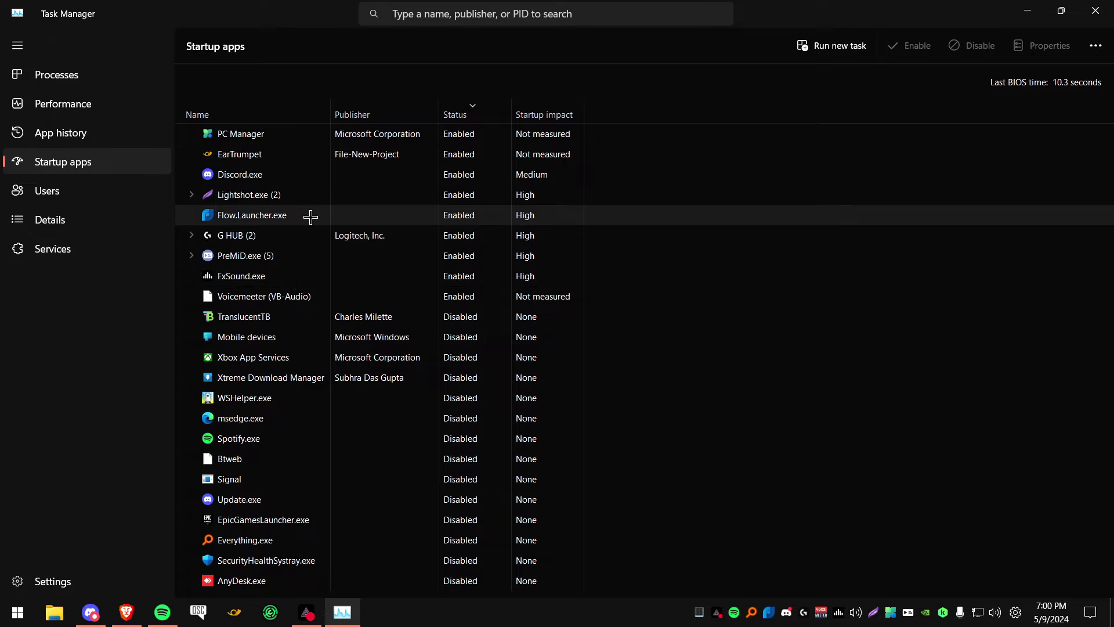
pyautogui.click(191, 196)
pyautogui.click(192, 196)
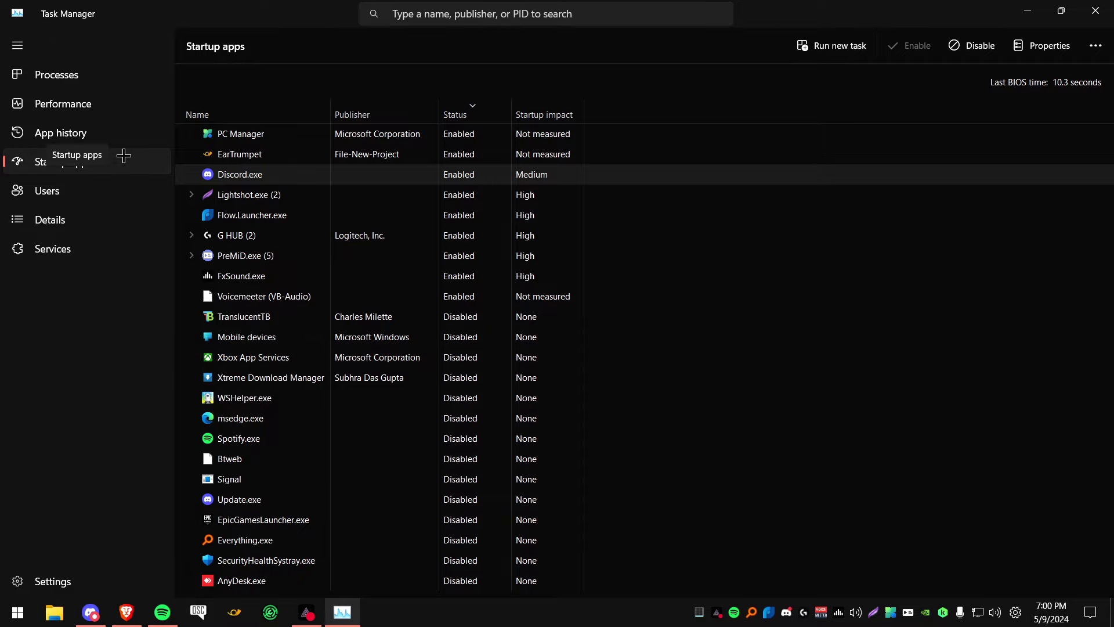
pyautogui.click(124, 104)
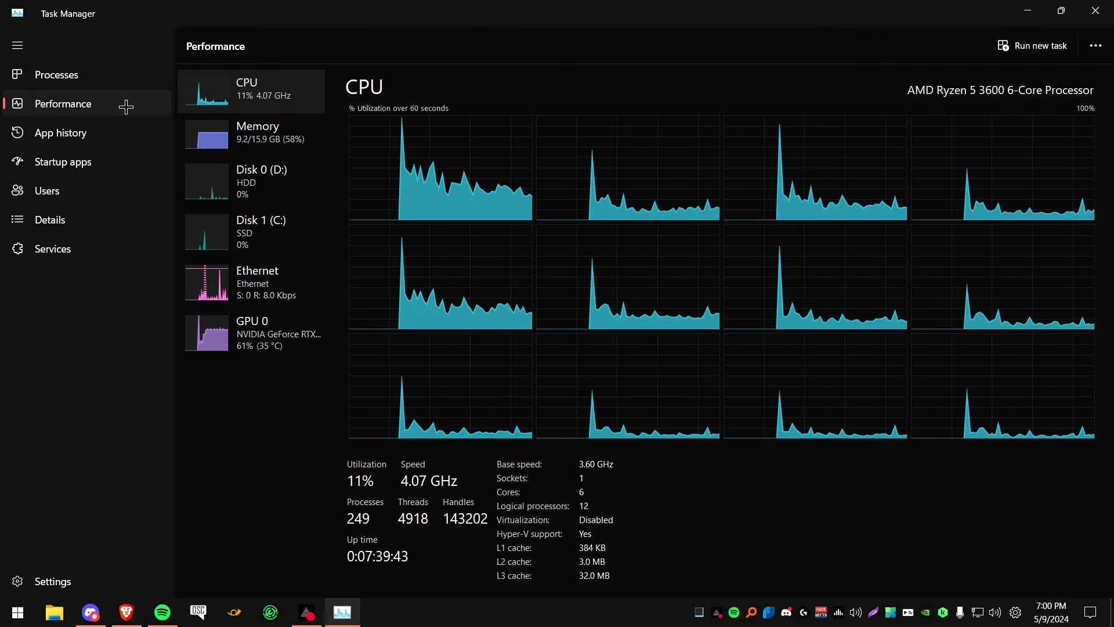
pyautogui.click(111, 78)
pyautogui.click(1095, 10)
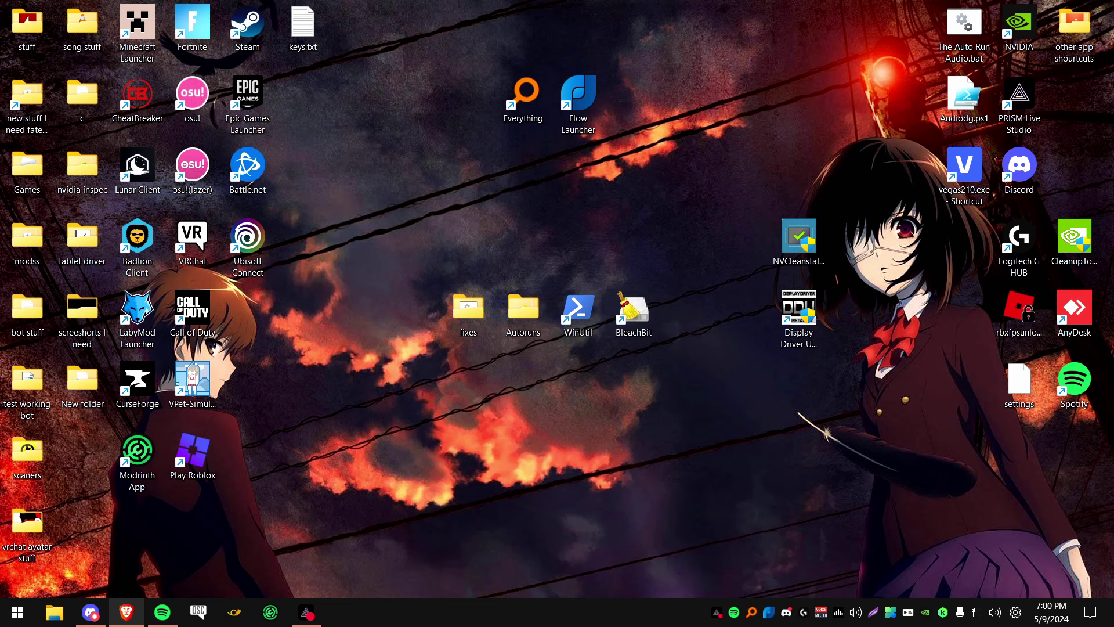
# Move the YouTube tab into the browser window, pause the video, and expand its description.
pyautogui.hotkey('alt', 'Tab')
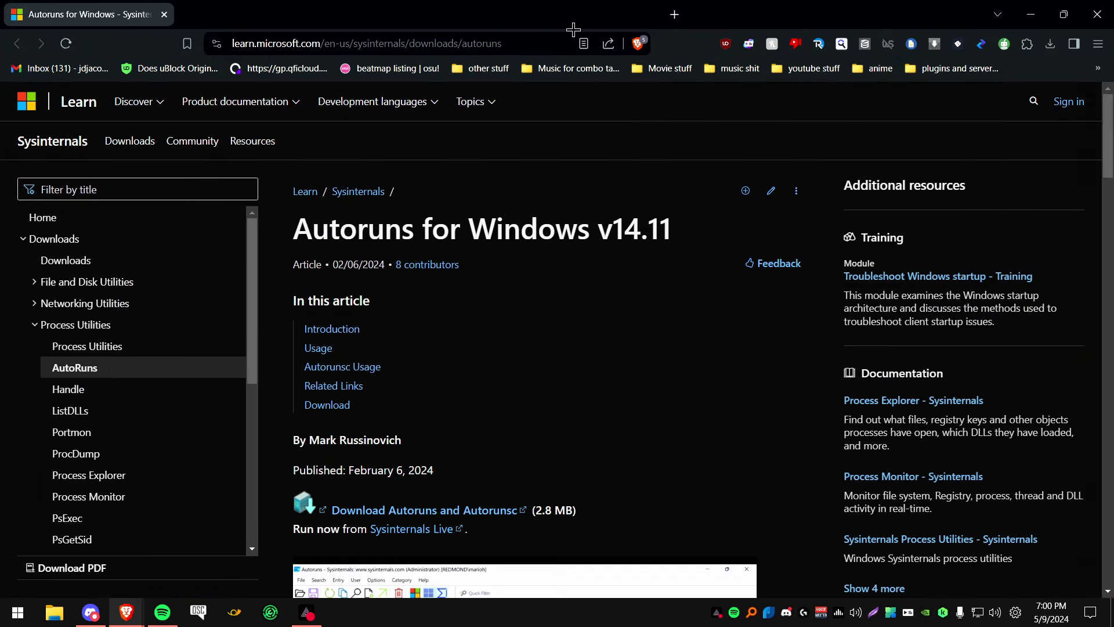
pyautogui.moveTo(581, 37); pyautogui.dragTo(360, 12)
pyautogui.scroll(-3, 346, 269)
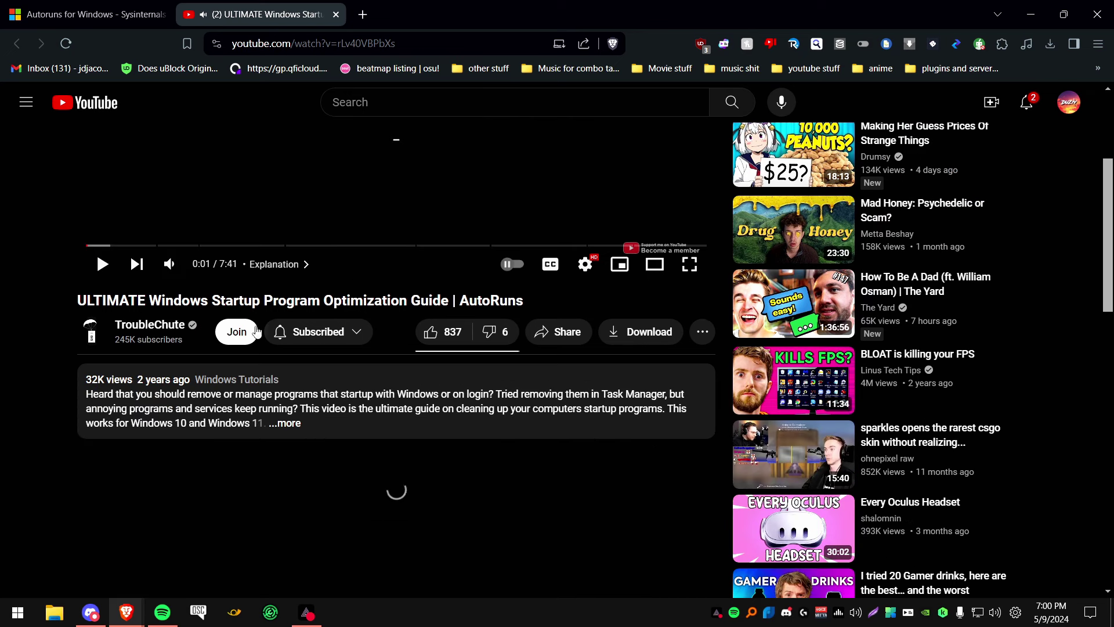
pyautogui.click(411, 406)
pyautogui.click(123, 273)
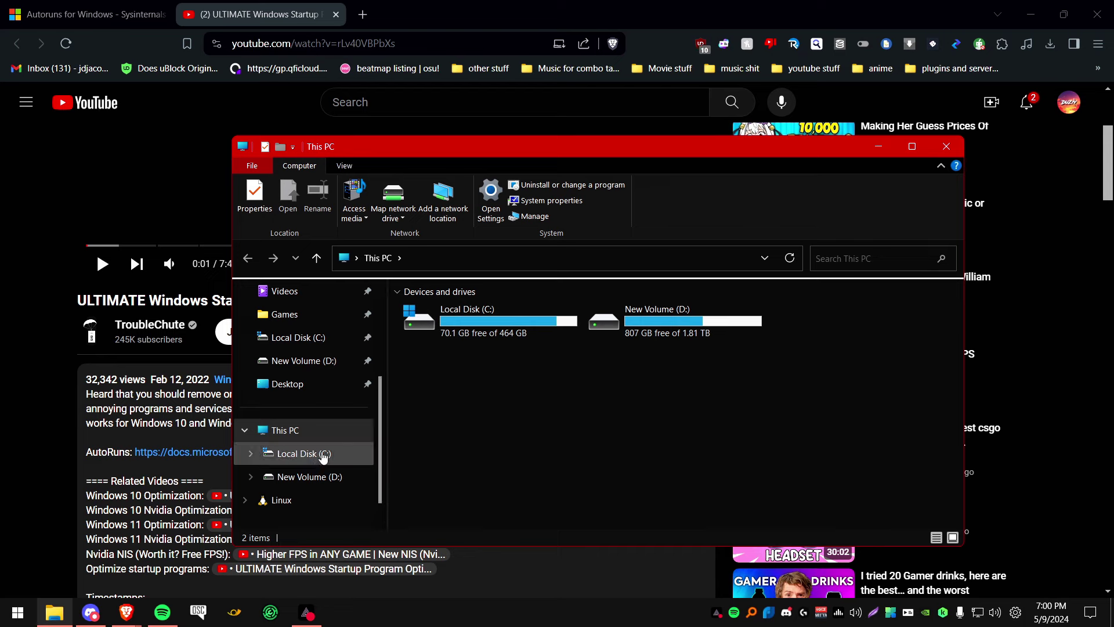
pyautogui.scroll(5, 324, 453)
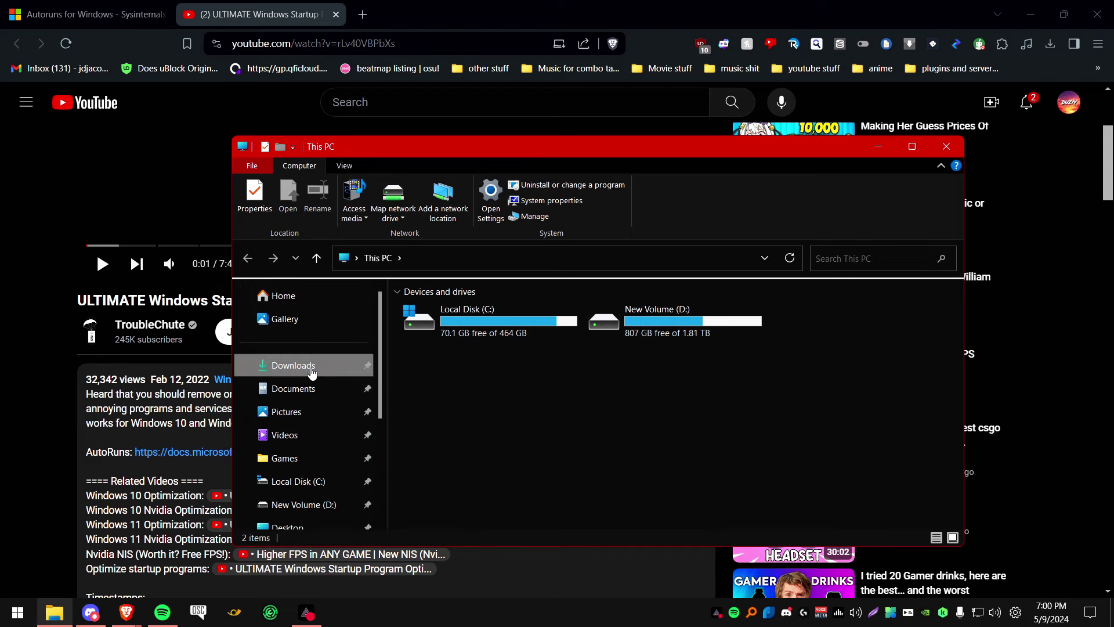
pyautogui.click(333, 365)
pyautogui.scroll(-3, 455, 386)
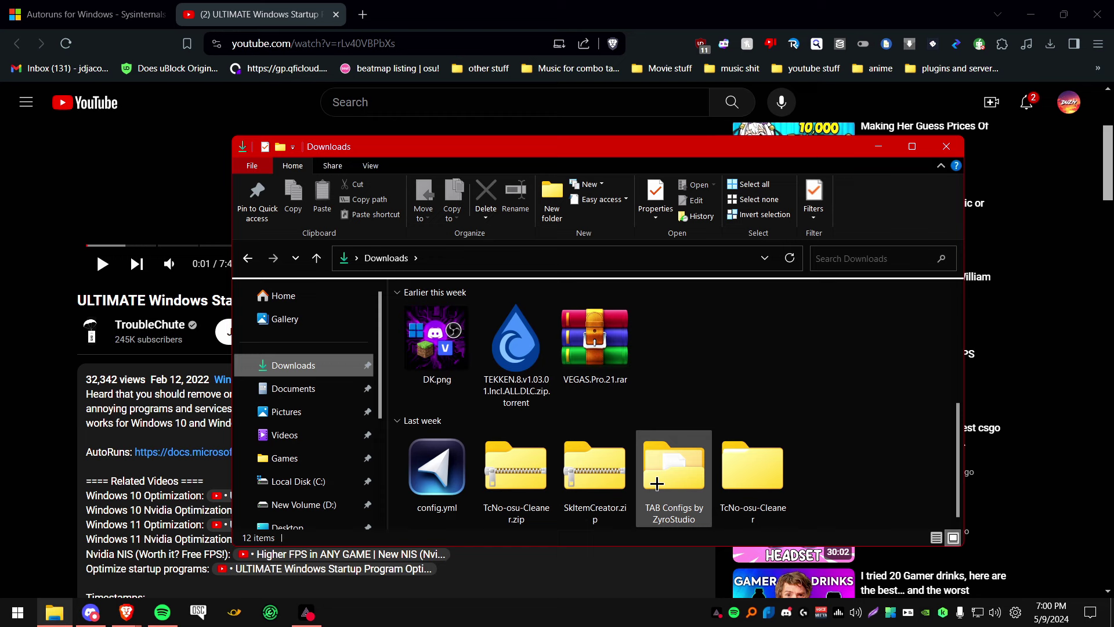
pyautogui.scroll(3, 697, 417)
# Download Autoruns and Autorunsc from the Learn page, saving Autoruns.zip to Downloads.
pyautogui.click(299, 6)
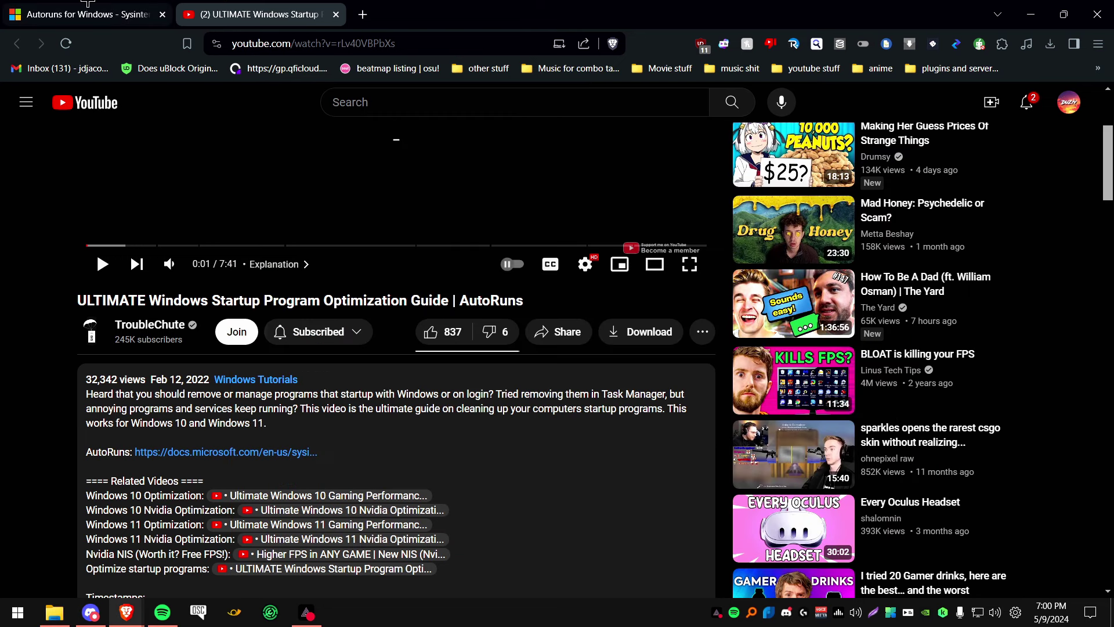
pyautogui.click(90, 6)
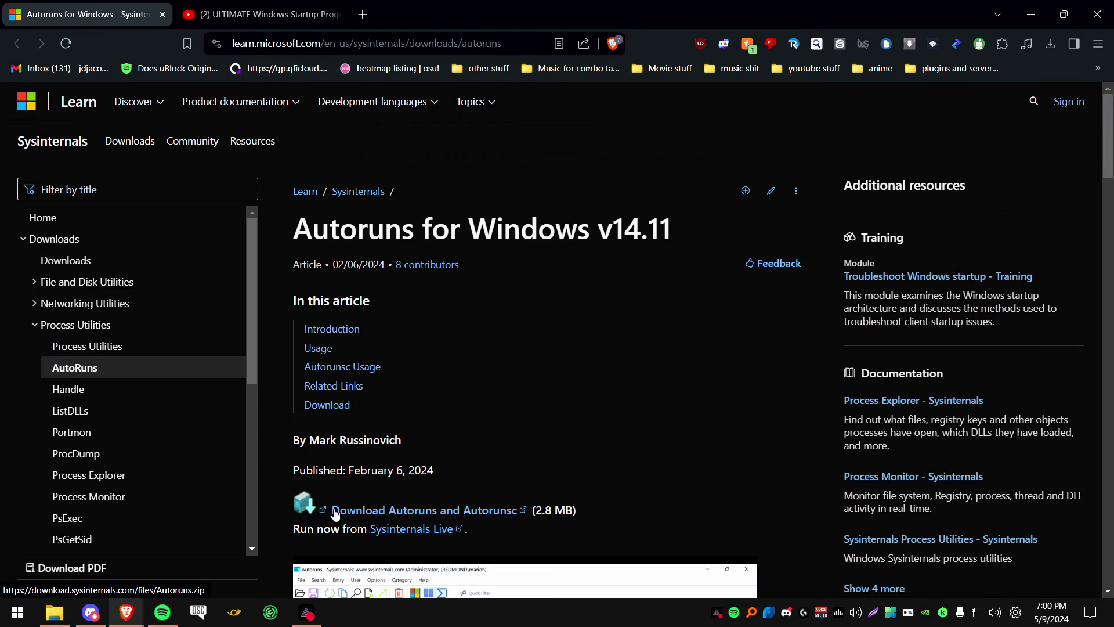
pyautogui.click(359, 510)
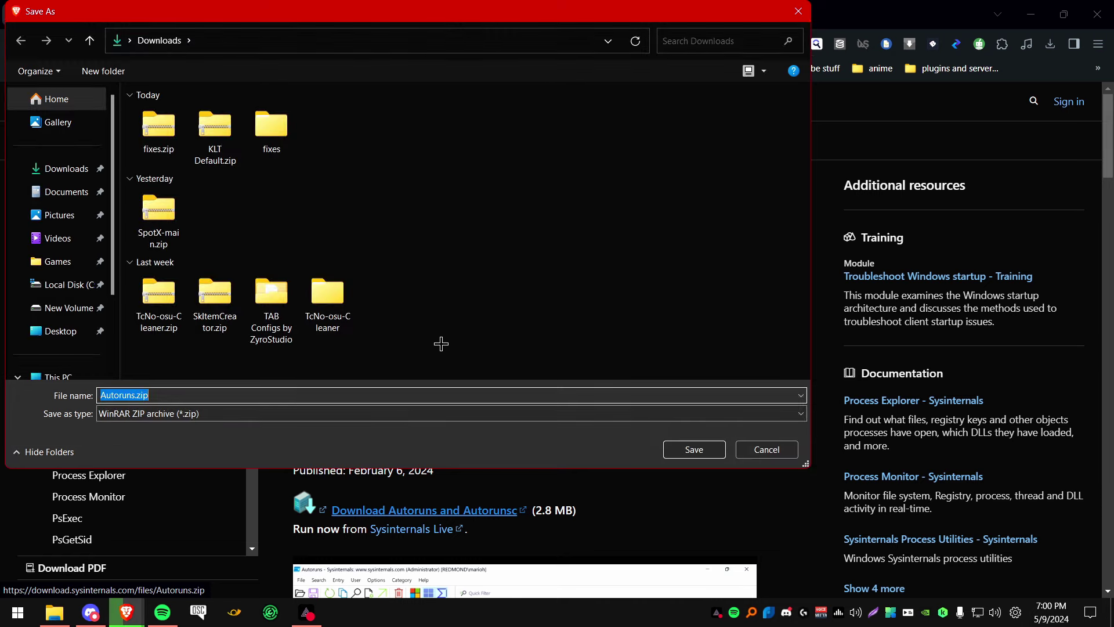
pyautogui.click(55, 169)
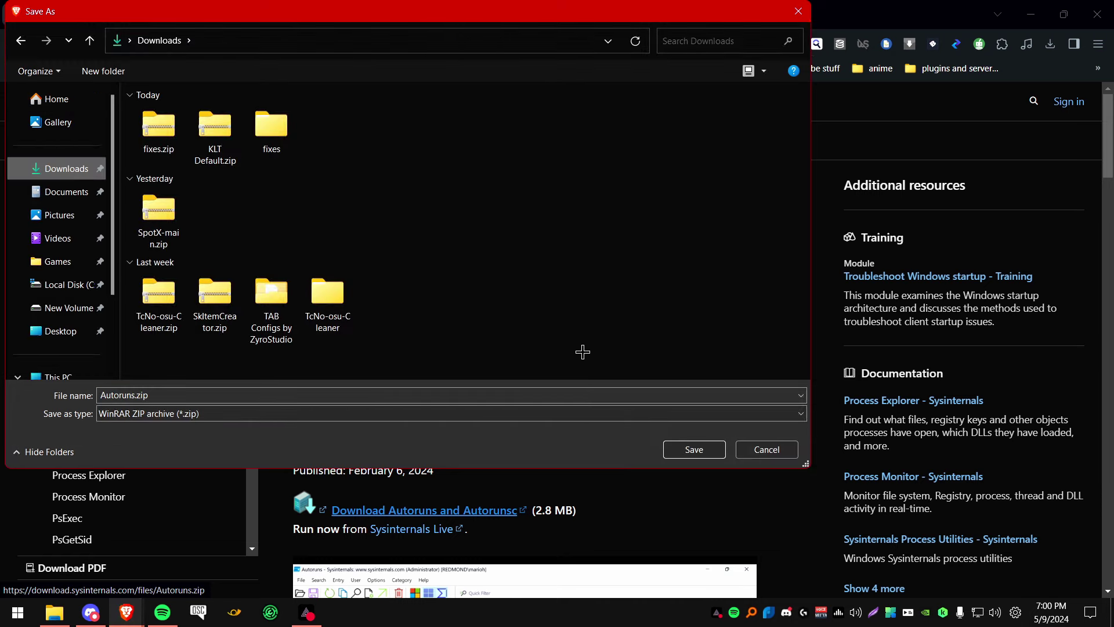
pyautogui.click(683, 447)
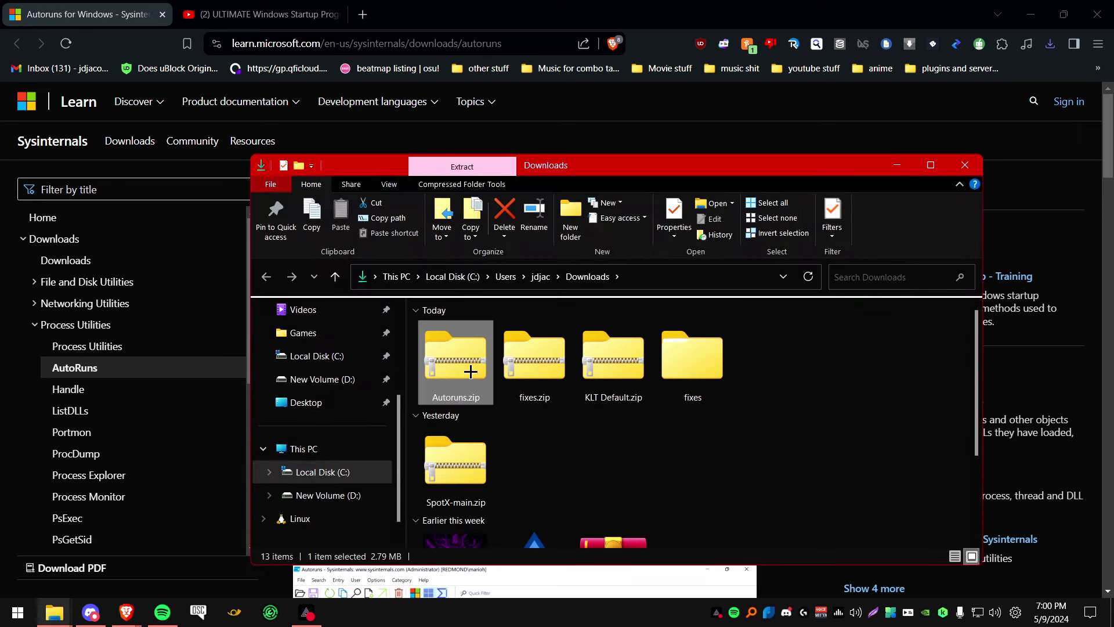
# Extract Autoruns.zip into an Autoruns folder, close the old Downloads window, and launch Autoruns.exe.
pyautogui.rightClick(458, 366)
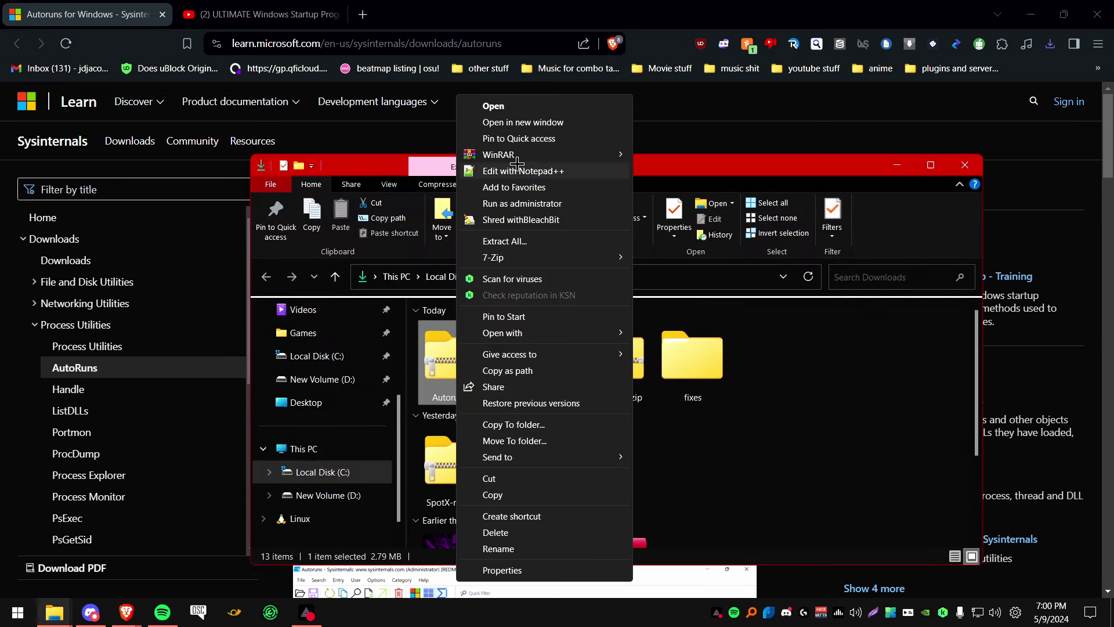
pyautogui.click(528, 240)
pyautogui.click(673, 454)
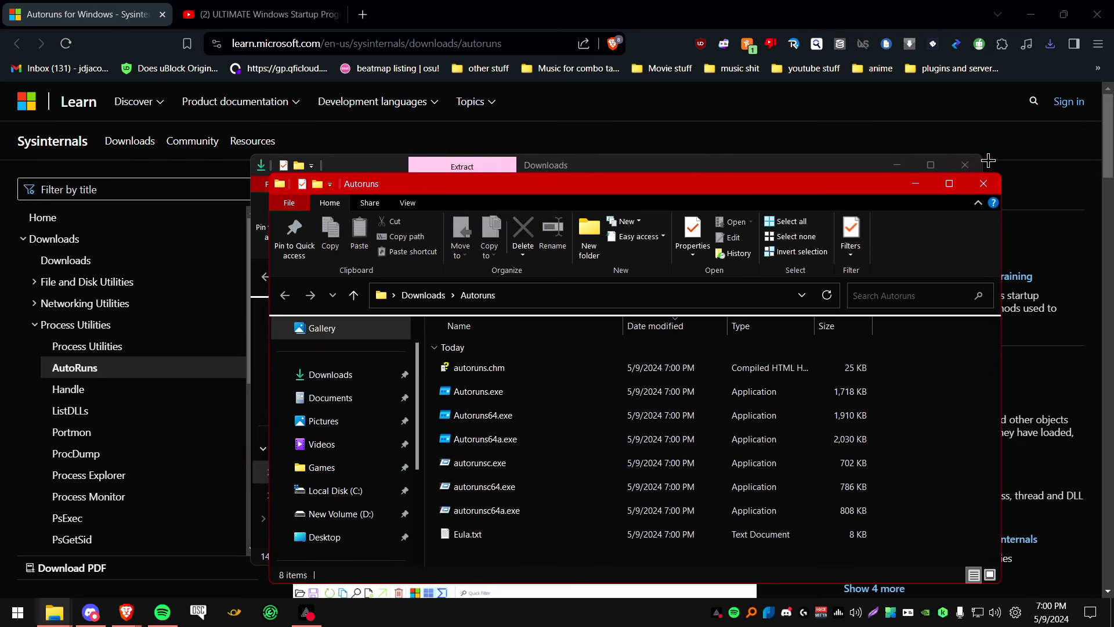
pyautogui.click(965, 165)
pyautogui.moveTo(870, 183); pyautogui.dragTo(699, 84)
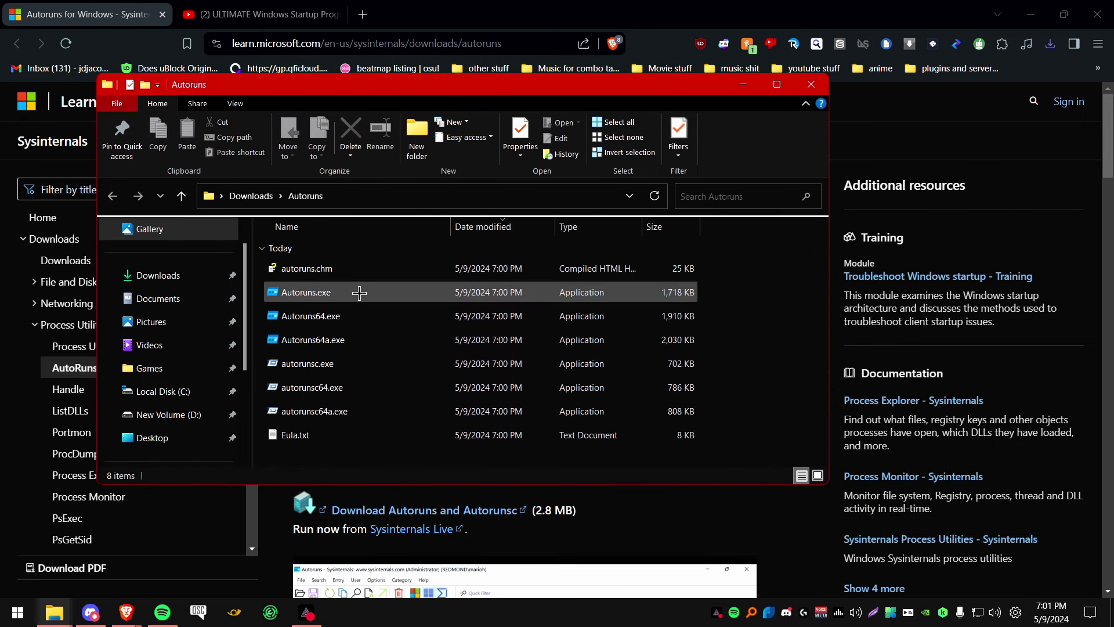
pyautogui.doubleClick(320, 294)
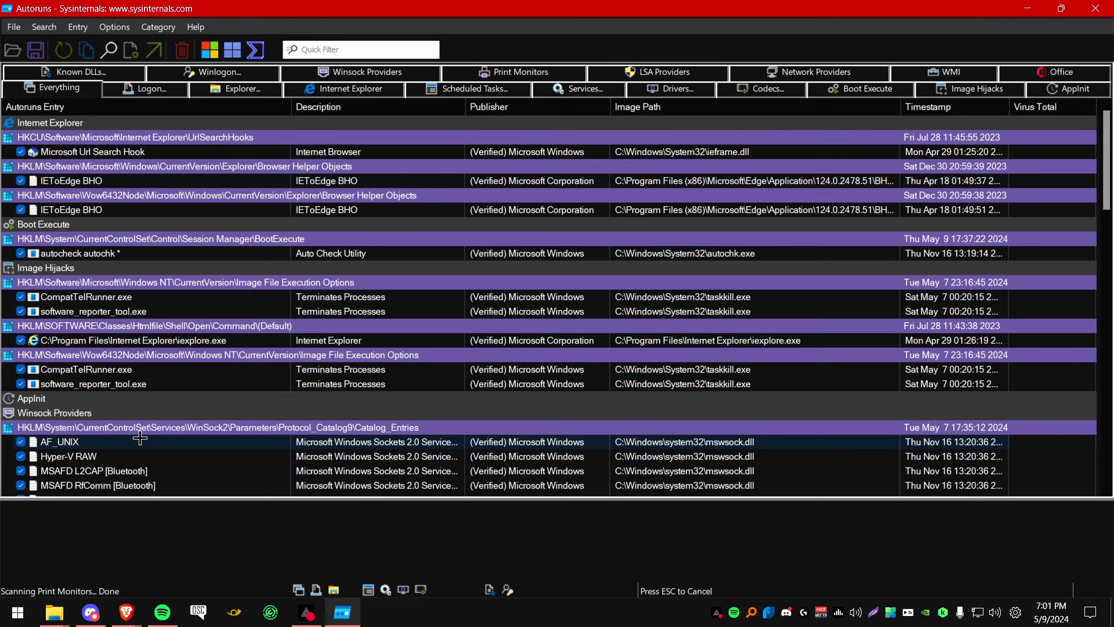
# Browse the Everything list, inspect the Battle.net entry, and try disabling the Google Chrome entry.
pyautogui.scroll(-12, 203, 251)
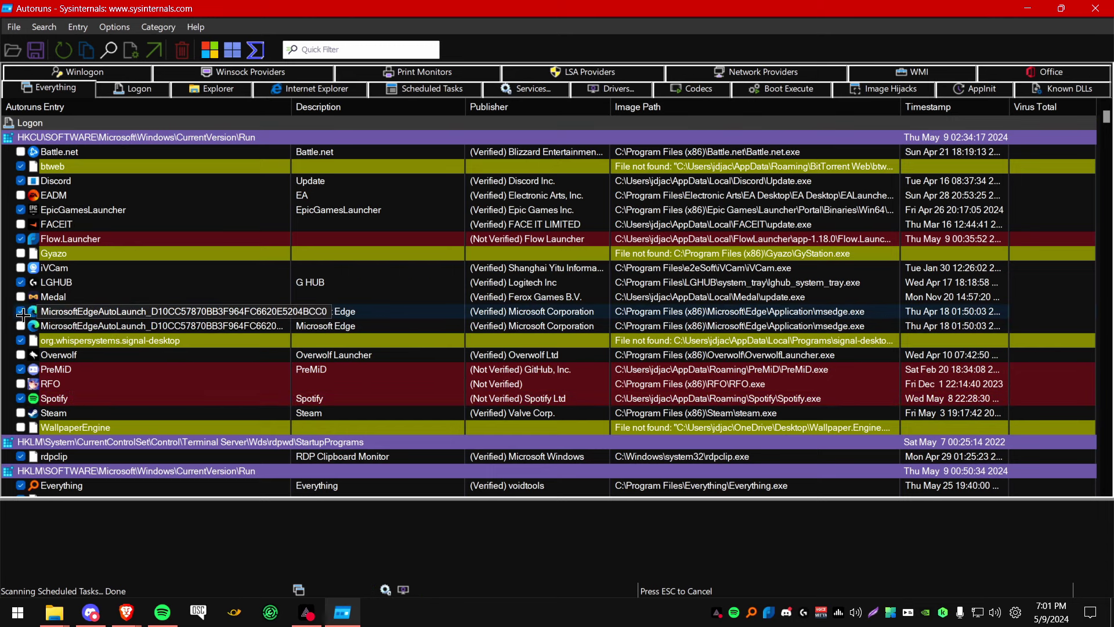
pyautogui.click(298, 153)
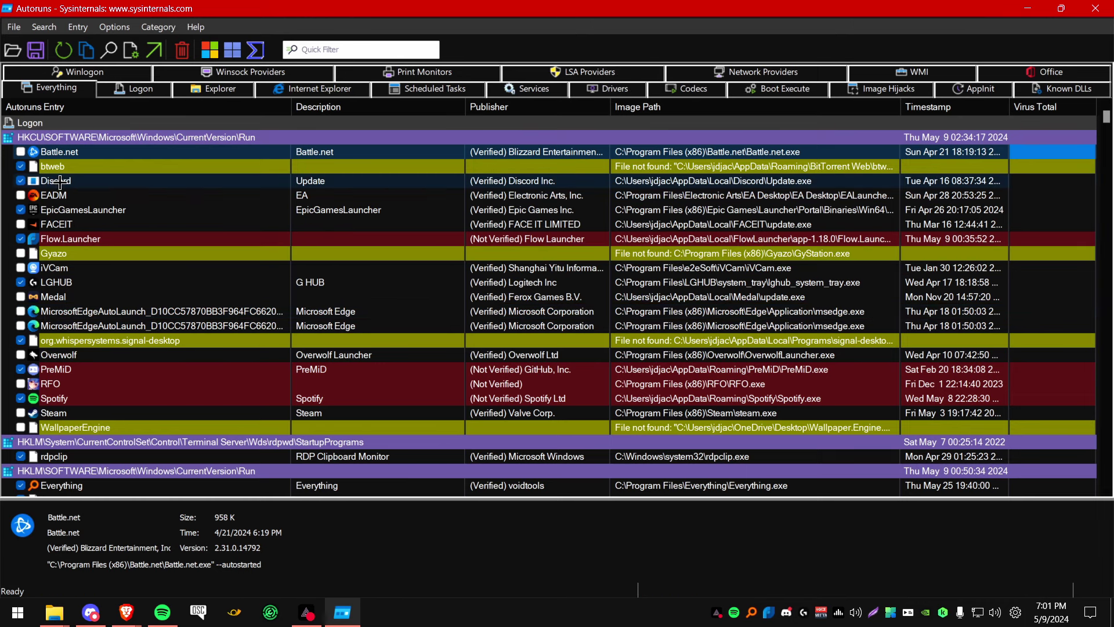
pyautogui.scroll(-1, 41, 181)
pyautogui.scroll(1, 279, 185)
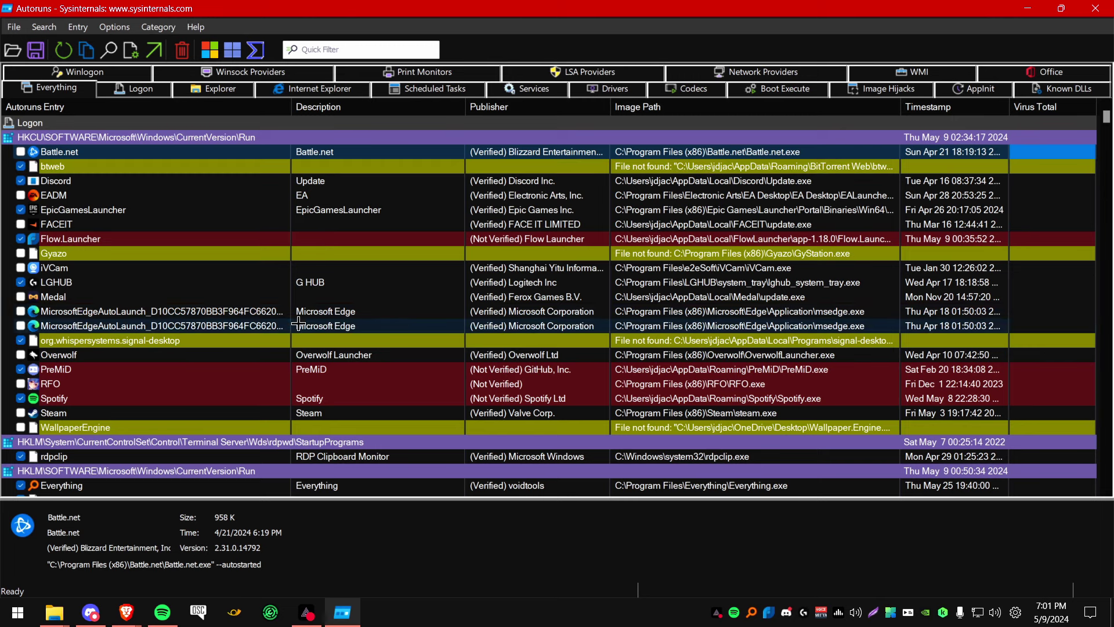
pyautogui.scroll(-12, 248, 300)
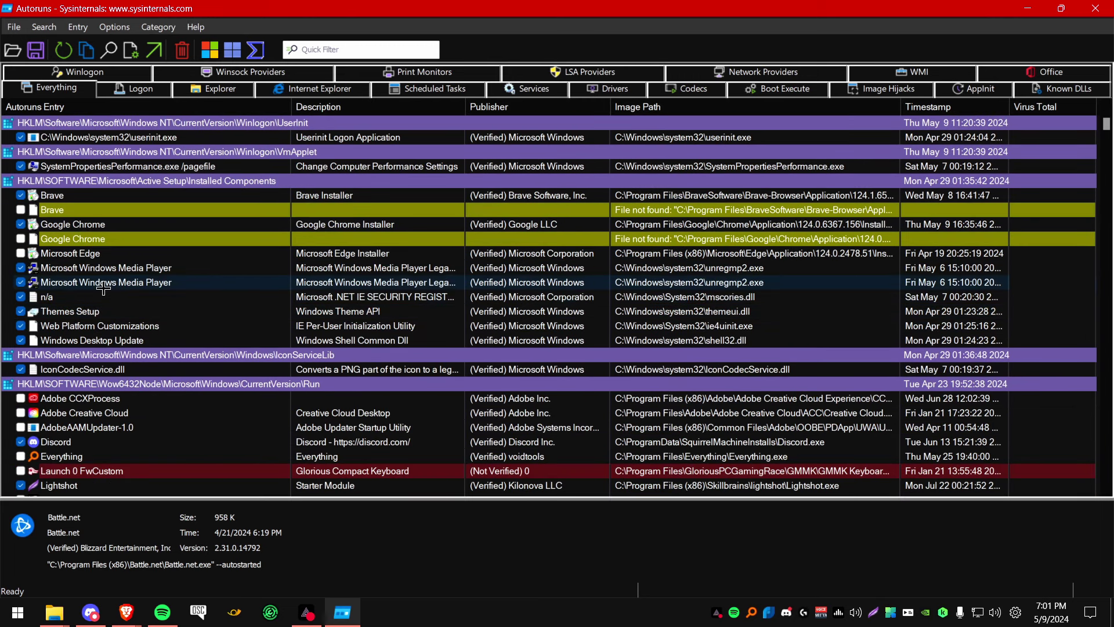
pyautogui.click(20, 224)
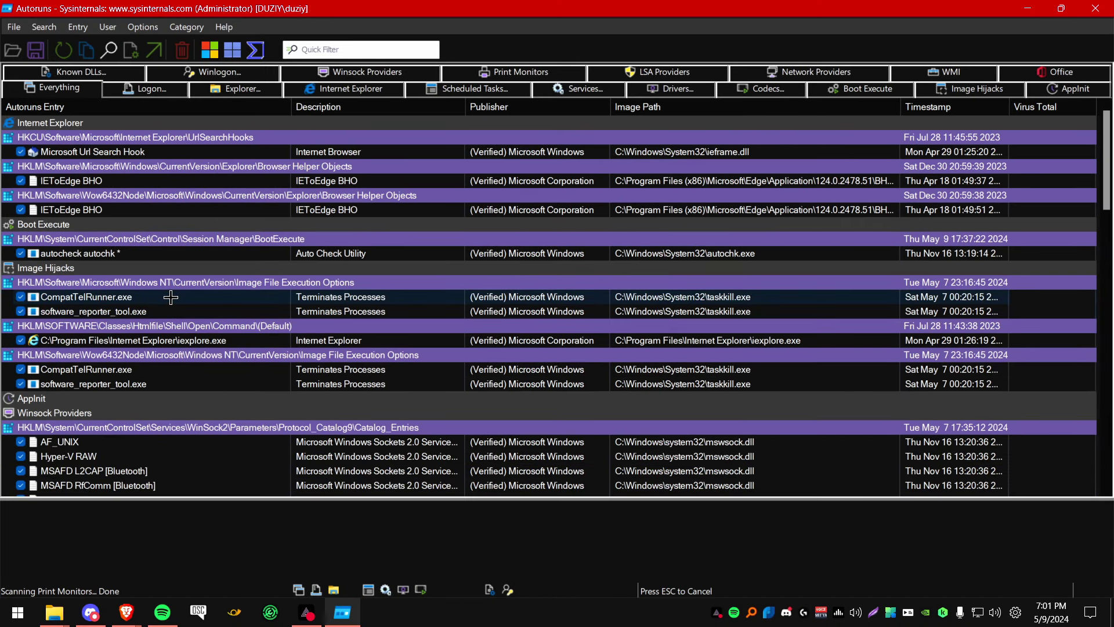
# Uncheck the Google Chrome Installer and Brave Installer entries, then scroll through the remaining entries.
pyautogui.scroll(-10, 172, 306)
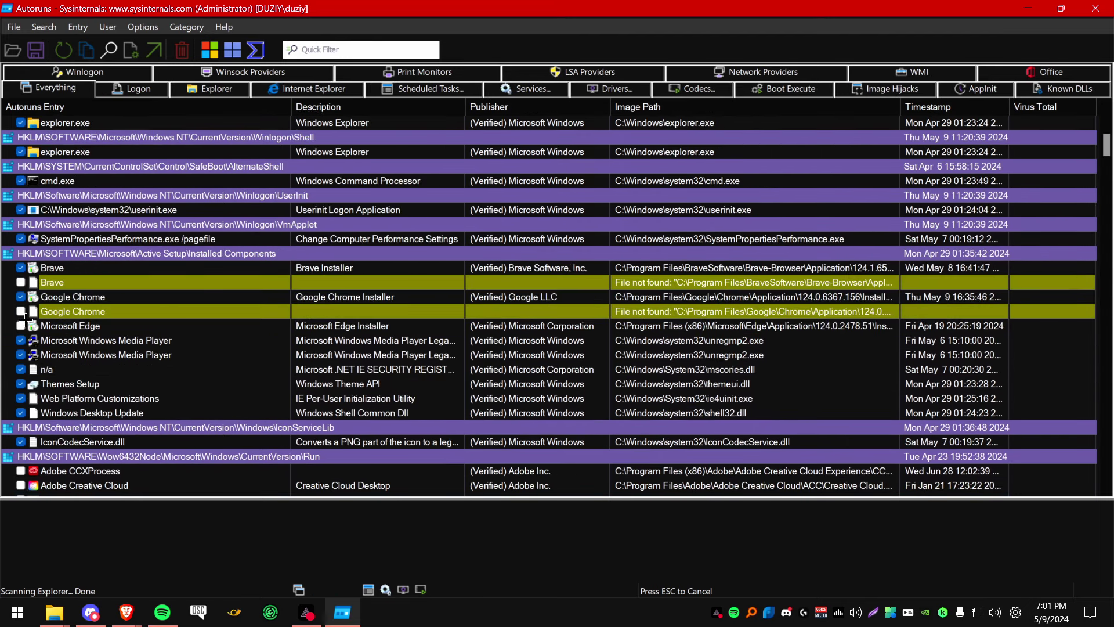
pyautogui.click(21, 296)
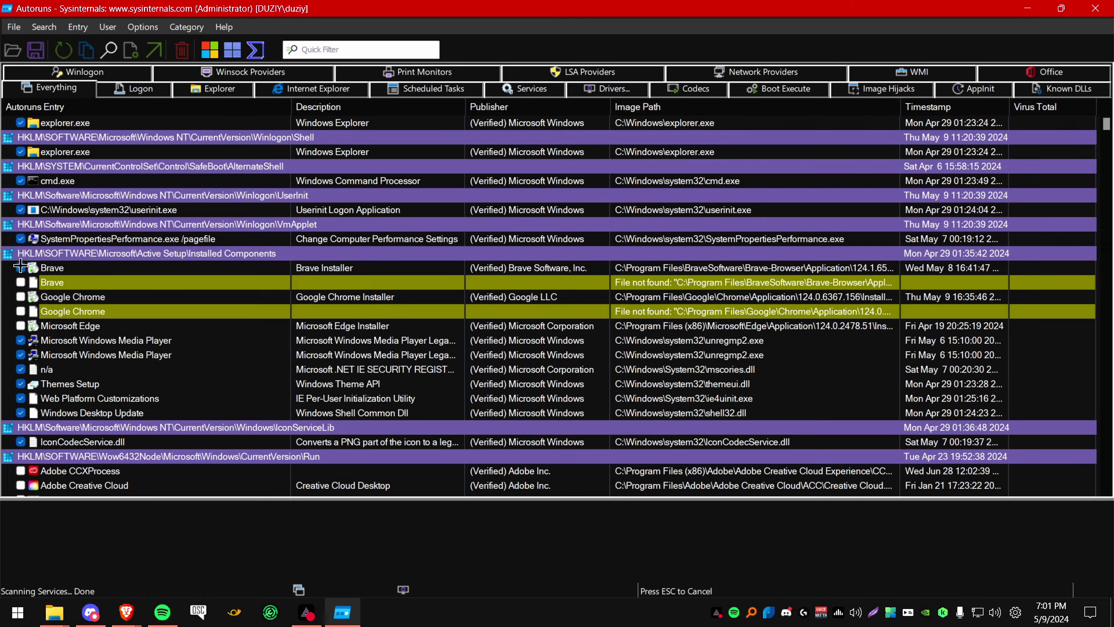
pyautogui.click(20, 268)
pyautogui.click(71, 284)
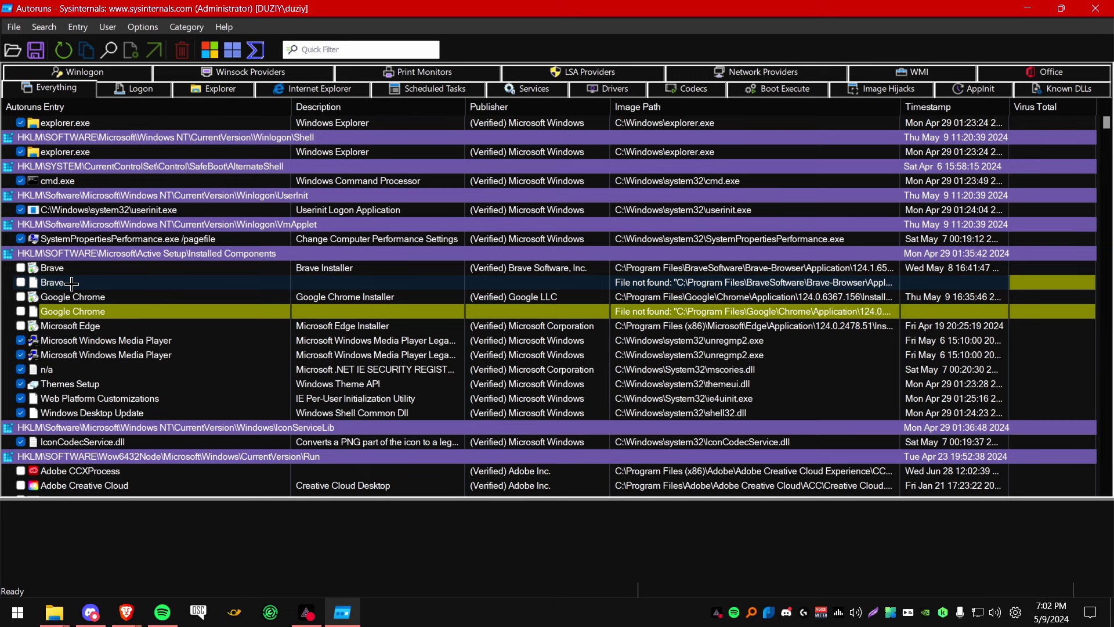
pyautogui.scroll(10, 71, 283)
pyautogui.scroll(-15, 67, 244)
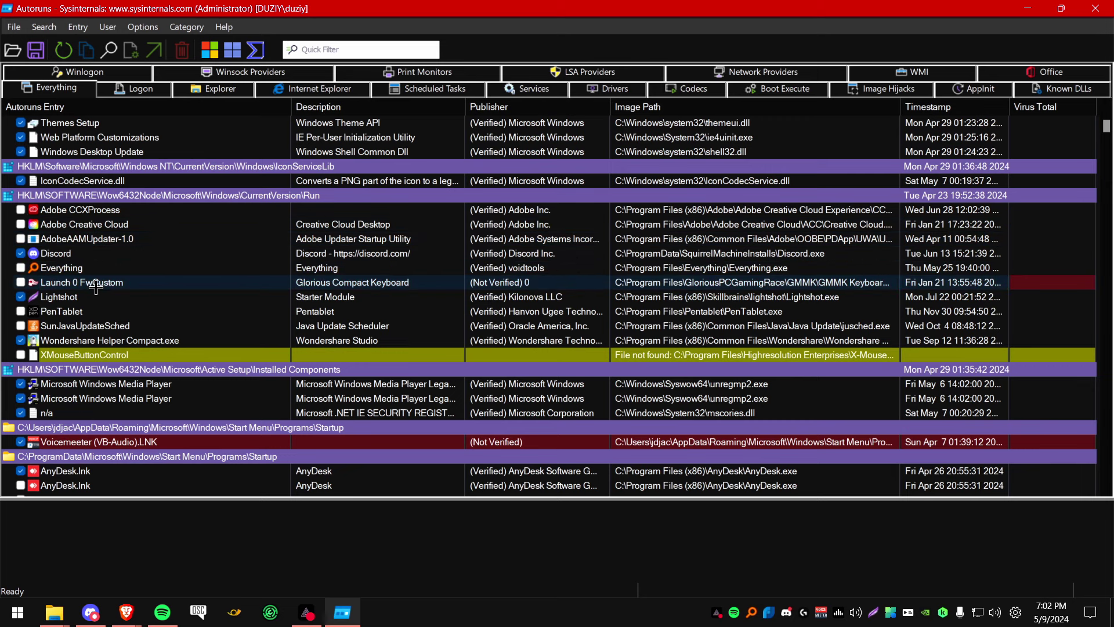
pyautogui.scroll(-20, 94, 287)
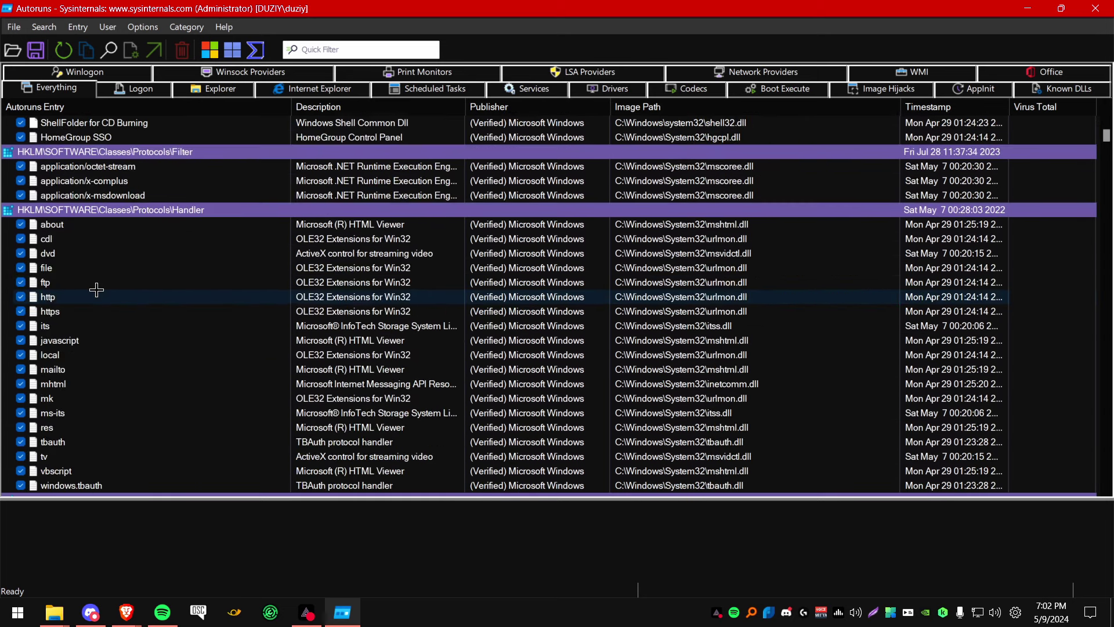
pyautogui.scroll(-6, 96, 290)
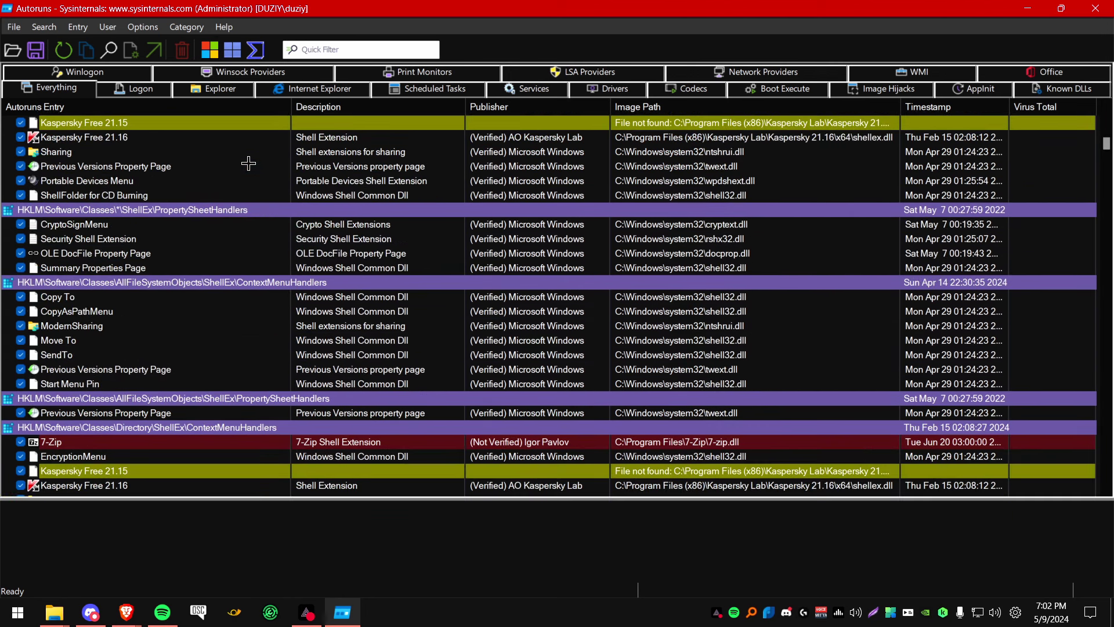
pyautogui.scroll(-8, 169, 191)
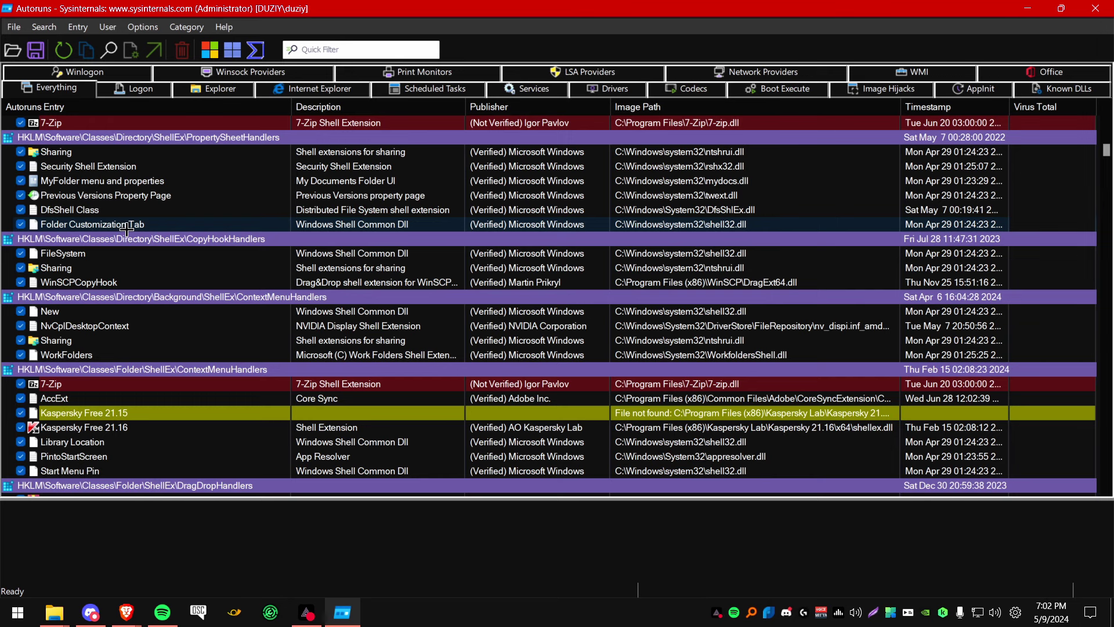
# Close Autoruns, its extracted folder, the browser and the Downloads folder window.
pyautogui.click(1096, 8)
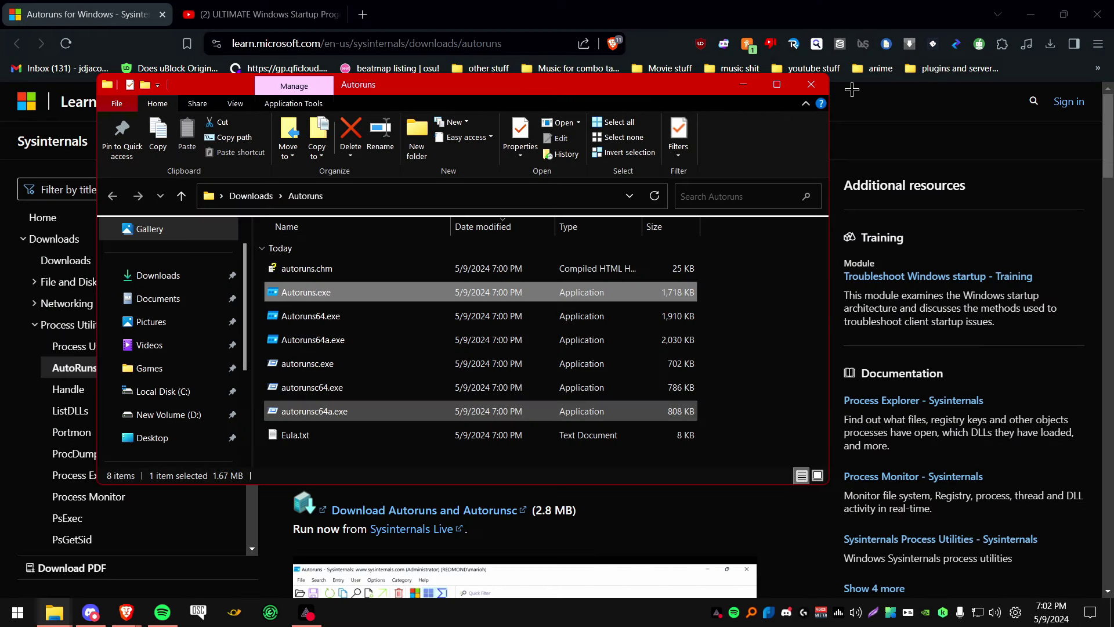
pyautogui.click(811, 85)
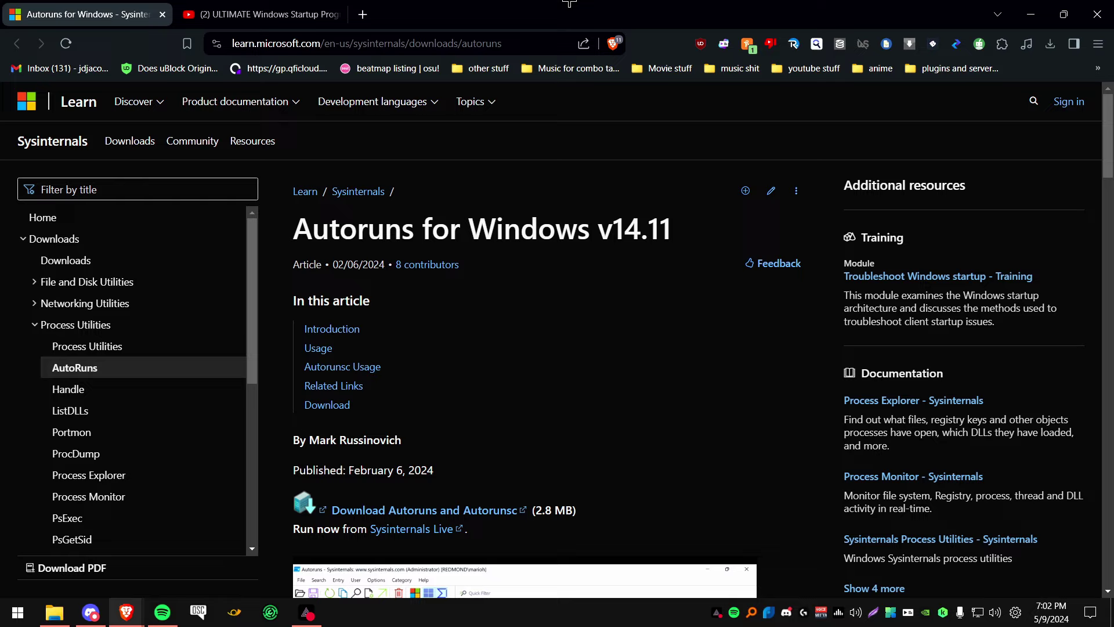
pyautogui.click(1098, 14)
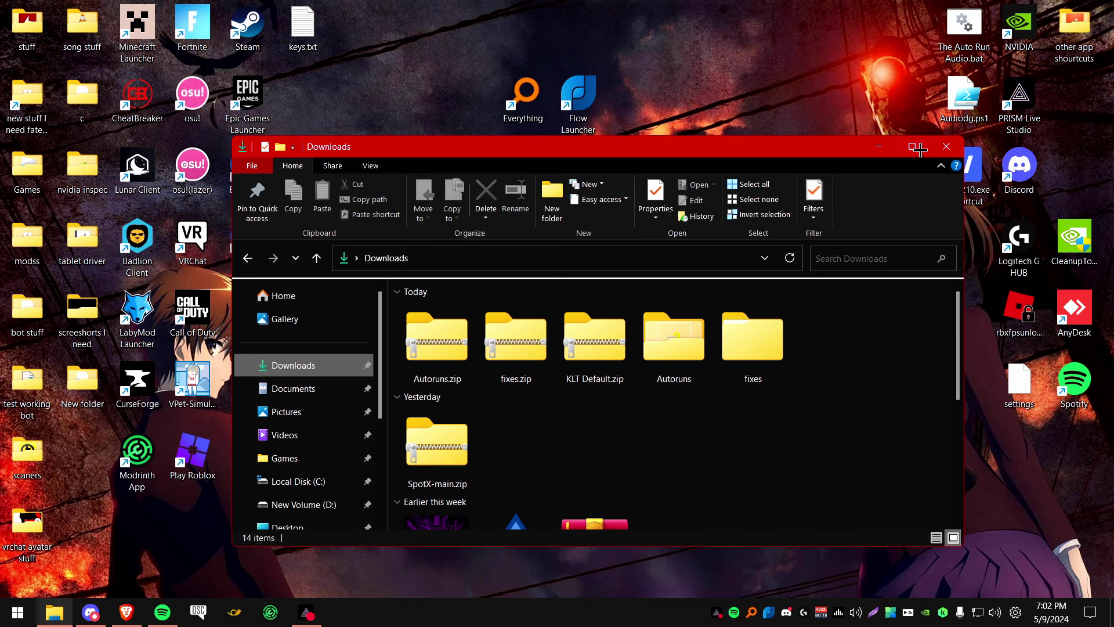
pyautogui.click(946, 147)
# Search 'game mode', confirm the Game Mode toggle is On, and close Settings.
pyautogui.press('super')
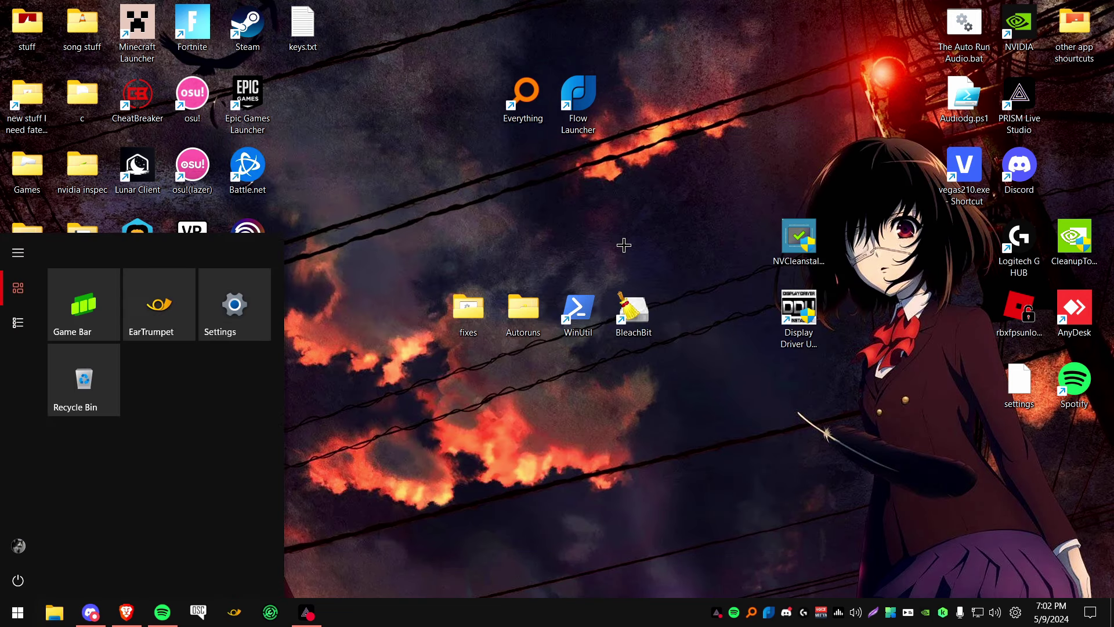
pyautogui.write('games')
pyautogui.press('BackSpace')
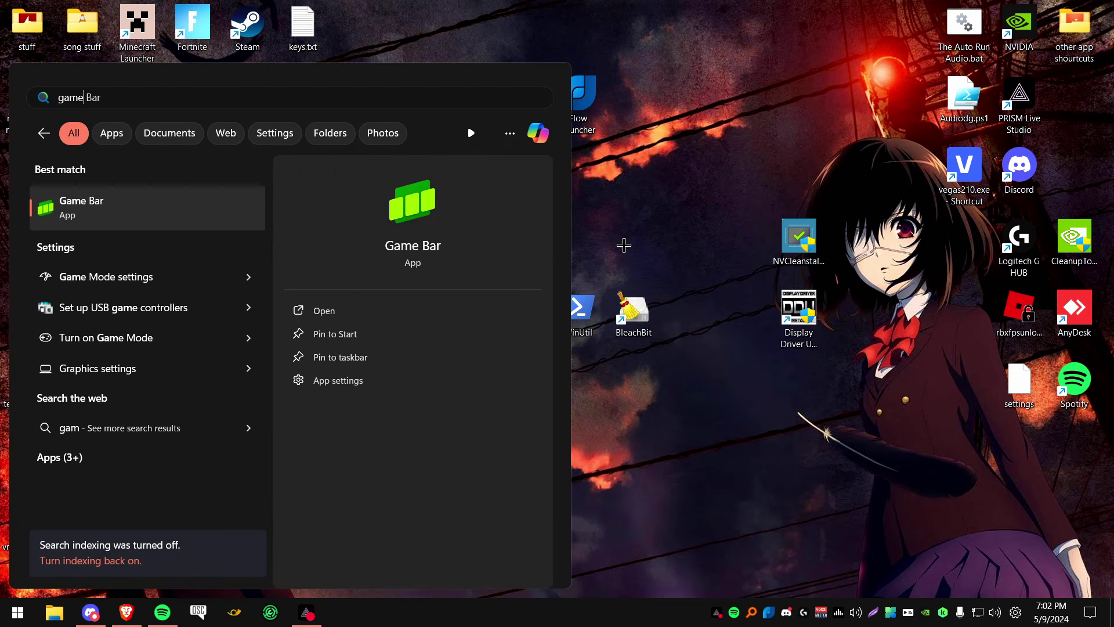
pyautogui.write('mode settings')
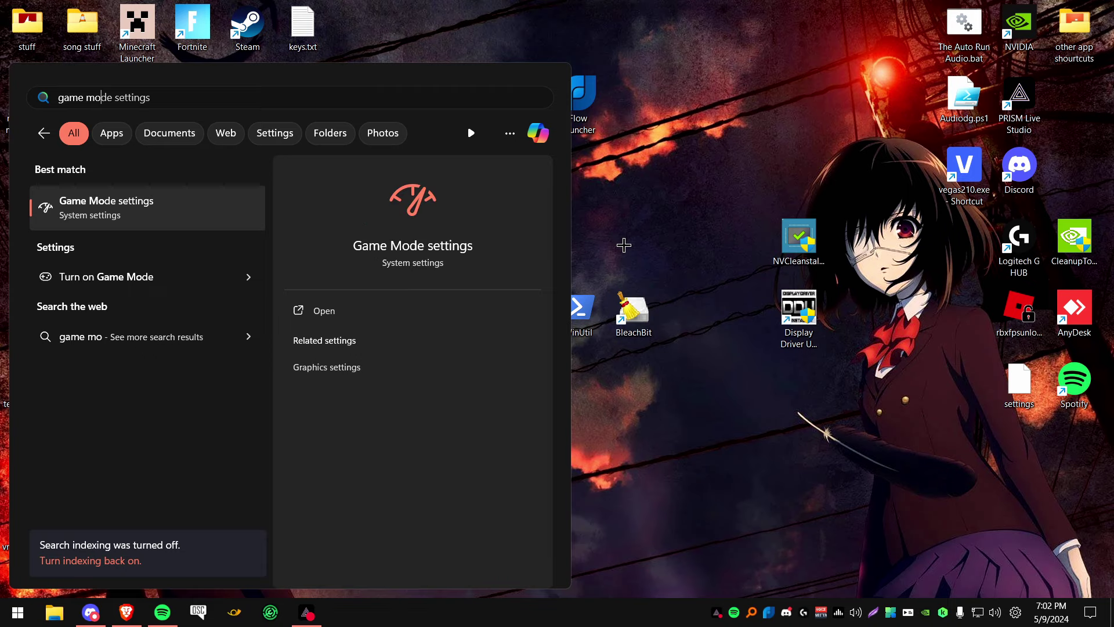
pyautogui.click(47, 206)
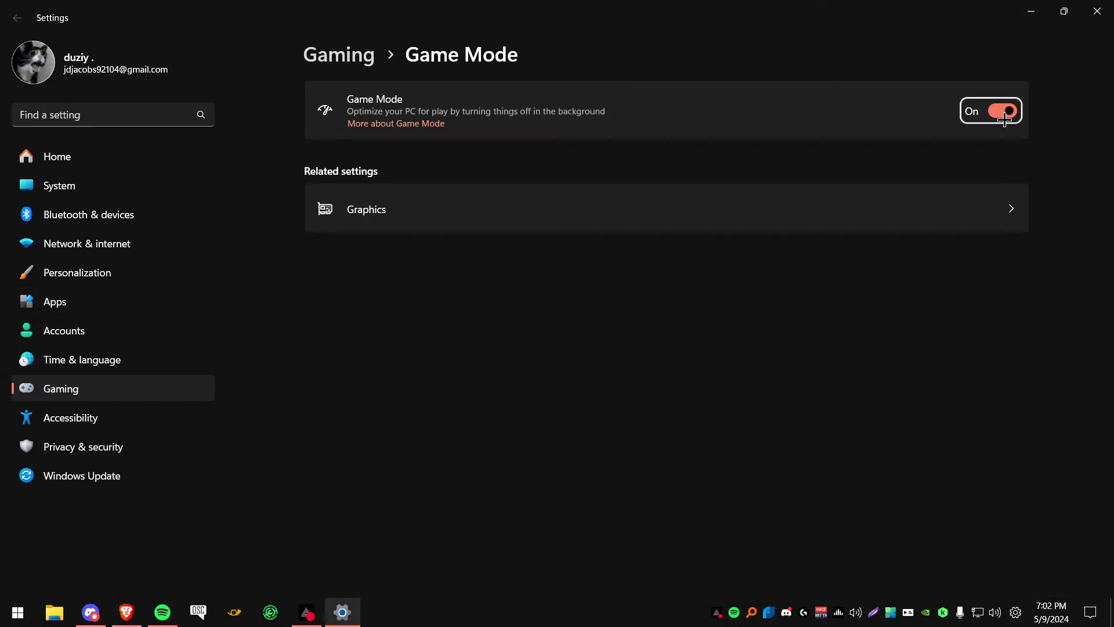
pyautogui.click(551, 349)
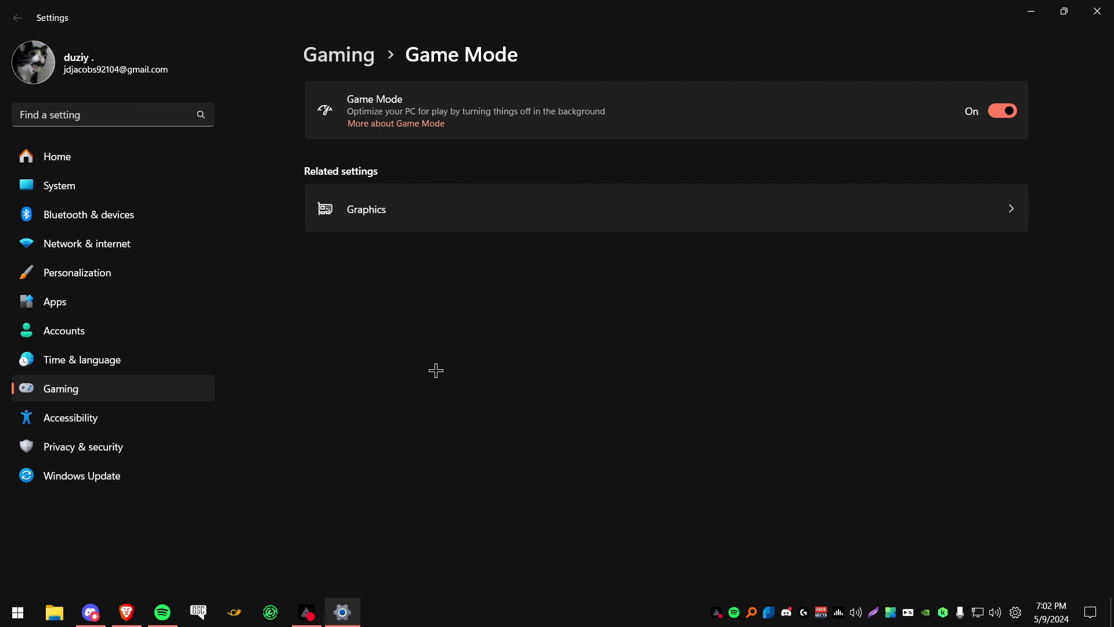
pyautogui.click(1096, 11)
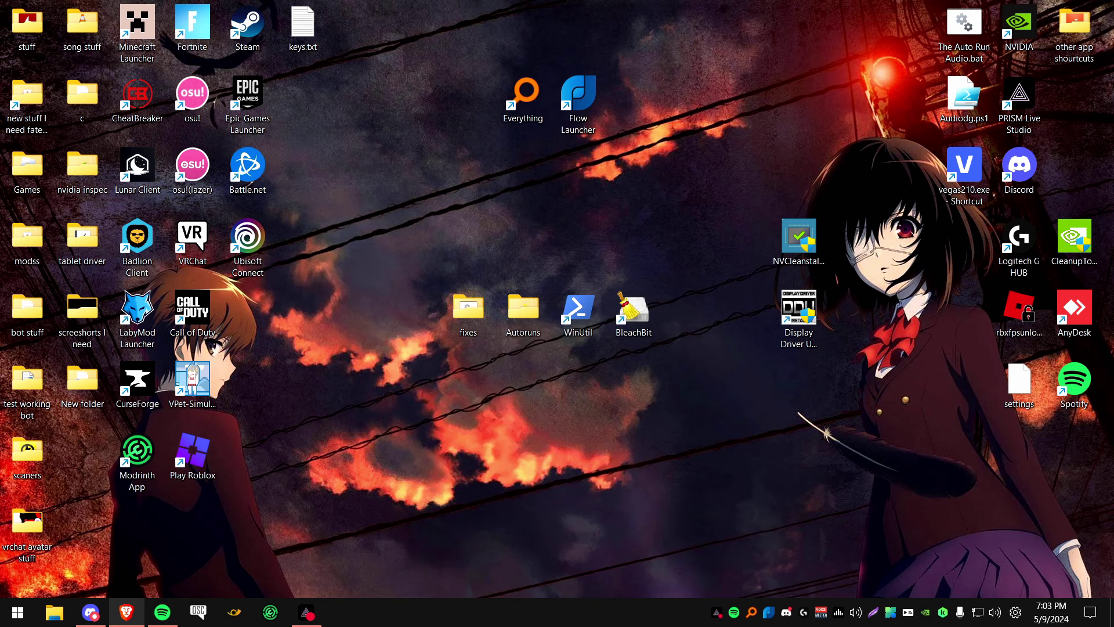
pyautogui.hotkey('alt', 'Tab')
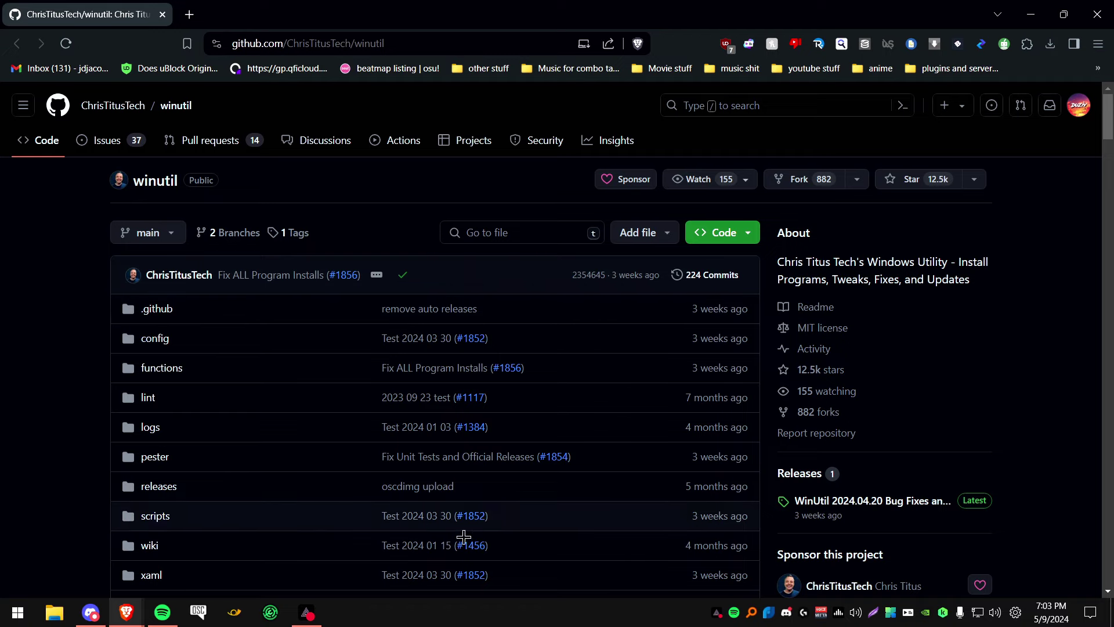
pyautogui.scroll(-20, 258, 221)
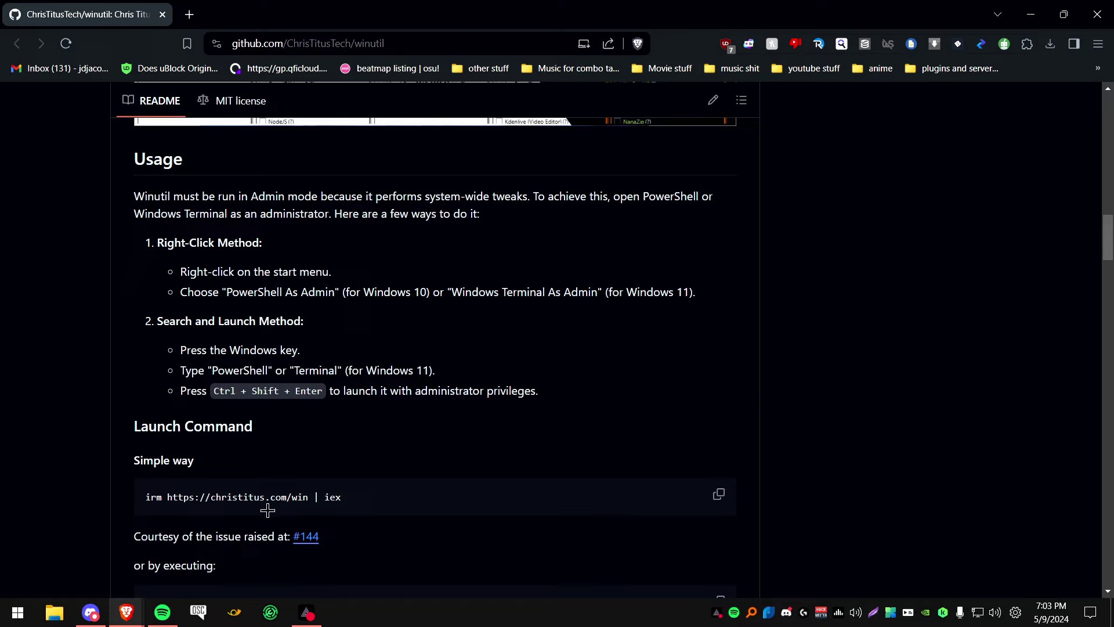
pyautogui.moveTo(348, 498); pyautogui.dragTo(127, 503)
pyautogui.click(318, 489)
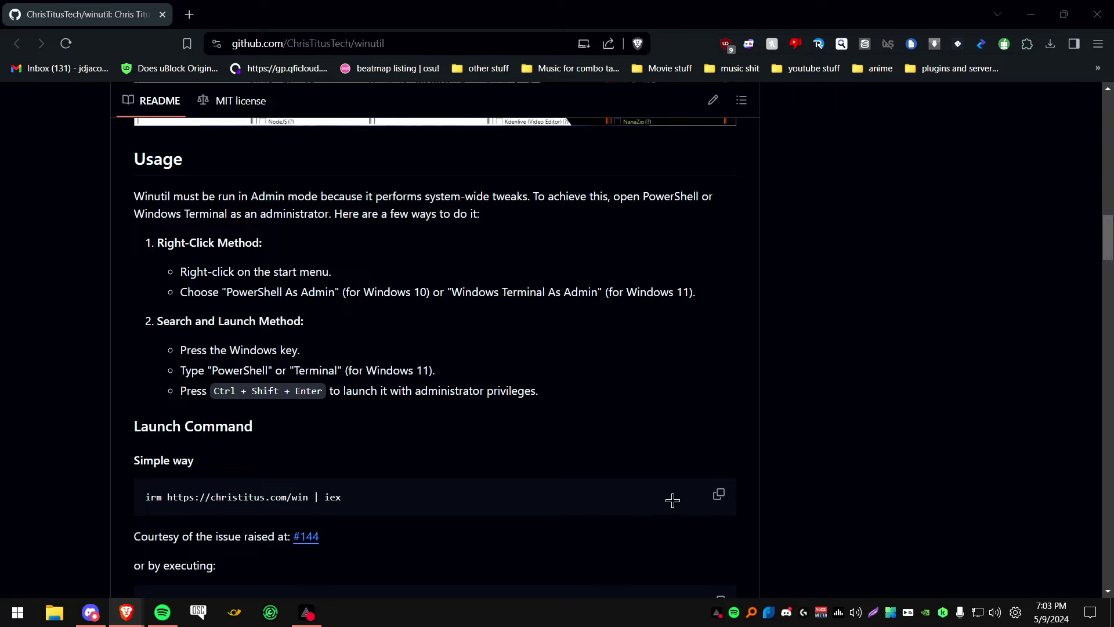
pyautogui.click(719, 494)
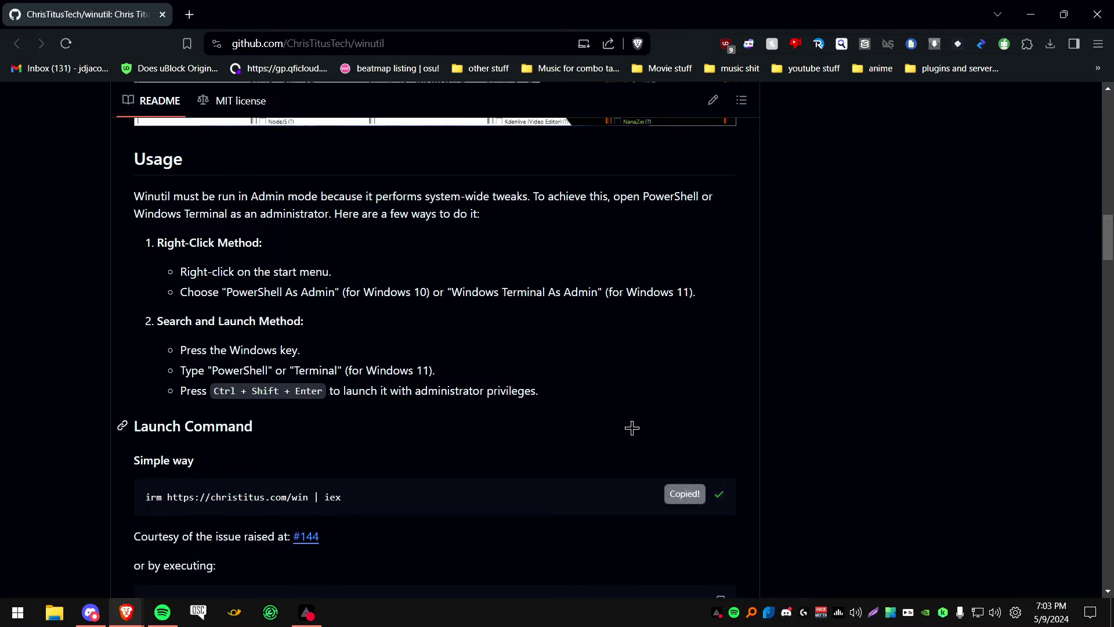
# Run Windows PowerShell as administrator and execute the pasted WinUtil launch command.
pyautogui.press('super')
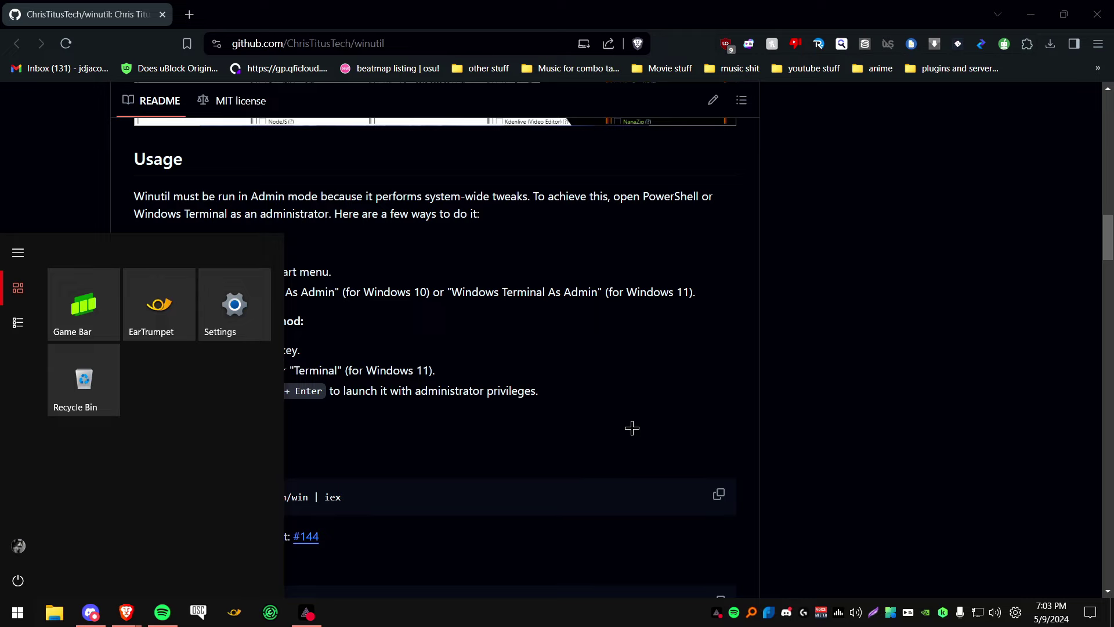
pyautogui.write('power')
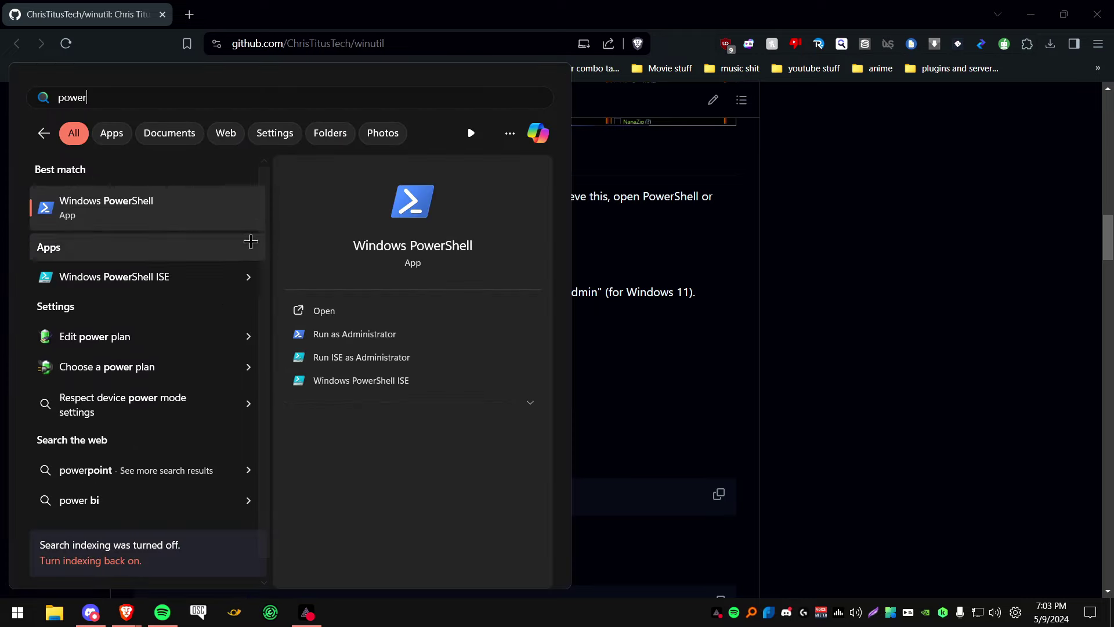
pyautogui.rightClick(120, 203)
pyautogui.click(145, 219)
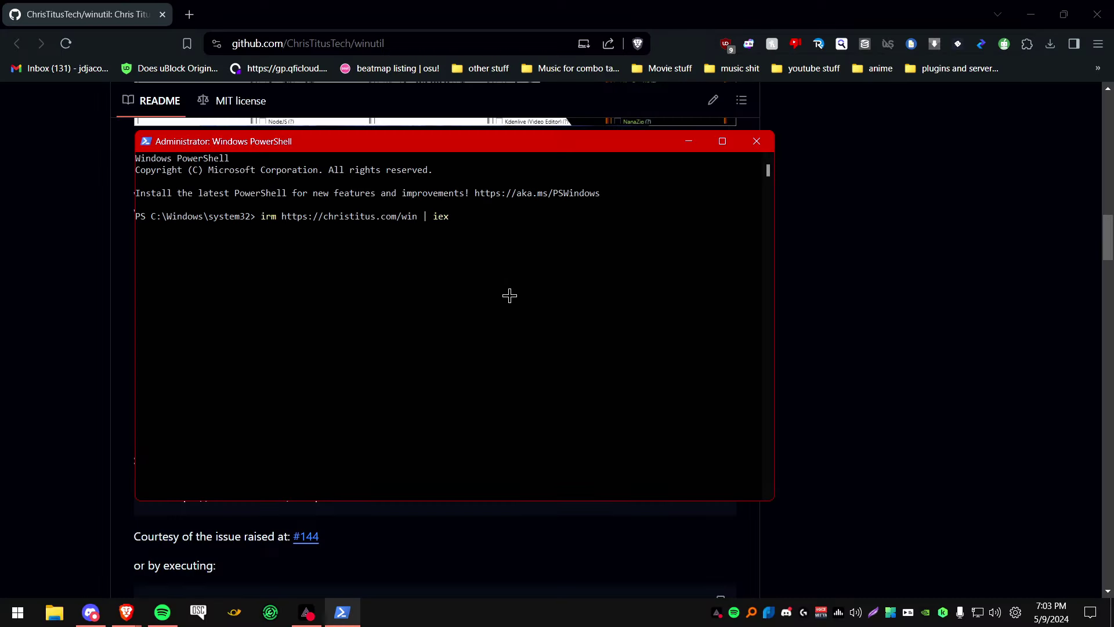
pyautogui.press('Return')
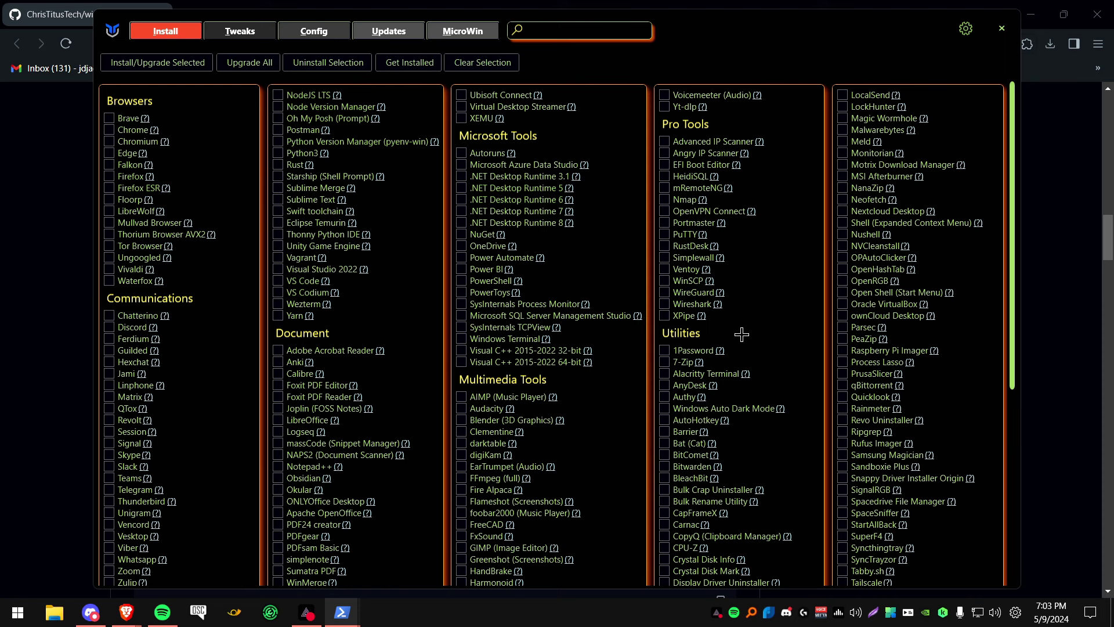
# On the Tweaks tab, apply the Desktop recommended selection and tick Disable Teredo.
pyautogui.click(240, 31)
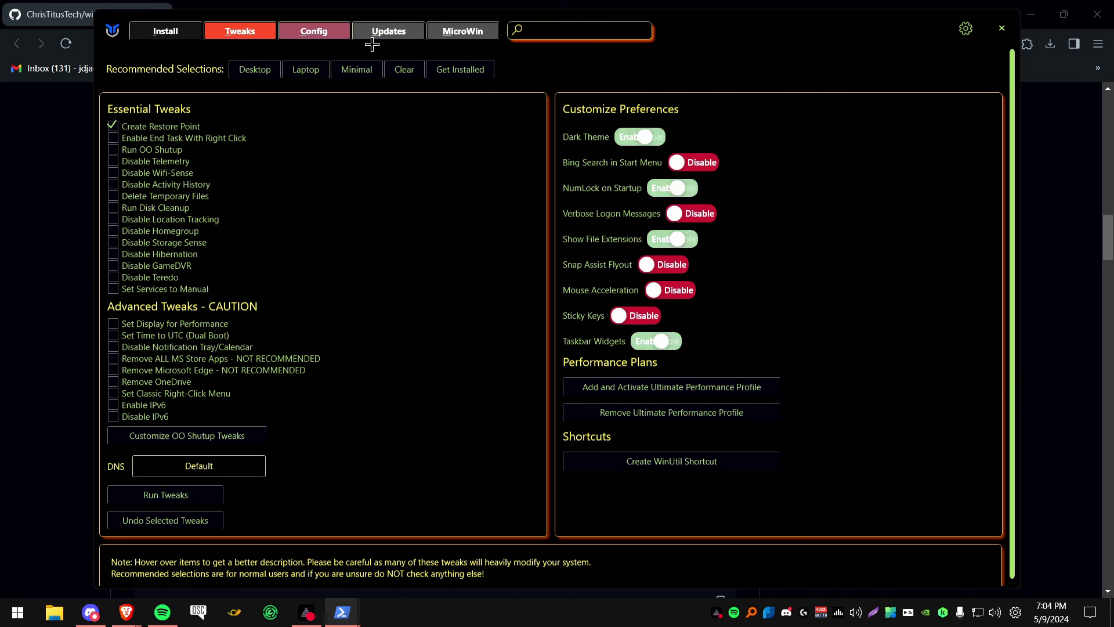
pyautogui.click(254, 70)
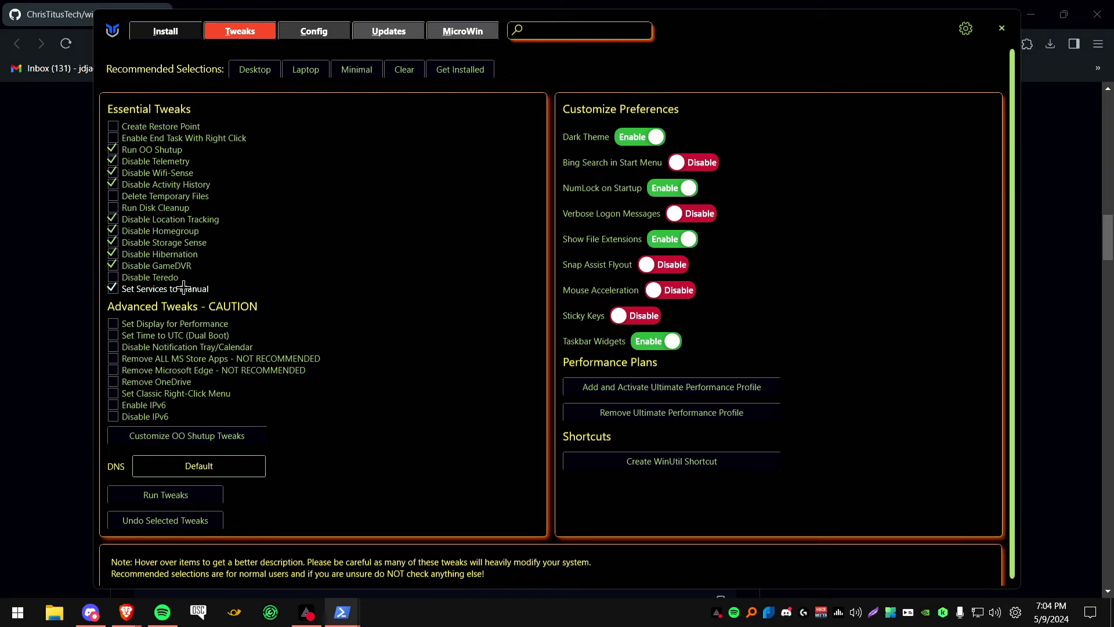
pyautogui.moveTo(131, 281)
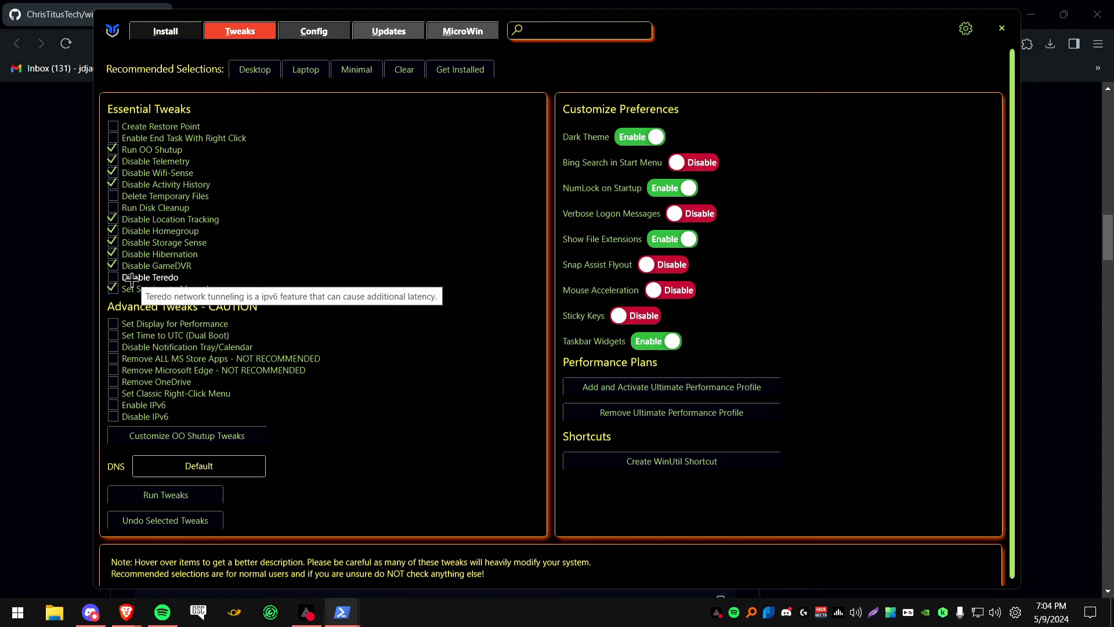
pyautogui.click(131, 281)
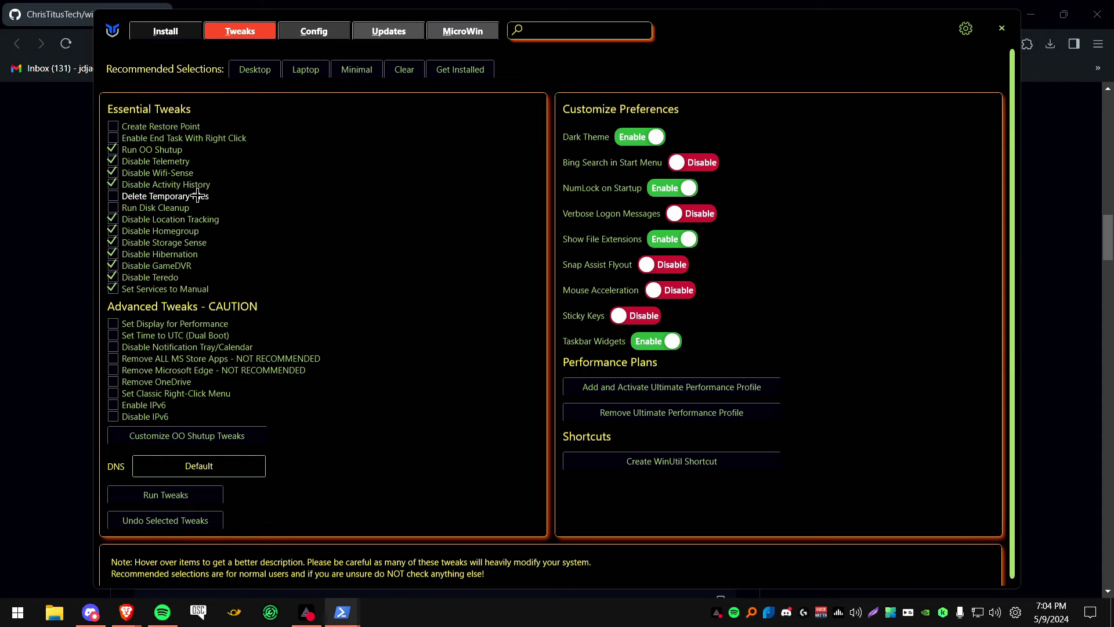
pyautogui.moveTo(180, 197)
# Switch the NumLock on Startup toggle to Disable.
pyautogui.click(692, 191)
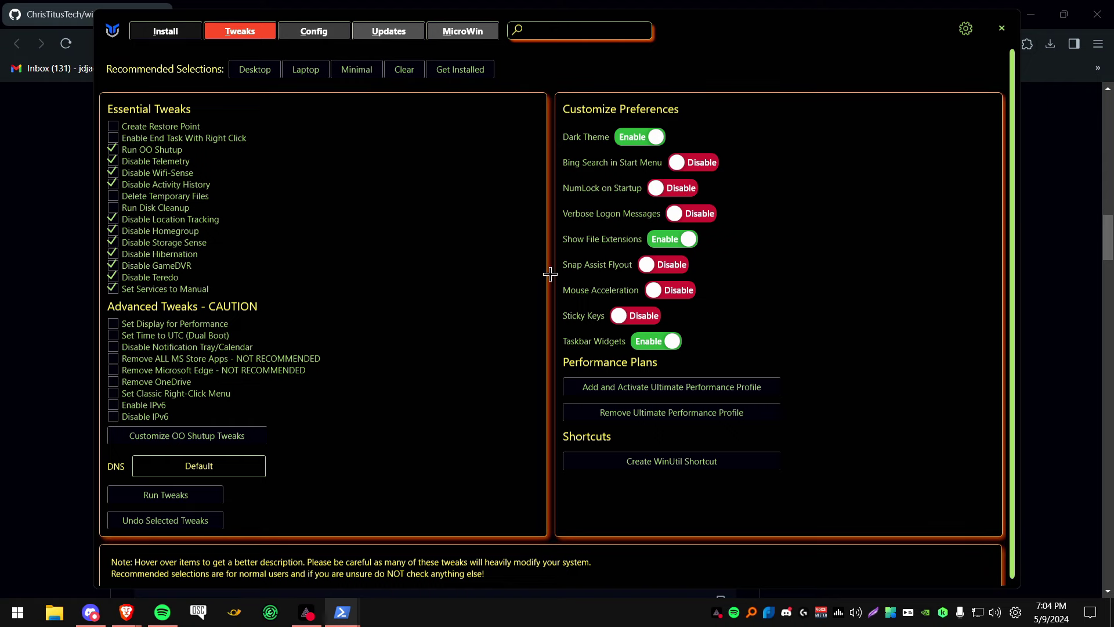
pyautogui.moveTo(579, 214)
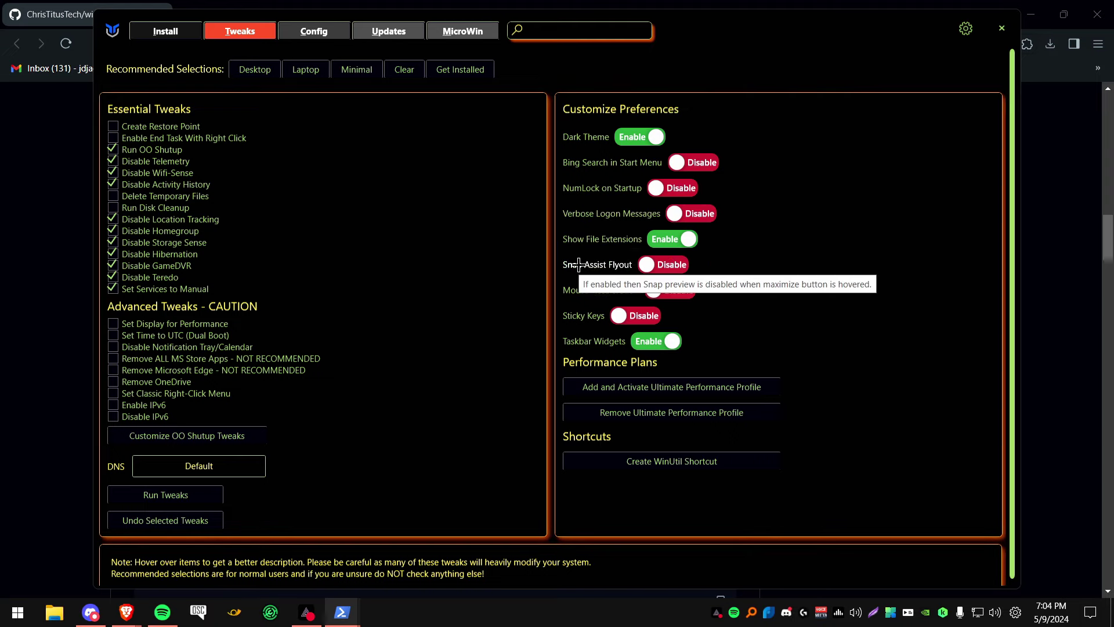
pyautogui.moveTo(578, 294)
pyautogui.moveTo(579, 316)
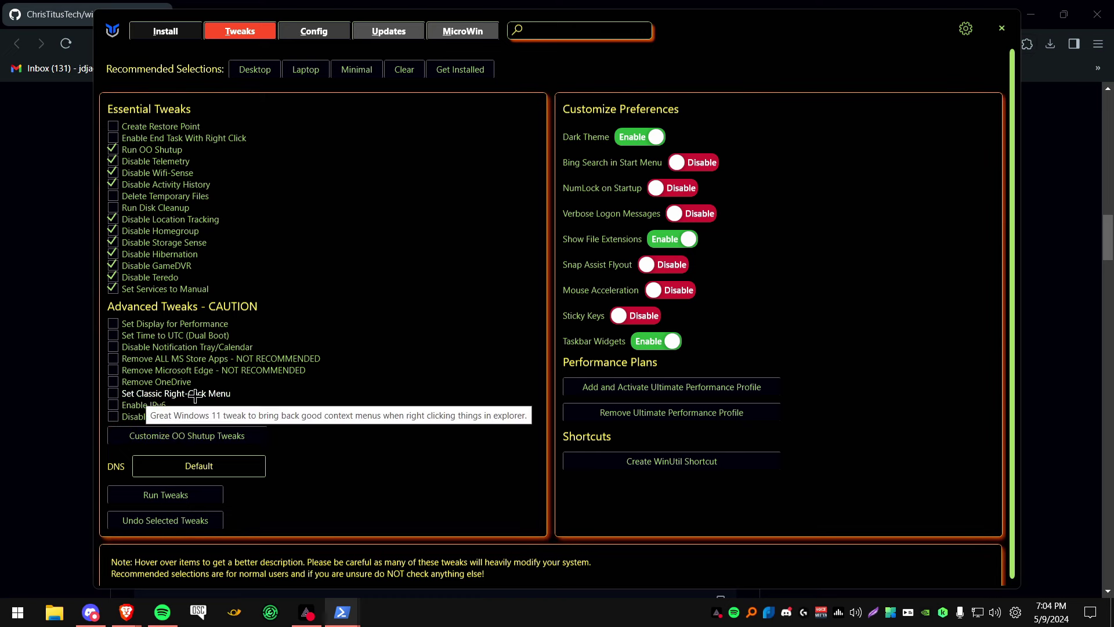
# Minimize the browser and reposition the WinUtil window on screen.
pyautogui.click(1042, 7)
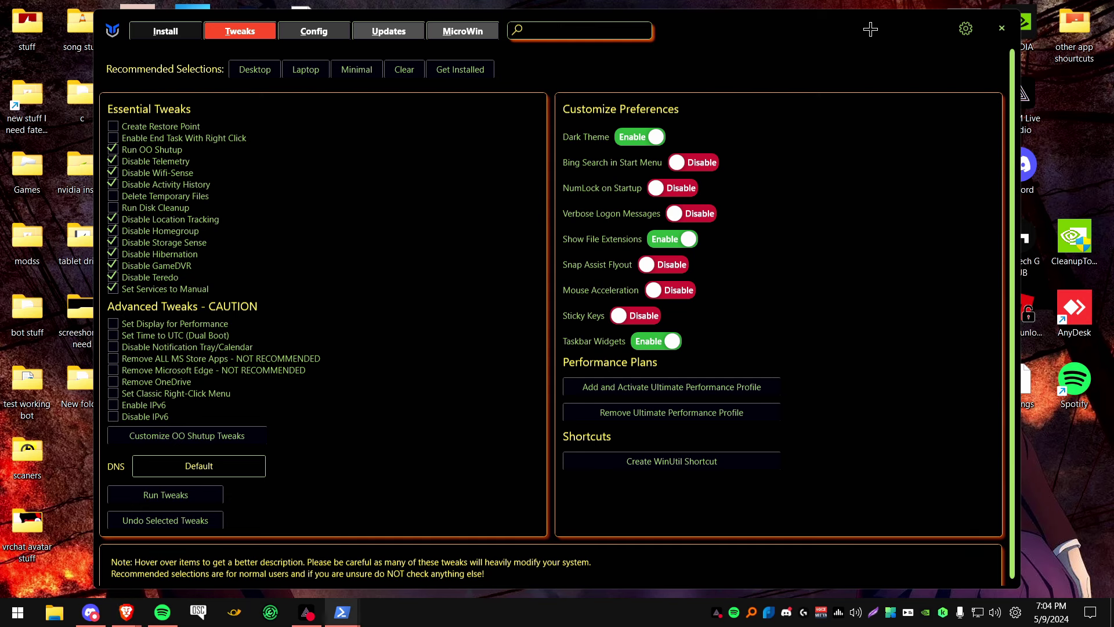
pyautogui.moveTo(782, 32); pyautogui.dragTo(752, 97)
pyautogui.rightClick(318, 27)
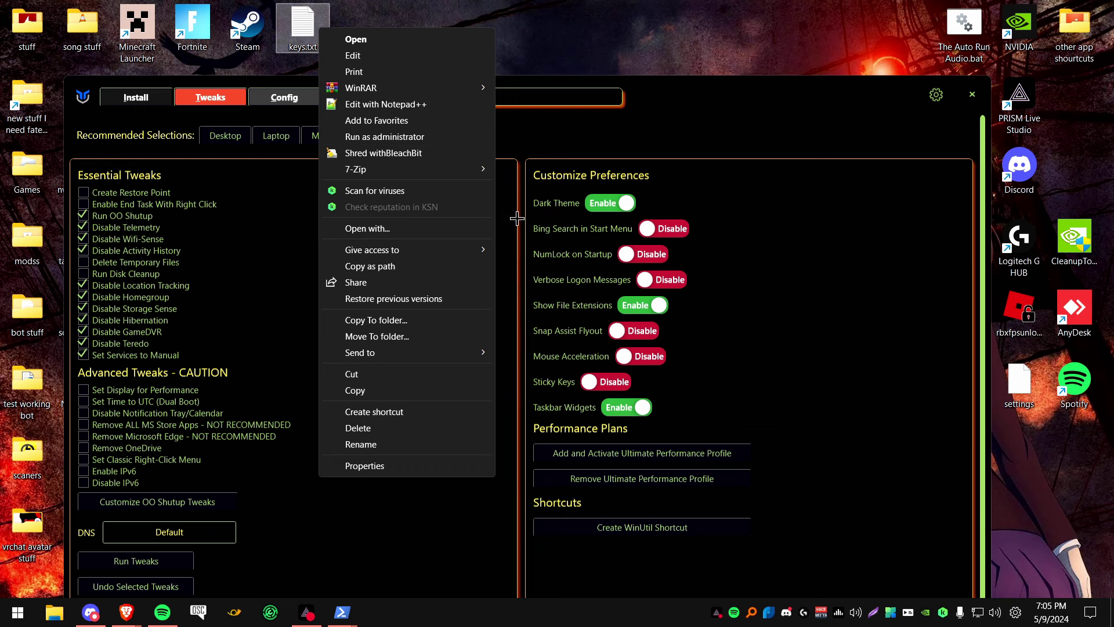
pyautogui.moveTo(669, 86); pyautogui.dragTo(679, 26)
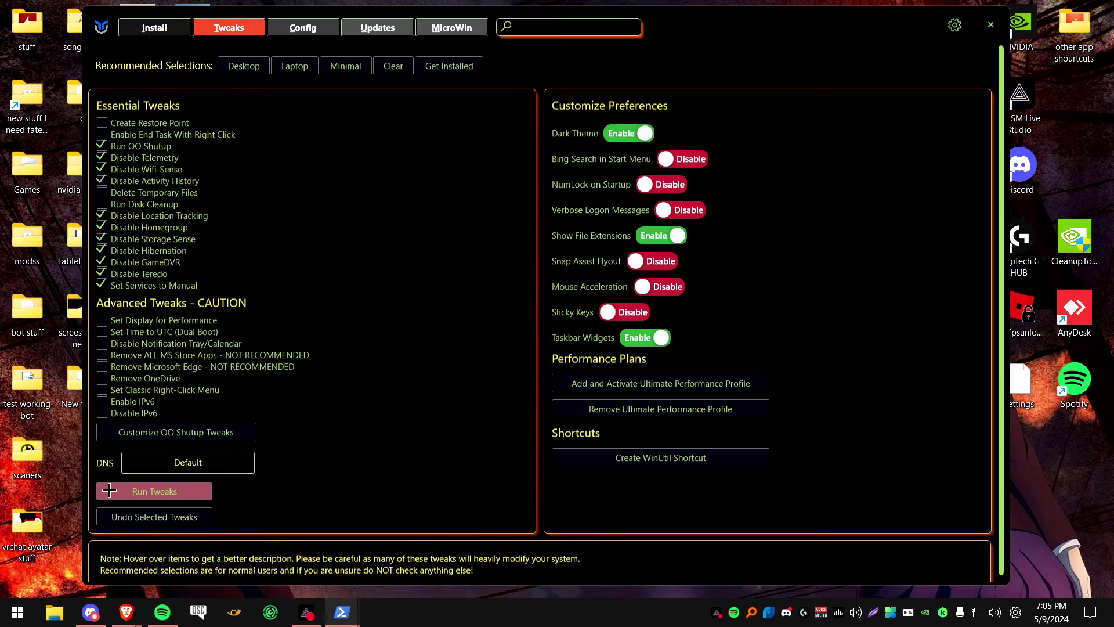
# Run the selected tweaks, watch the PowerShell console reach Tweaks are Finished, then close it.
pyautogui.click(151, 492)
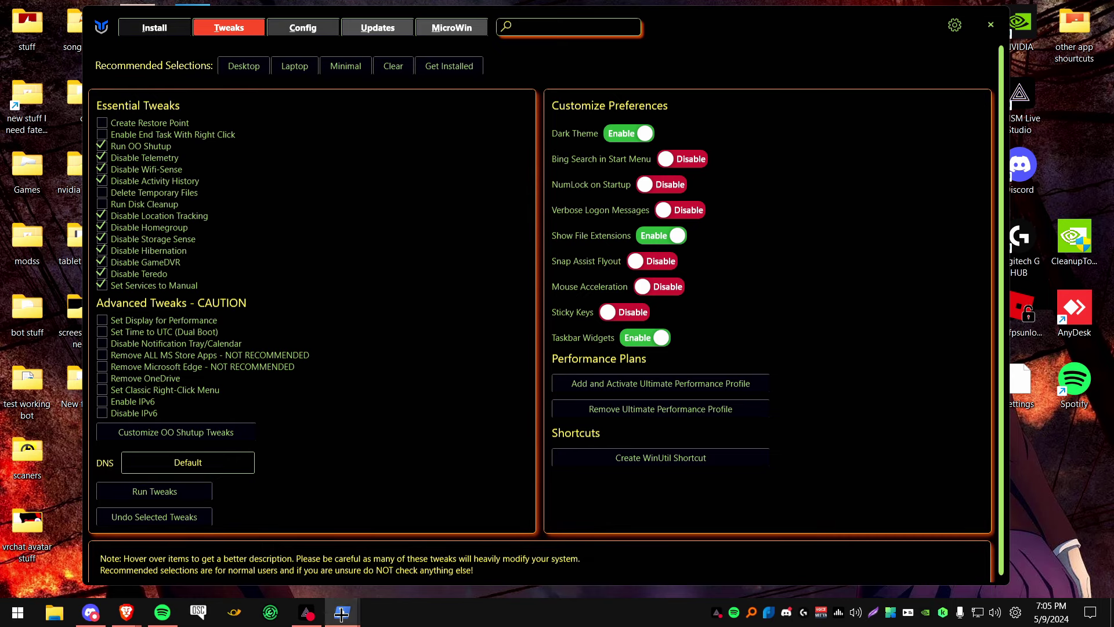
pyautogui.moveTo(342, 610)
pyautogui.click(324, 548)
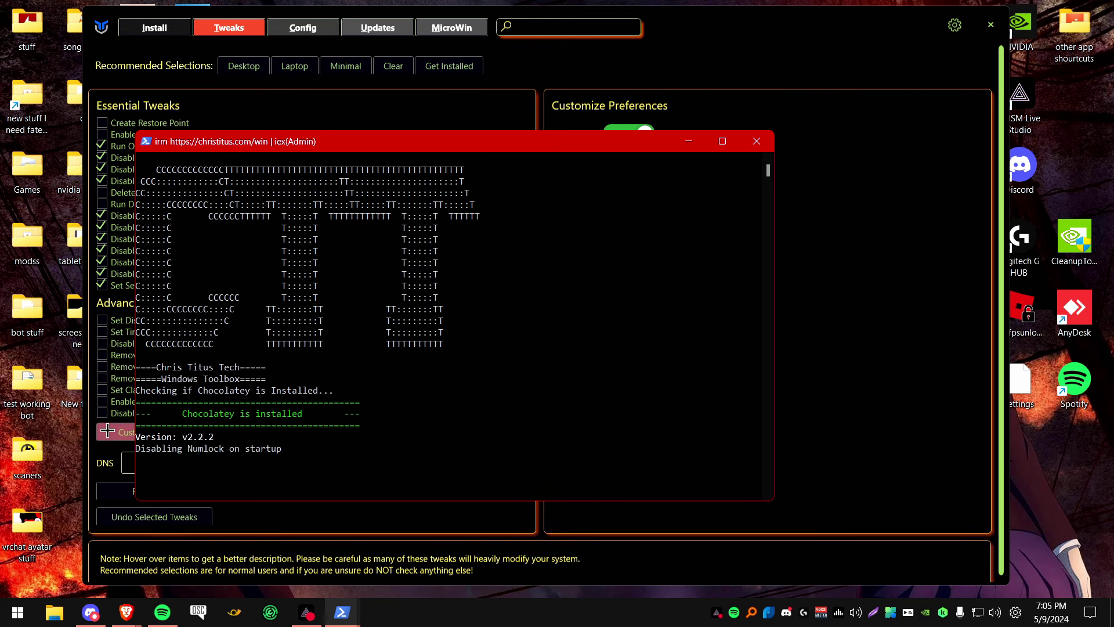
pyautogui.click(121, 496)
pyautogui.moveTo(342, 611)
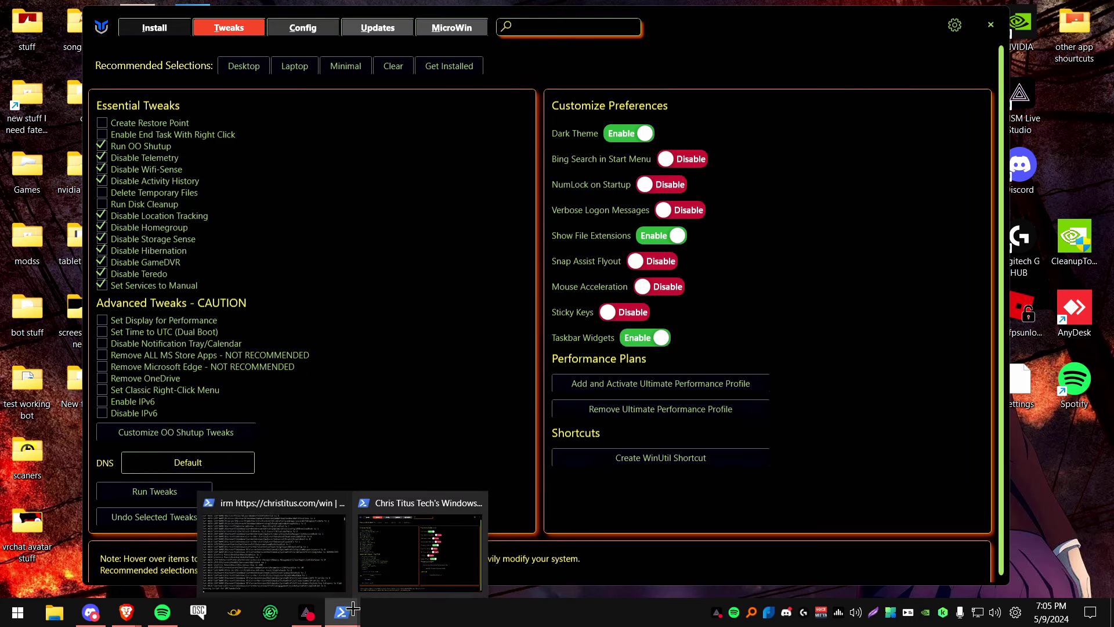
pyautogui.click(273, 545)
pyautogui.moveTo(317, 145); pyautogui.dragTo(448, 119)
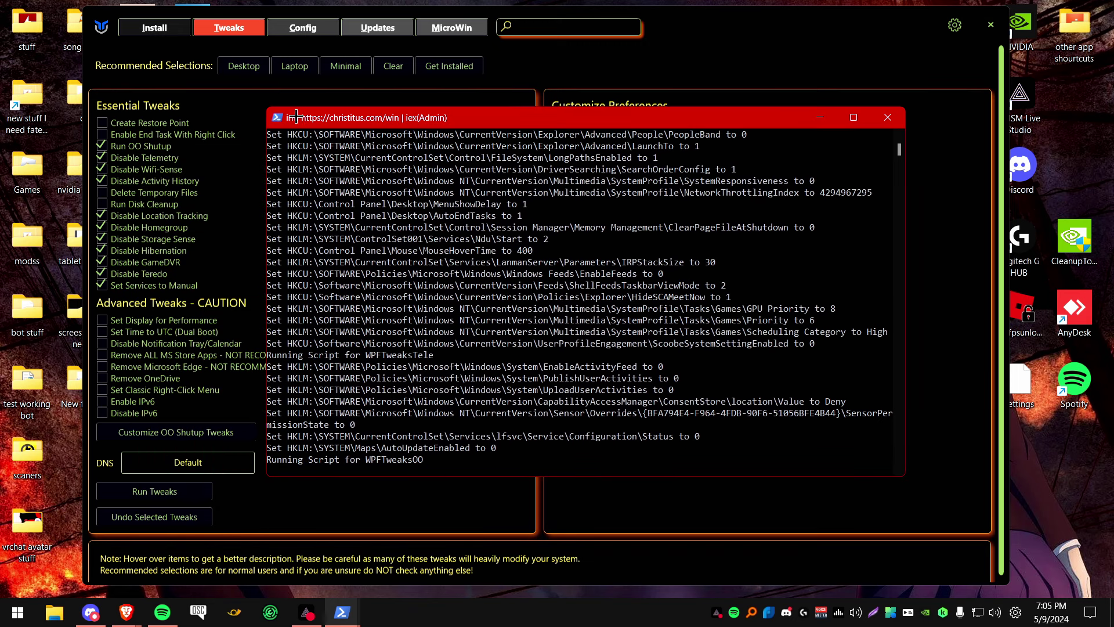
pyautogui.moveTo(266, 105); pyautogui.dragTo(48, 61)
pyautogui.scroll(-2, 286, 273)
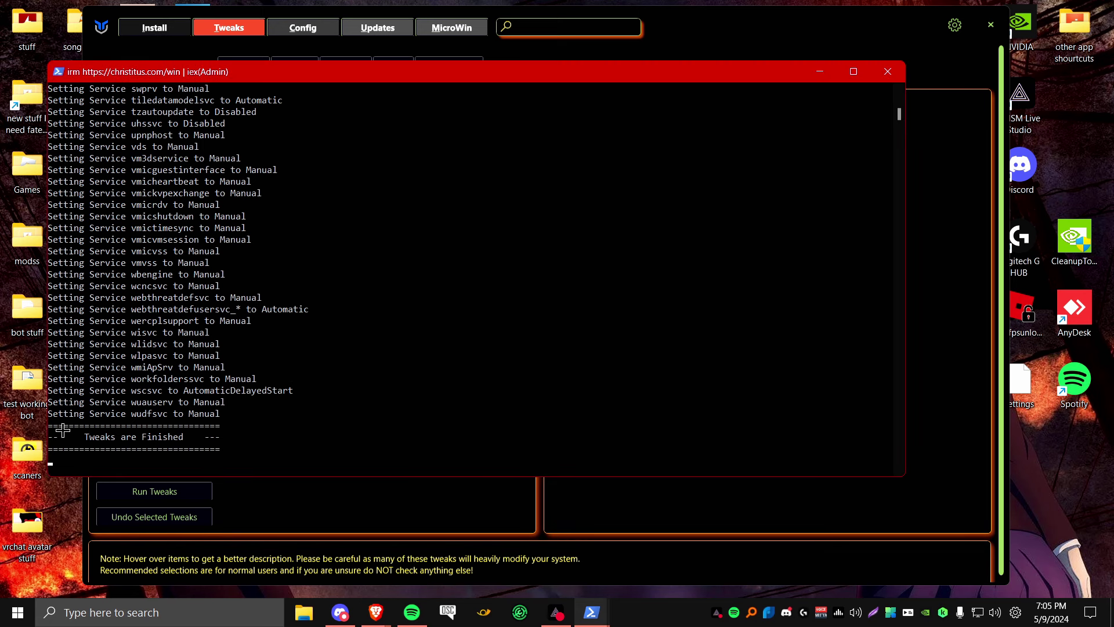
pyautogui.click(887, 71)
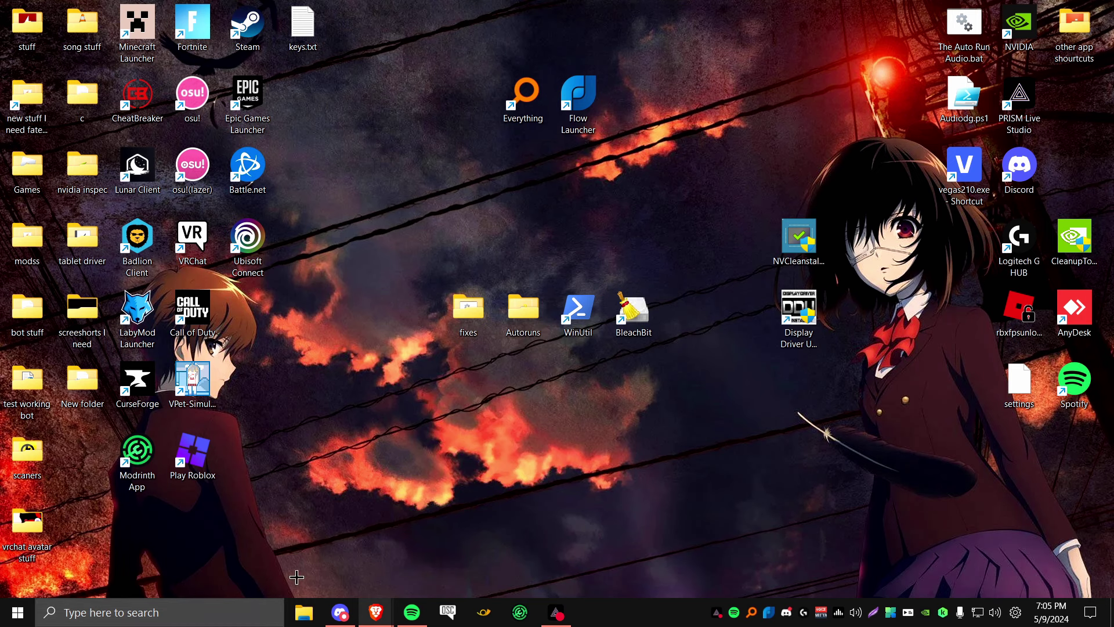
# Set taskbar Search to Hide in Taskbar settings, close Settings, and check the Start menu.
pyautogui.rightClick(620, 618)
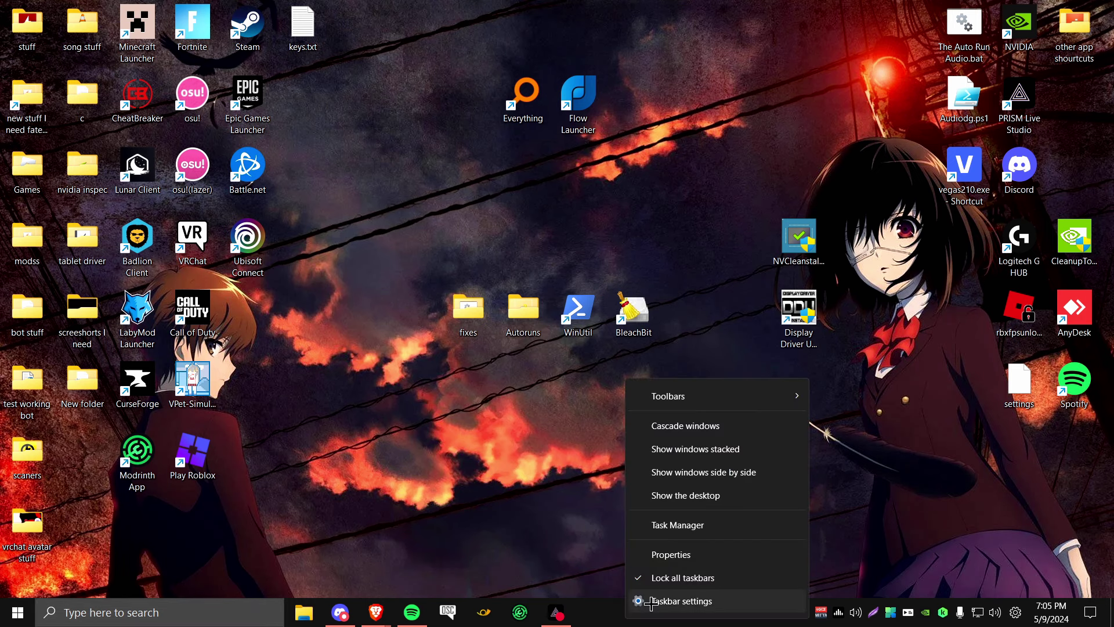
pyautogui.click(679, 598)
pyautogui.rightClick(640, 614)
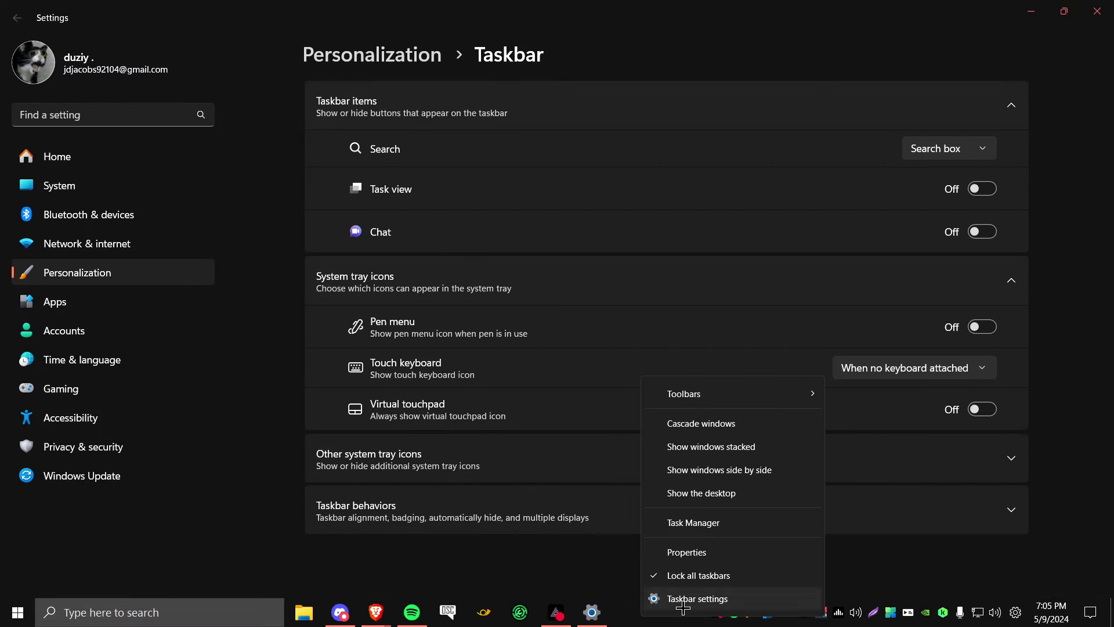
pyautogui.press('super')
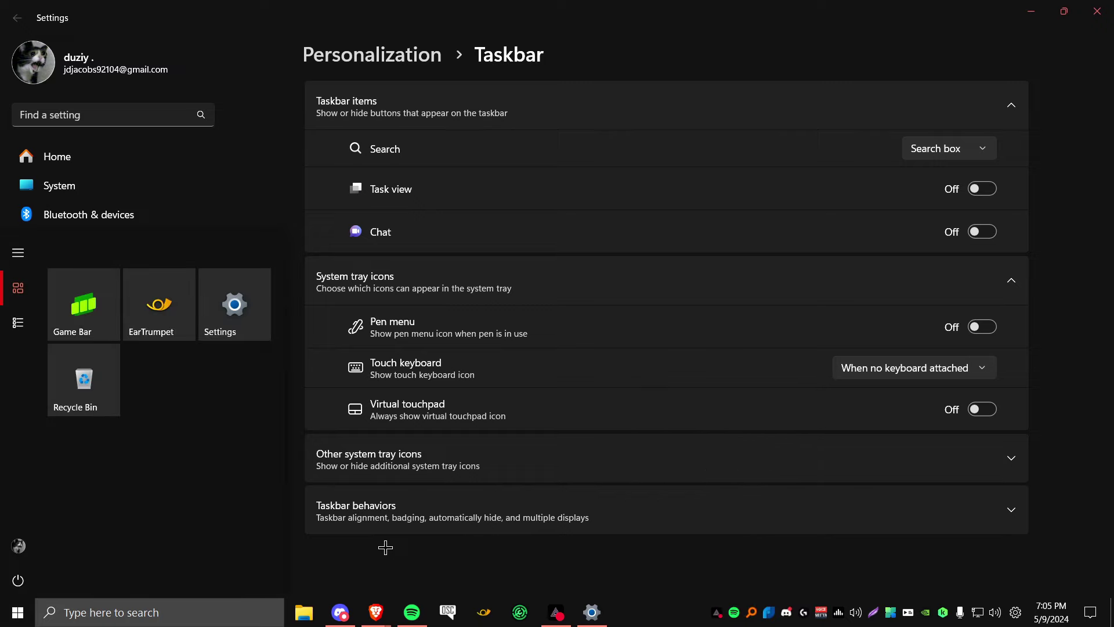
pyautogui.write('task')
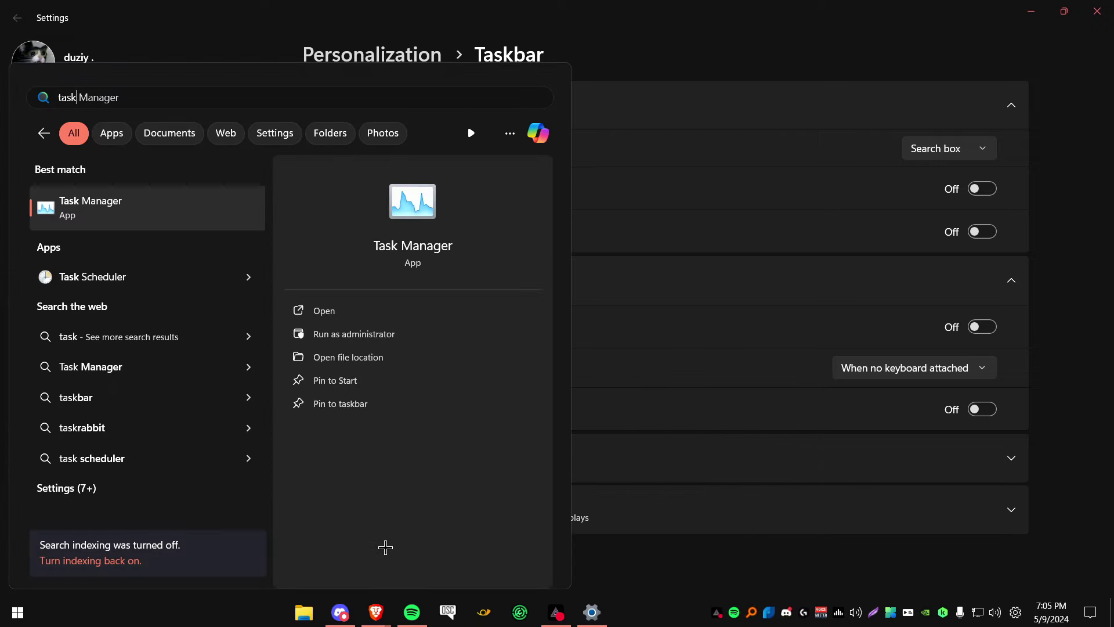
pyautogui.write('bar')
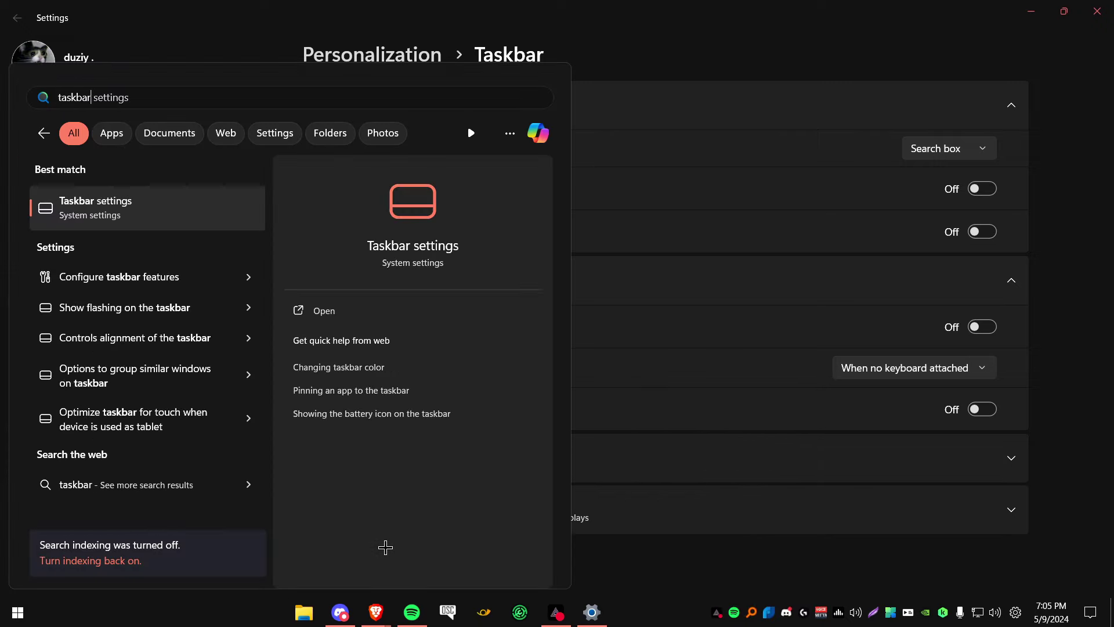
pyautogui.click(137, 206)
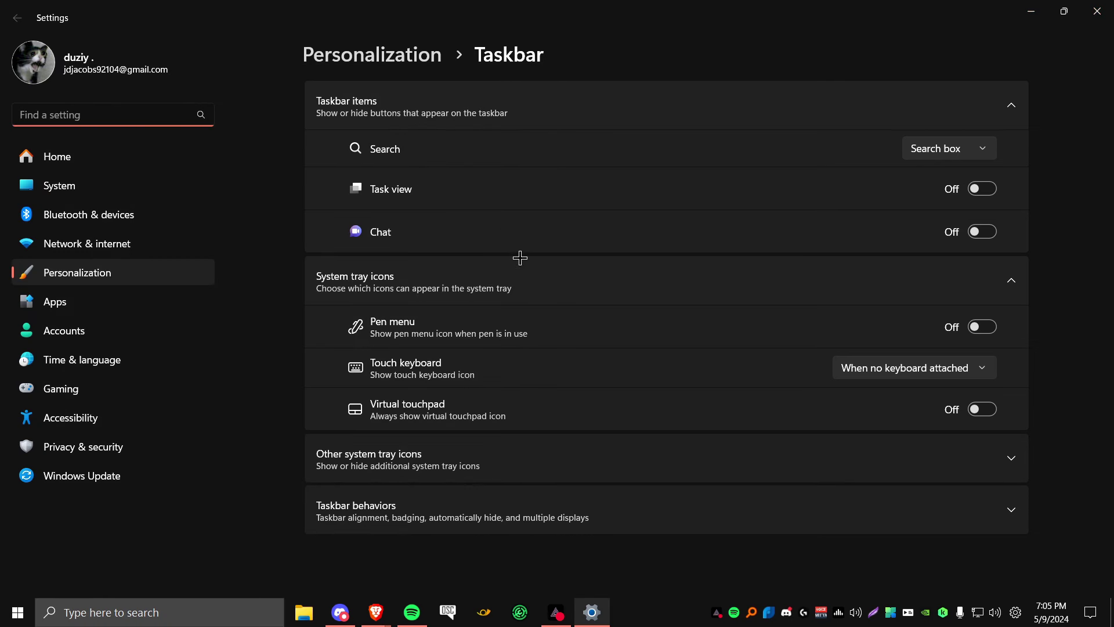
pyautogui.click(948, 149)
pyautogui.click(942, 73)
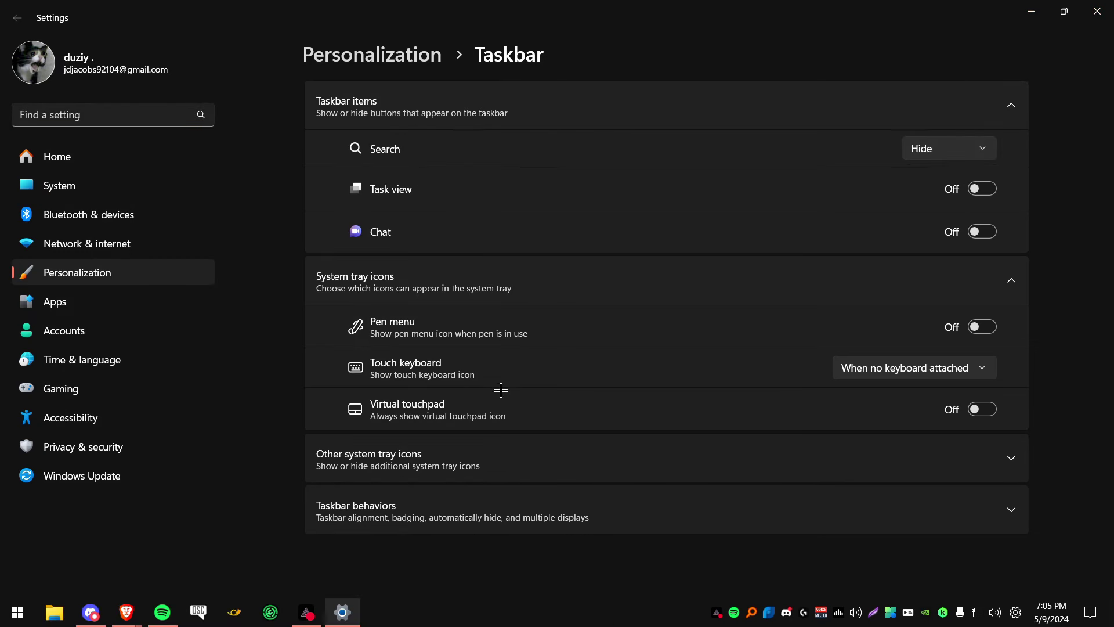
pyautogui.click(1096, 11)
pyautogui.press('super')
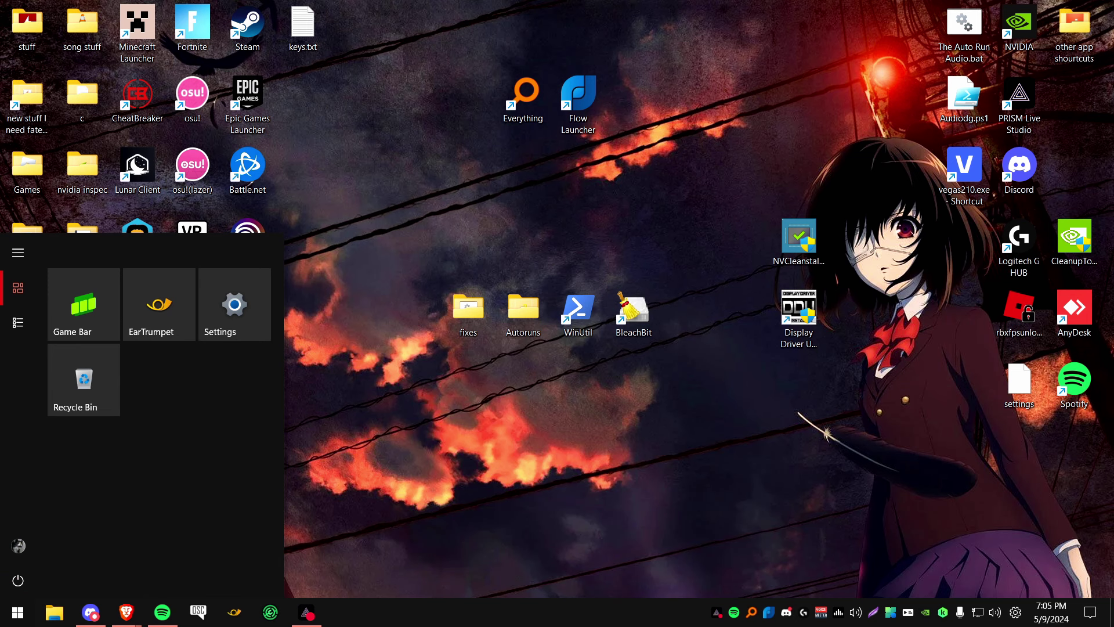
pyautogui.press('super')
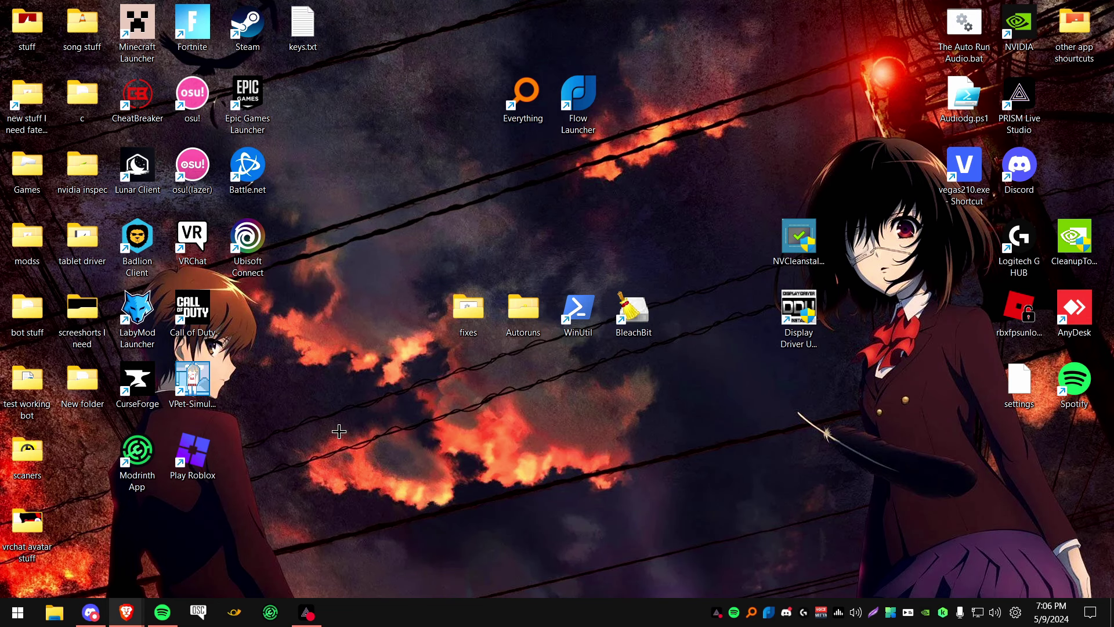
# Run temp clean.bat from the fixes folder as administrator until files are cleared, then show the desktop.
pyautogui.doubleClick(467, 307)
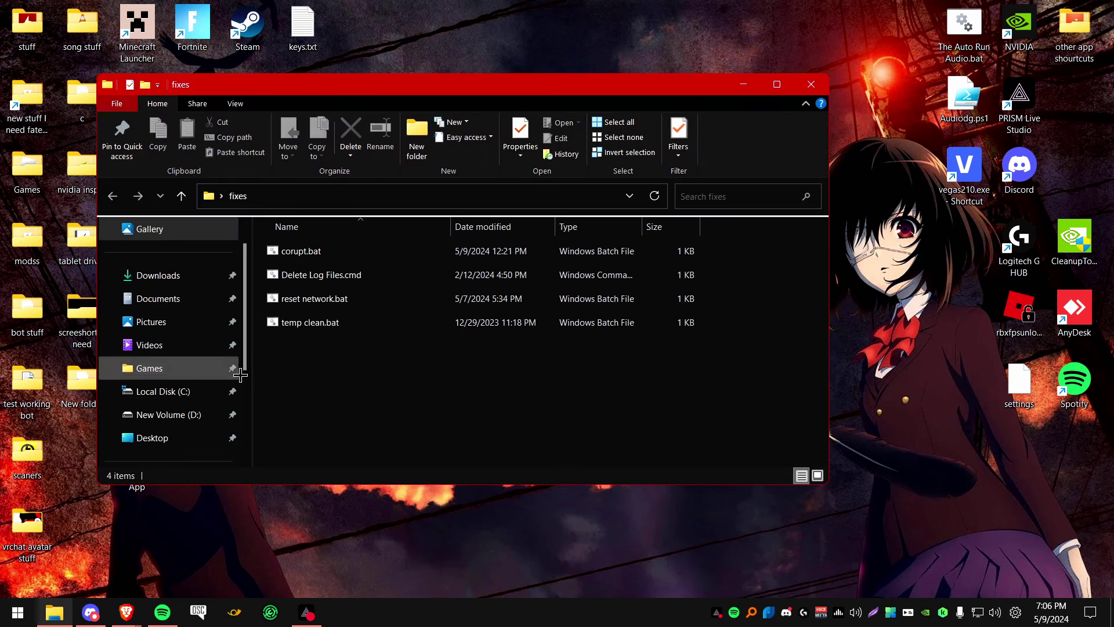
pyautogui.rightClick(306, 322)
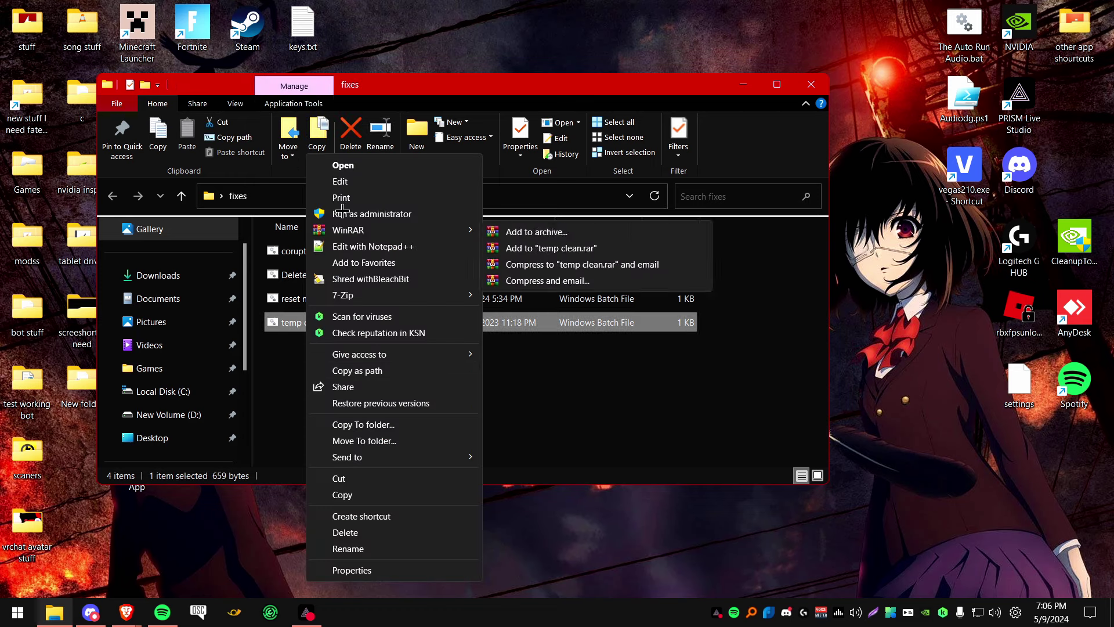
pyautogui.click(268, 361)
pyautogui.rightClick(308, 322)
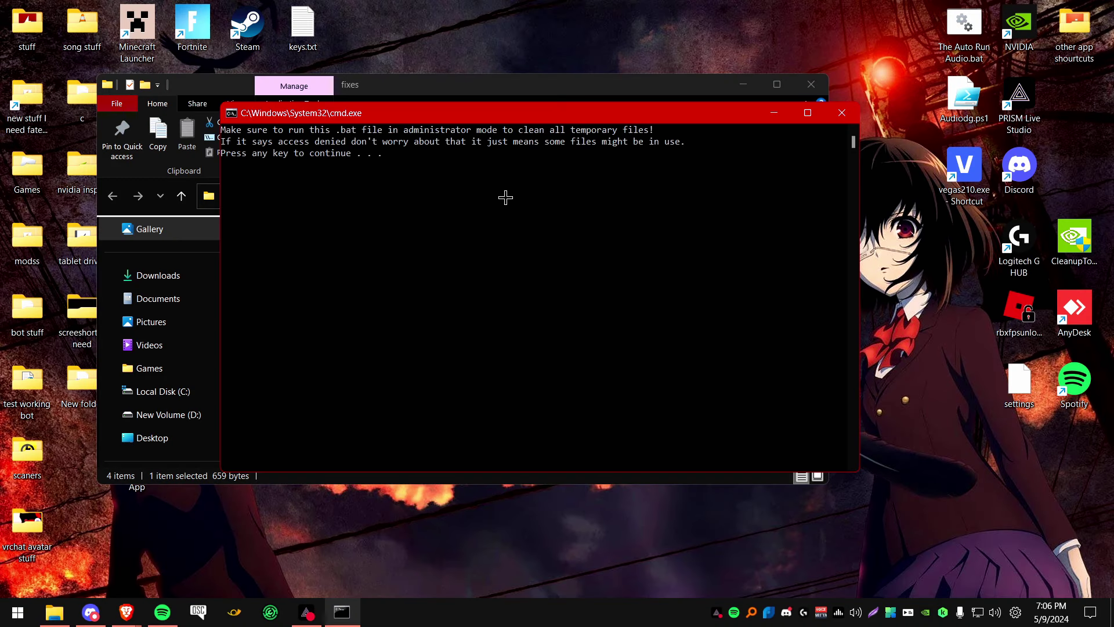
pyautogui.press('Return')
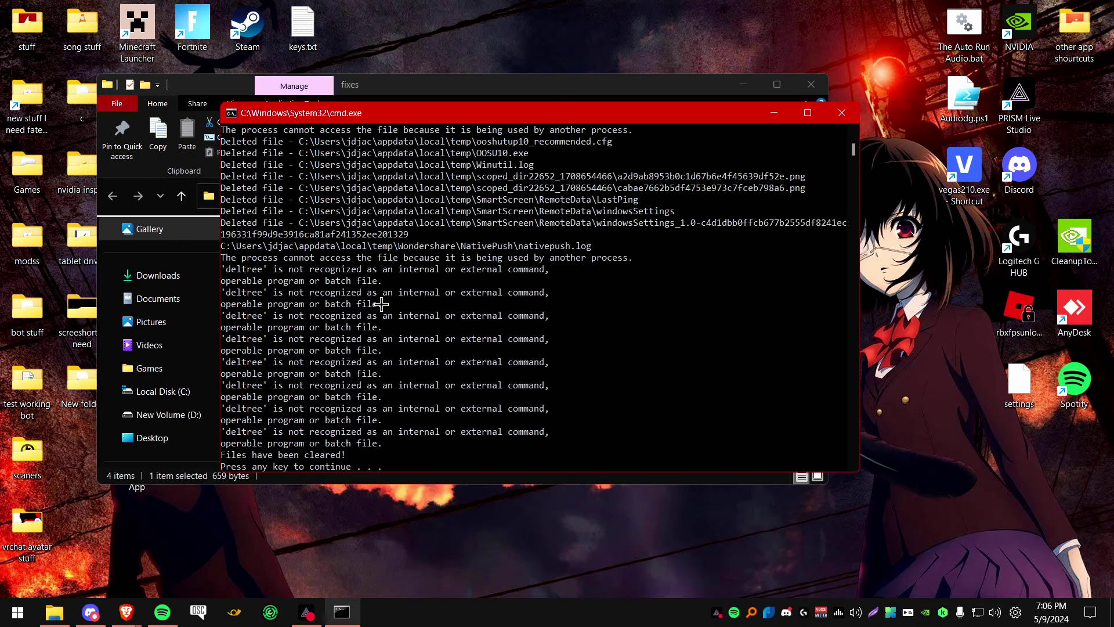
pyautogui.press('Return')
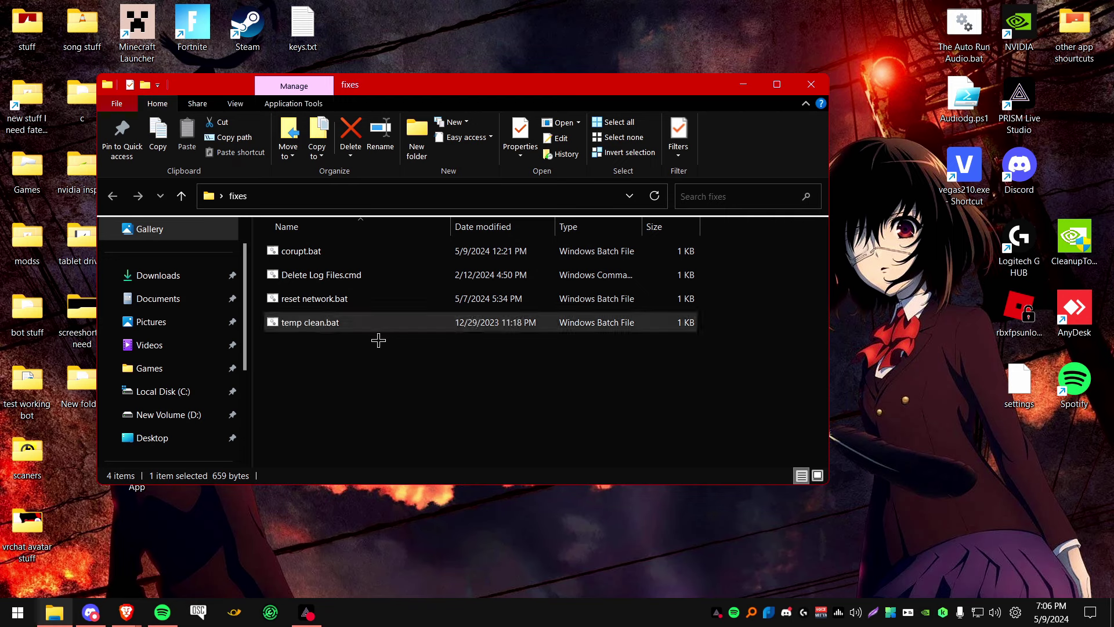
pyautogui.click(366, 412)
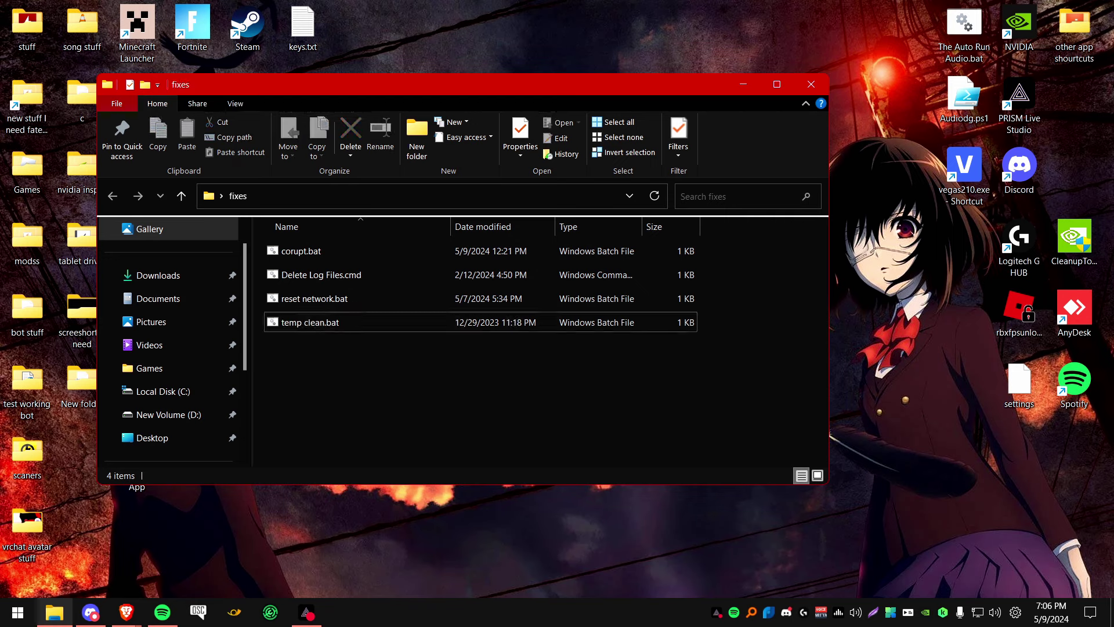
pyautogui.press('super')
pyautogui.press('super+d')
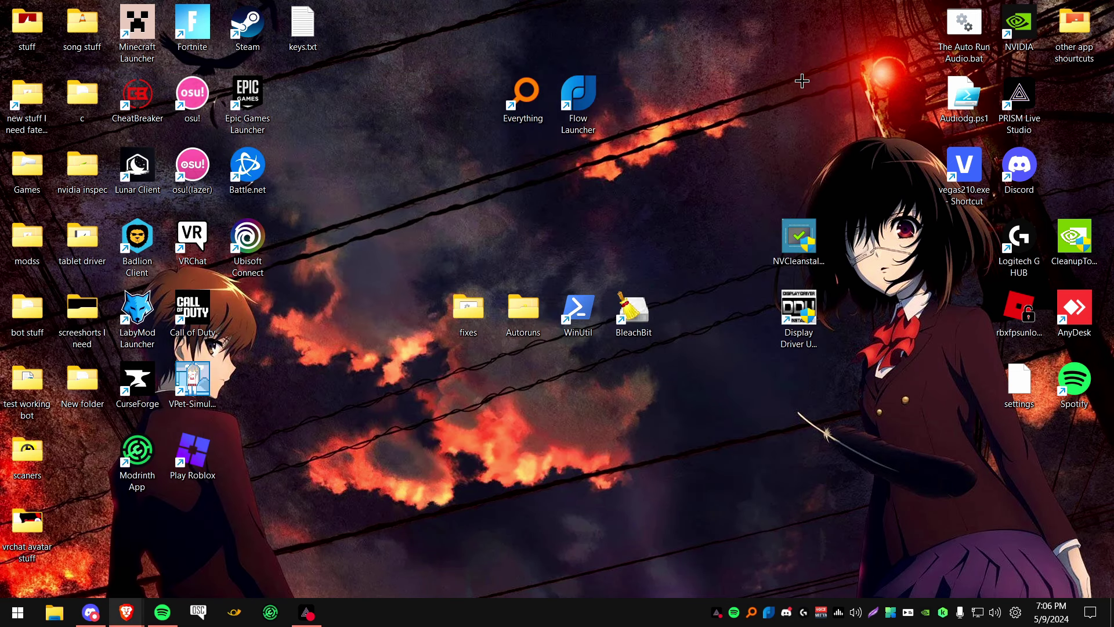
# Open the Temporary files breakdown from the Delete temporary files setting.
pyautogui.press('super')
pyautogui.press('super')
pyautogui.press('super')
pyautogui.write('temp')
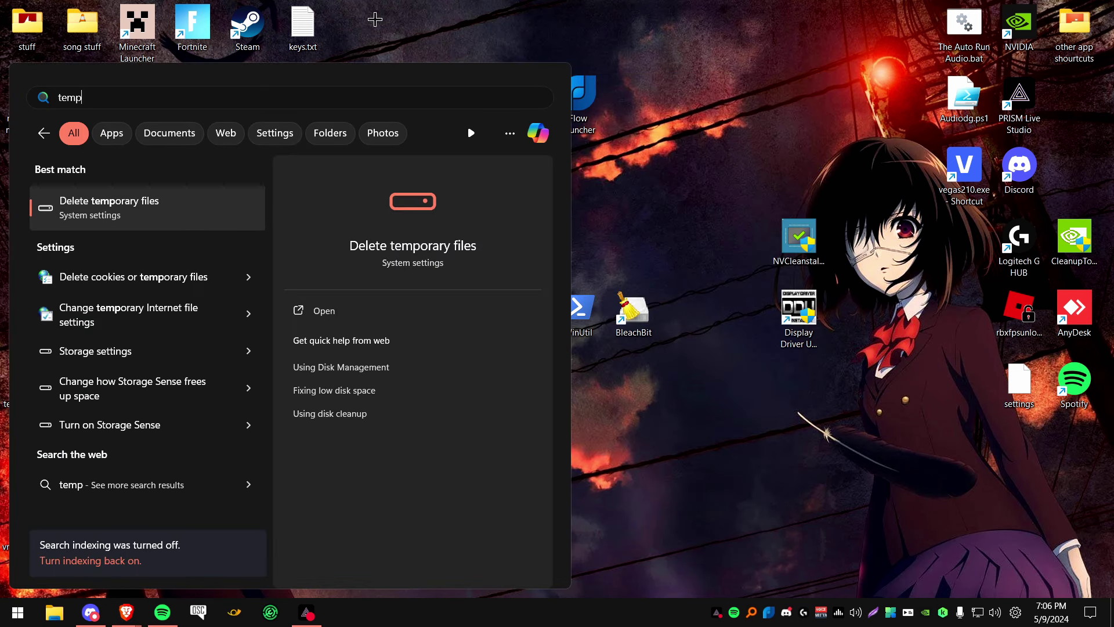
pyautogui.click(84, 200)
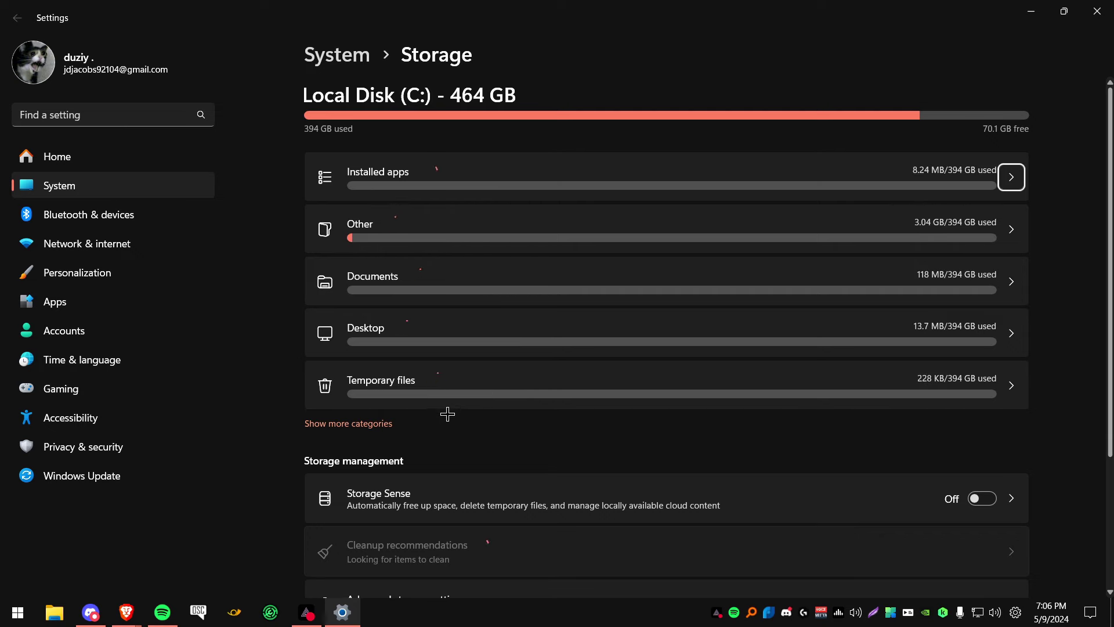
pyautogui.click(434, 399)
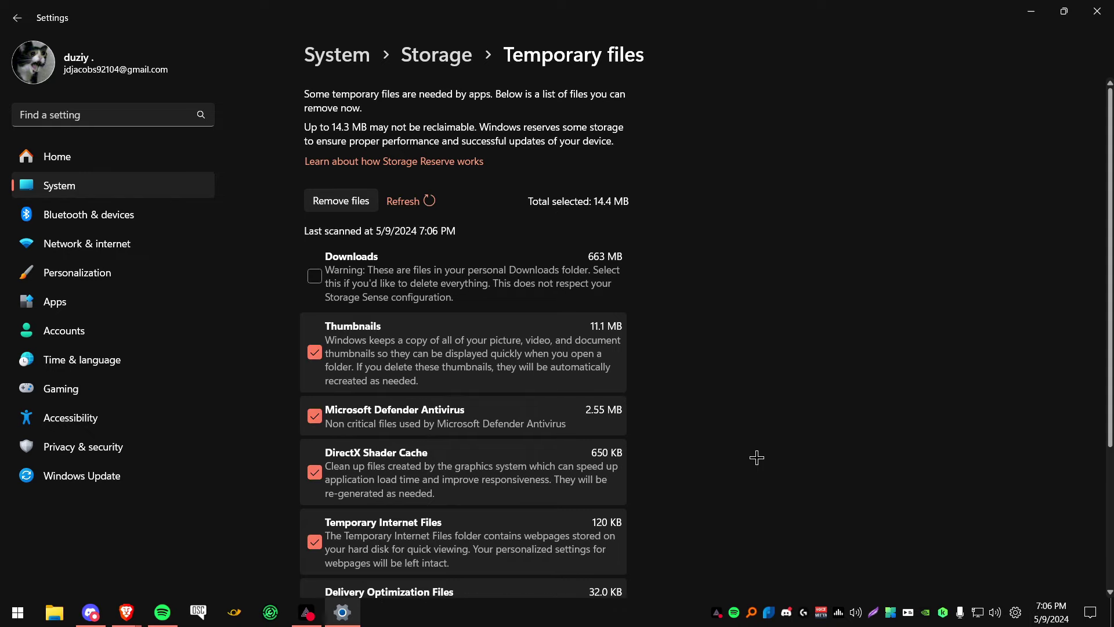
pyautogui.scroll(-3, 757, 457)
pyautogui.scroll(3, 709, 444)
# Review the Downloads folder, then remove the 14.4 MB of selected temporary files and close Settings.
pyautogui.click(54, 612)
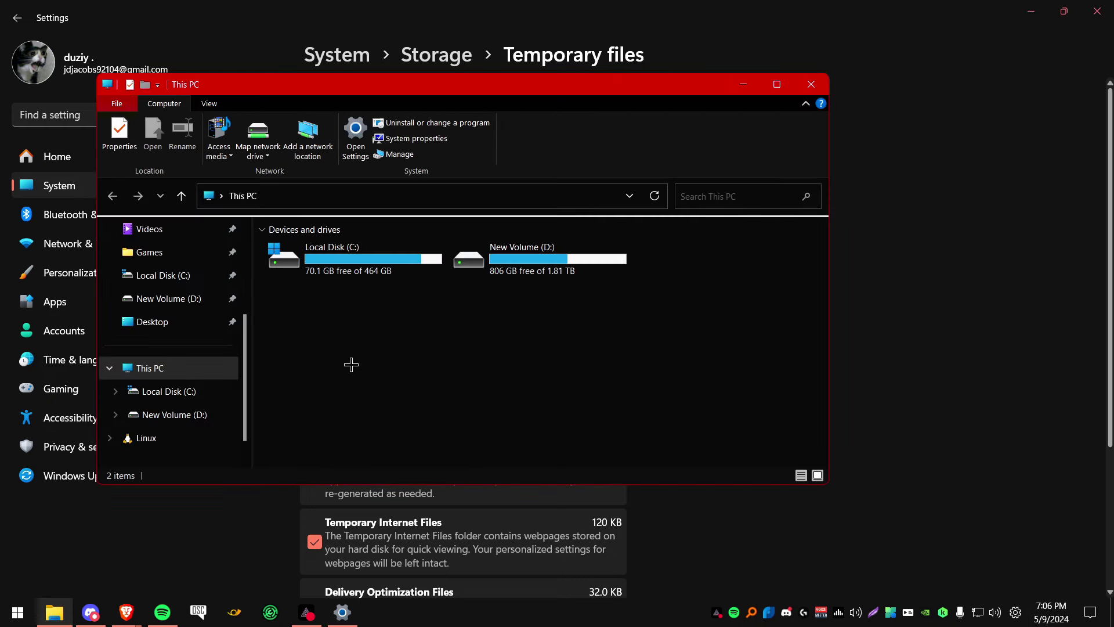
pyautogui.scroll(3, 181, 356)
pyautogui.click(157, 303)
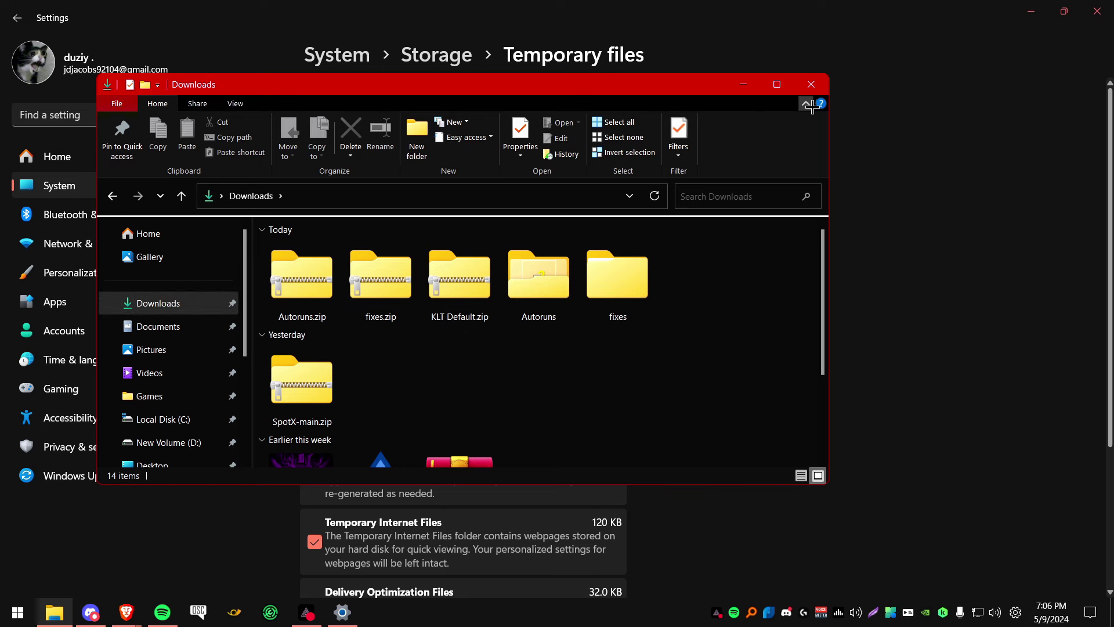
pyautogui.click(811, 85)
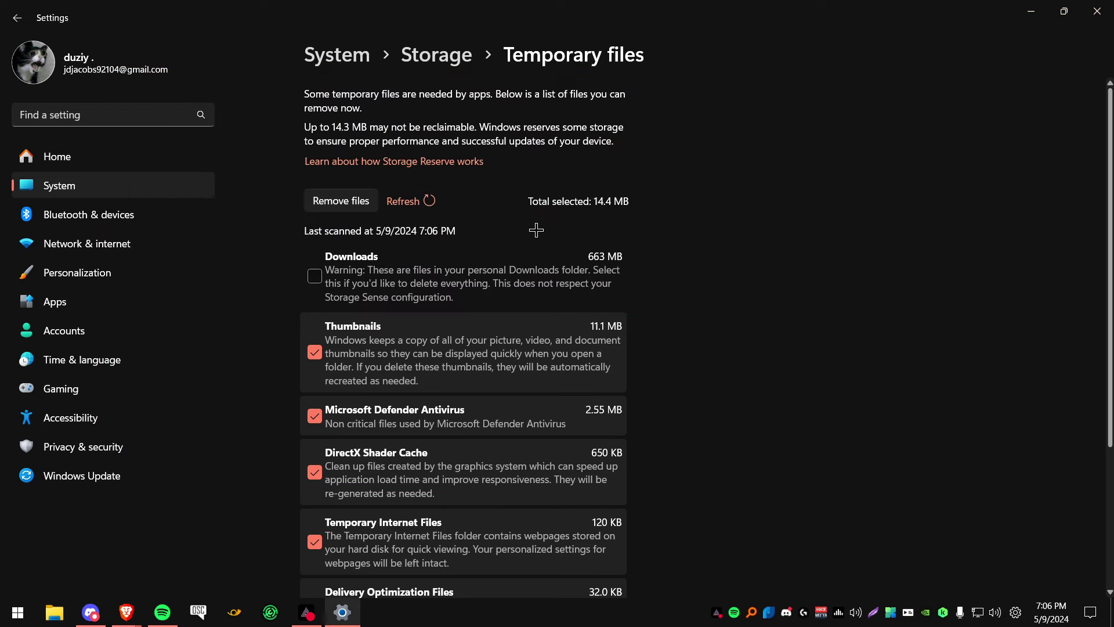
pyautogui.click(326, 203)
pyautogui.click(467, 342)
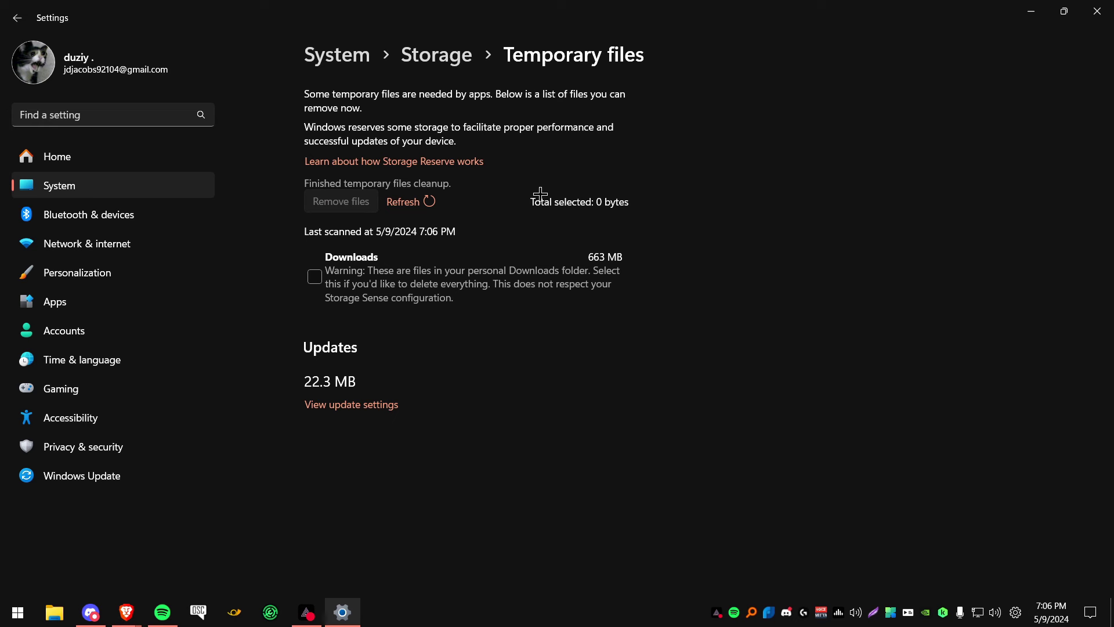
pyautogui.click(1096, 12)
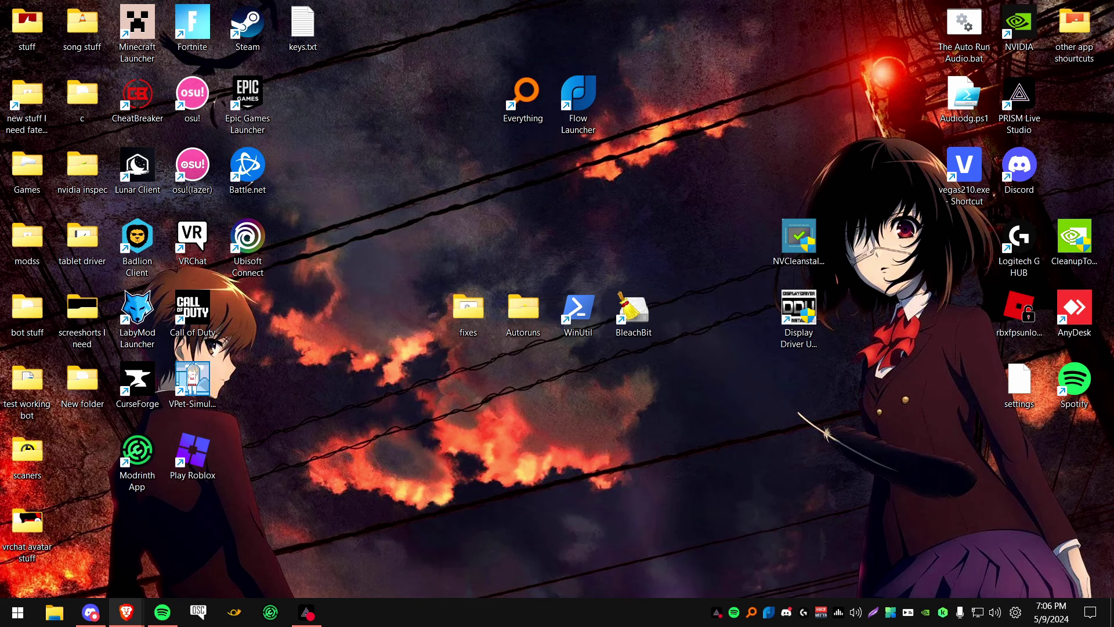
# Open the Windows download on bleachbit.org/download, then close Brave.
pyautogui.hotkey('alt', 'Tab')
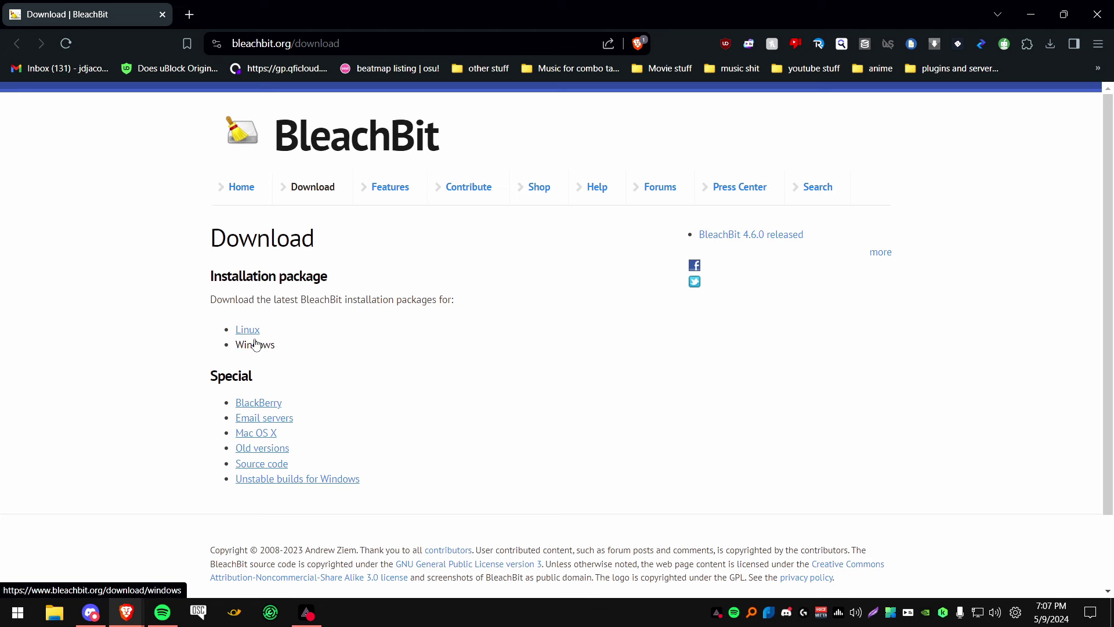
pyautogui.click(258, 345)
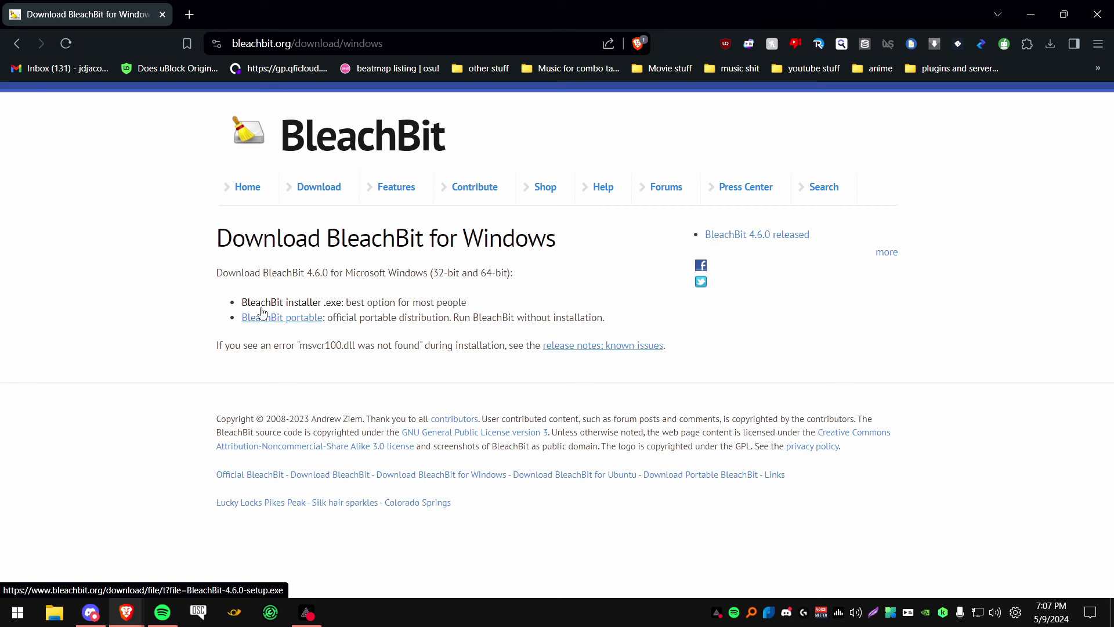
pyautogui.click(1097, 14)
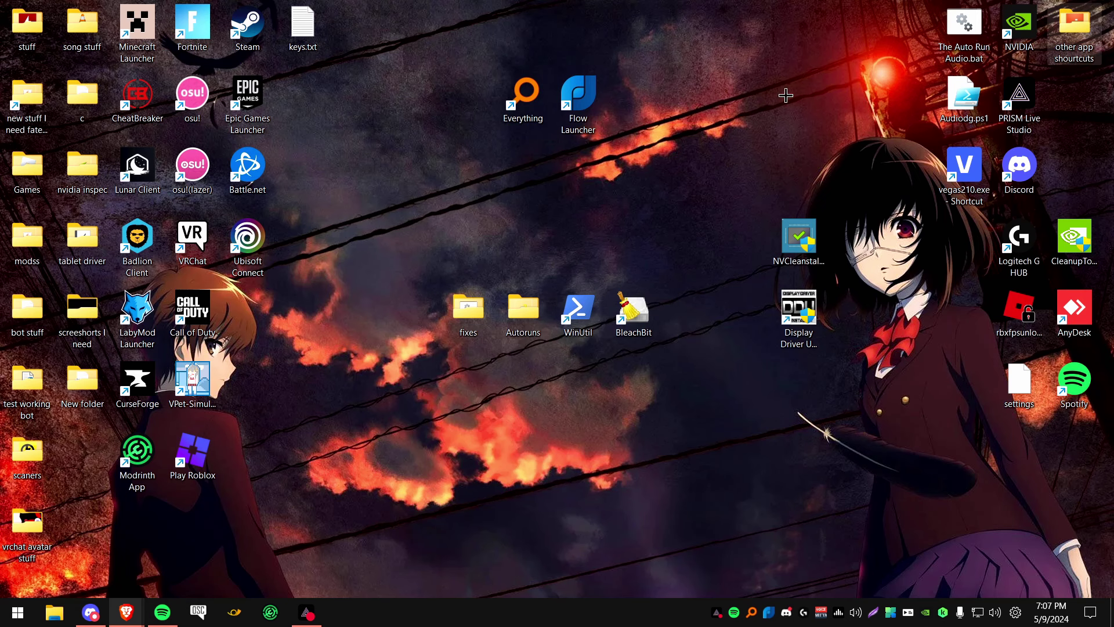
# Launch BleachBit and scroll through the checked cleaners from Brave down to WinRAR and back up.
pyautogui.doubleClick(653, 306)
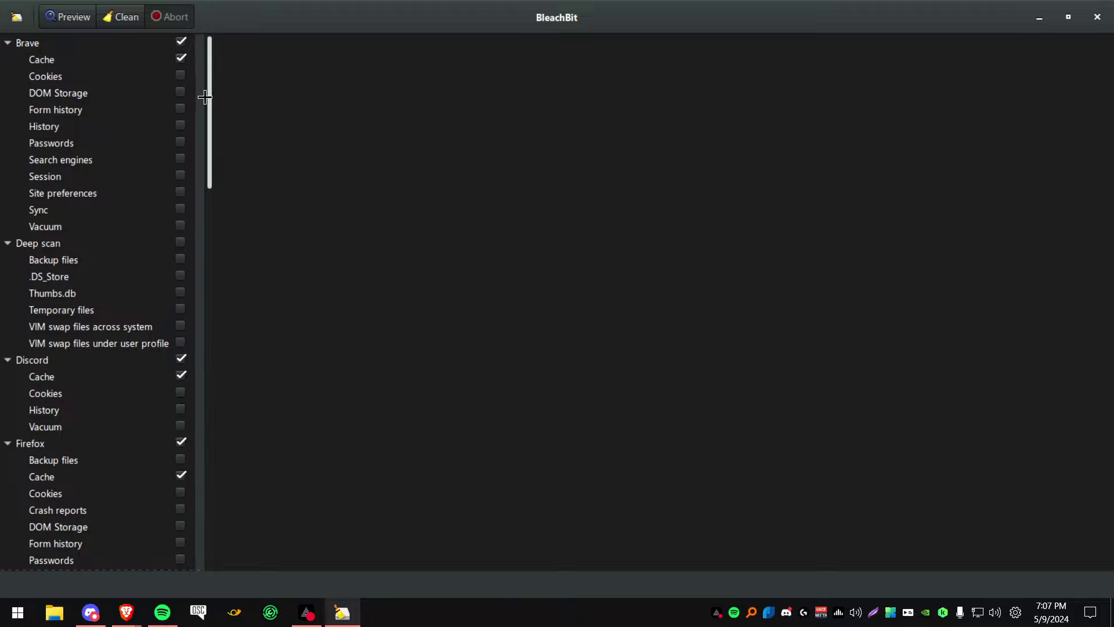
pyautogui.moveTo(206, 92); pyautogui.dragTo(214, 366)
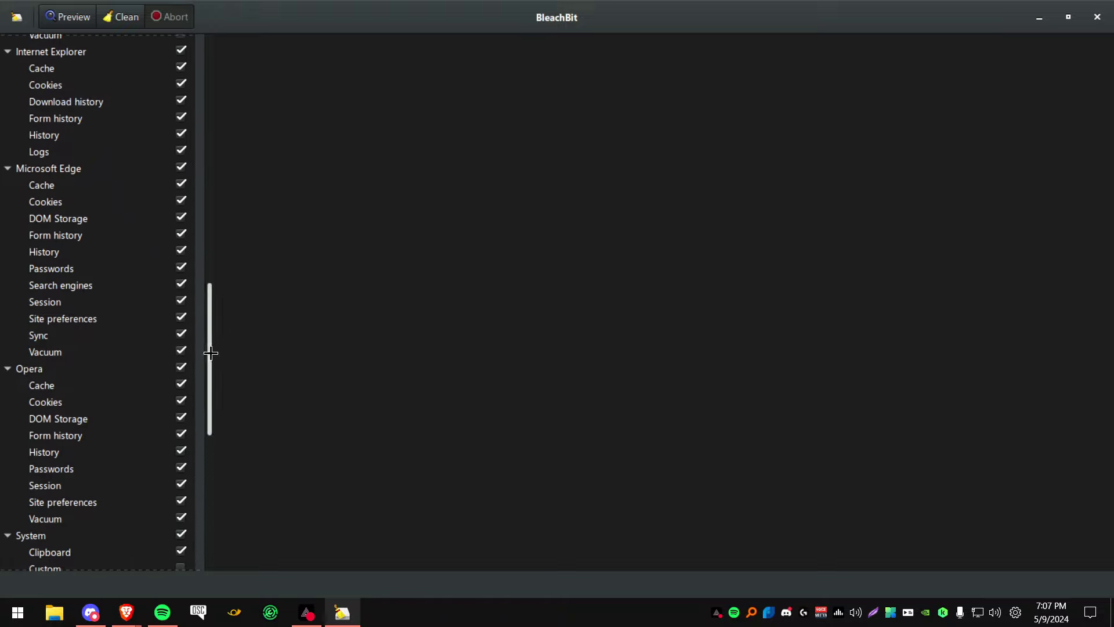
pyautogui.moveTo(211, 352); pyautogui.dragTo(224, 479)
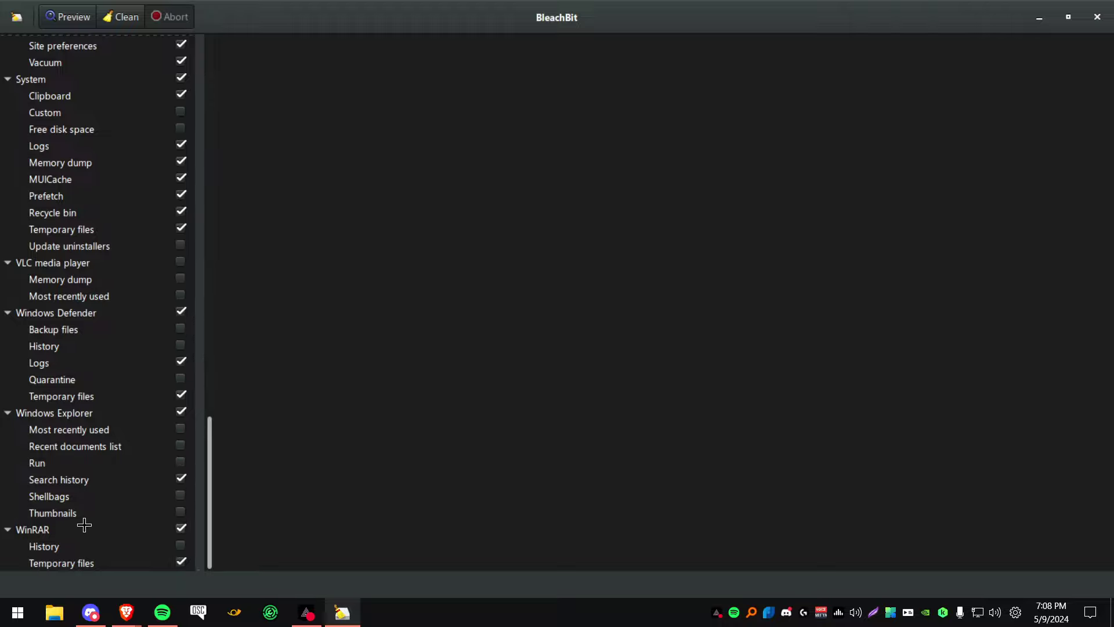
pyautogui.moveTo(216, 543); pyautogui.dragTo(190, 56)
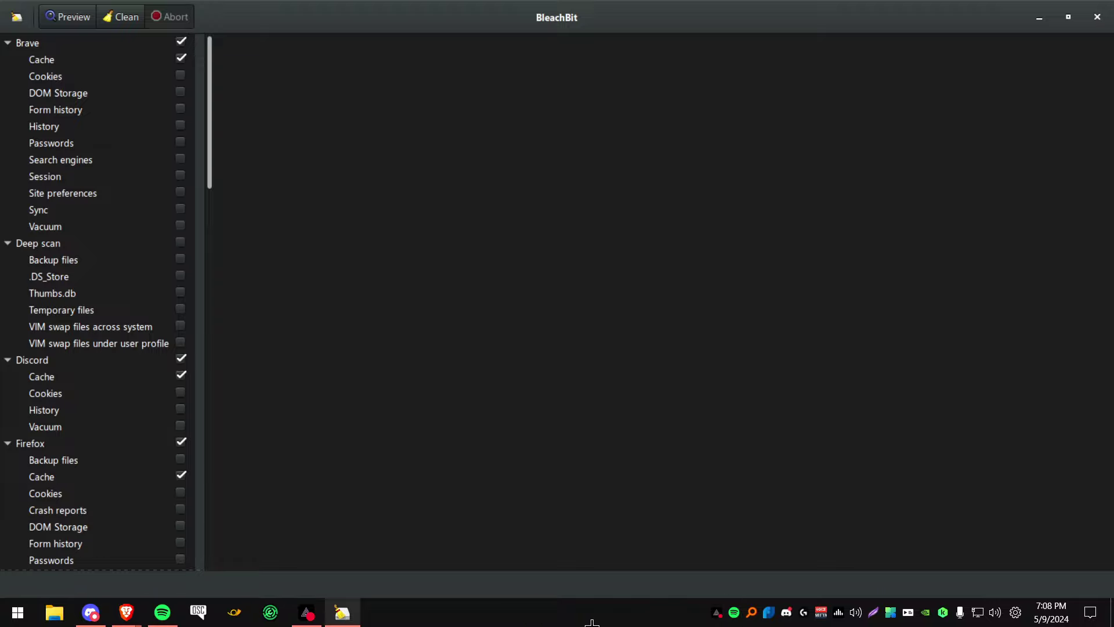
# Quit Discord from the tray, then run BleachBit's clean and confirm permanent deletion.
pyautogui.click(719, 613)
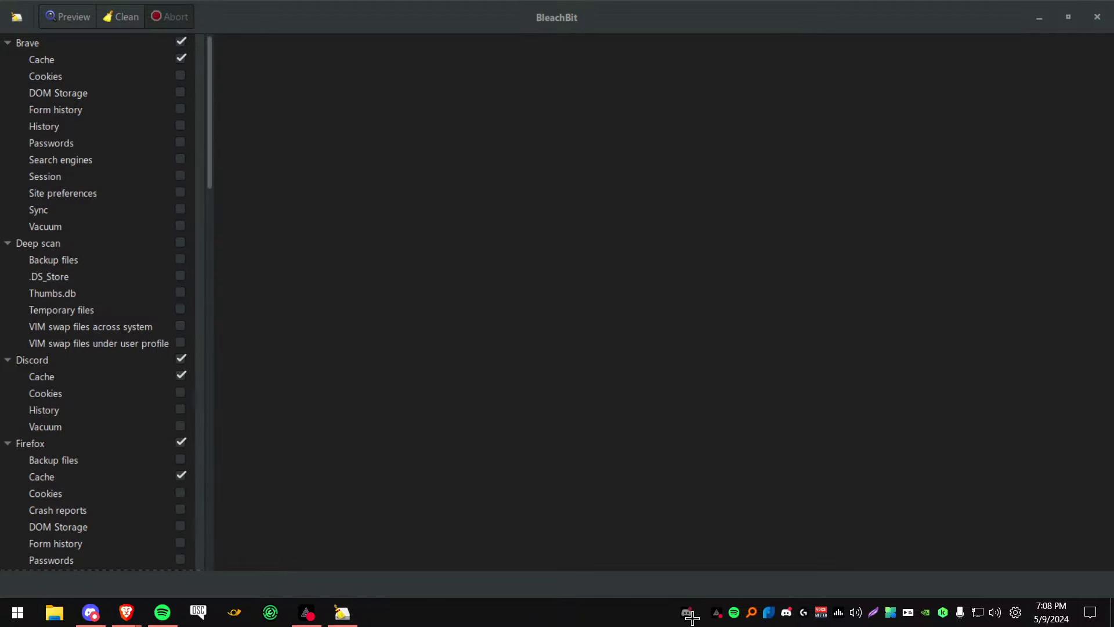
pyautogui.rightClick(719, 612)
pyautogui.click(765, 600)
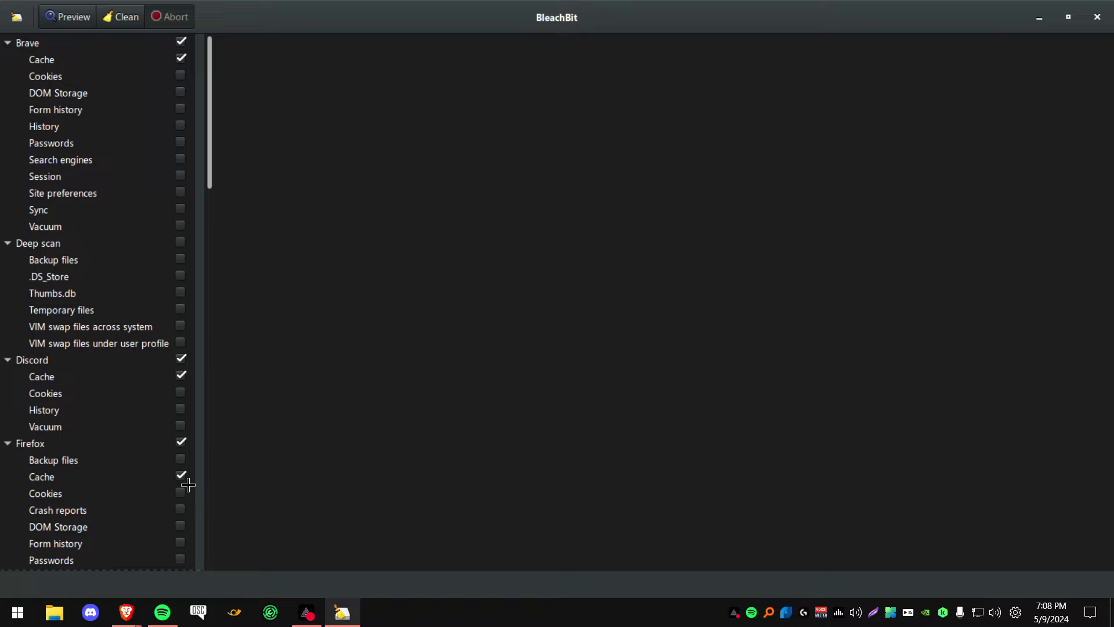
pyautogui.click(121, 16)
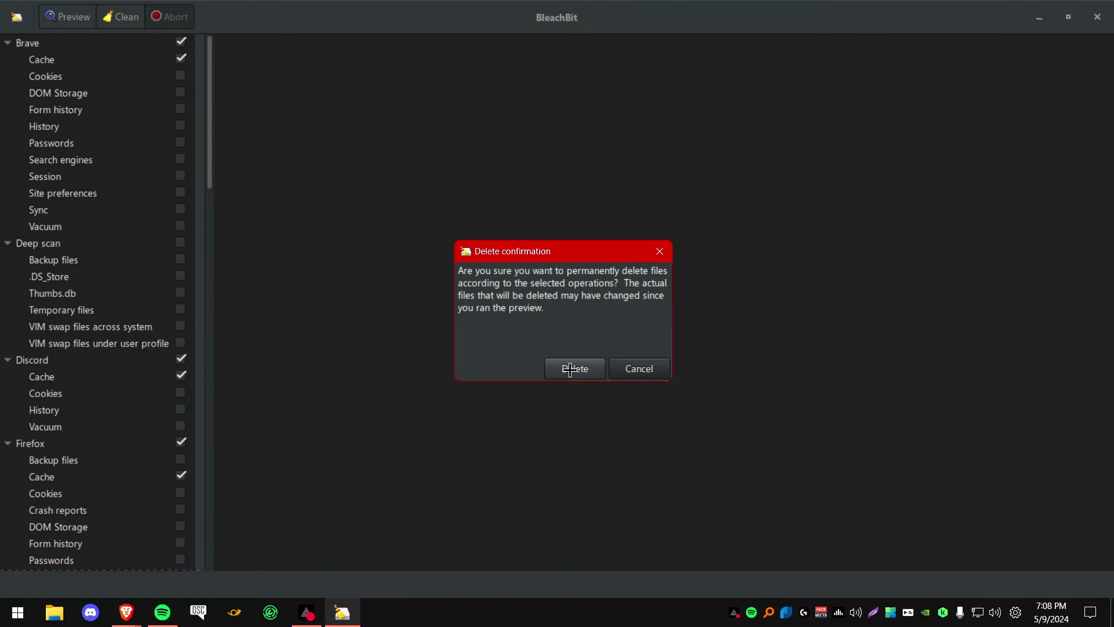
pyautogui.click(571, 370)
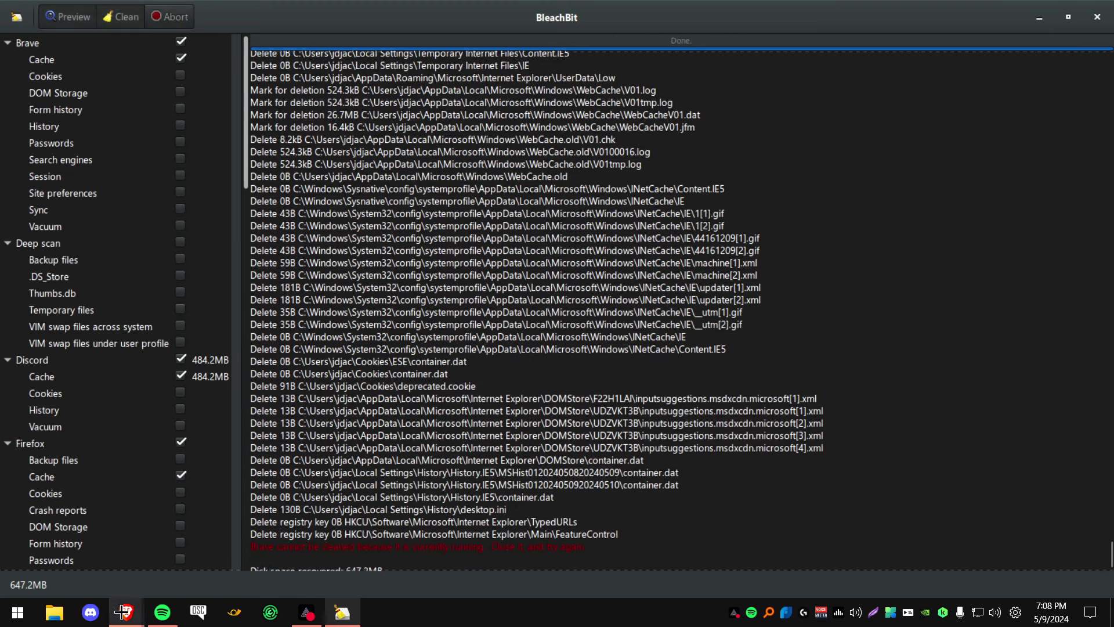
# Inspect the cleanup log, including the Brave-still-running error line, then close BleachBit.
pyautogui.moveTo(386, 518); pyautogui.dragTo(249, 164)
pyautogui.click(247, 493)
pyautogui.moveTo(280, 491); pyautogui.dragTo(439, 490)
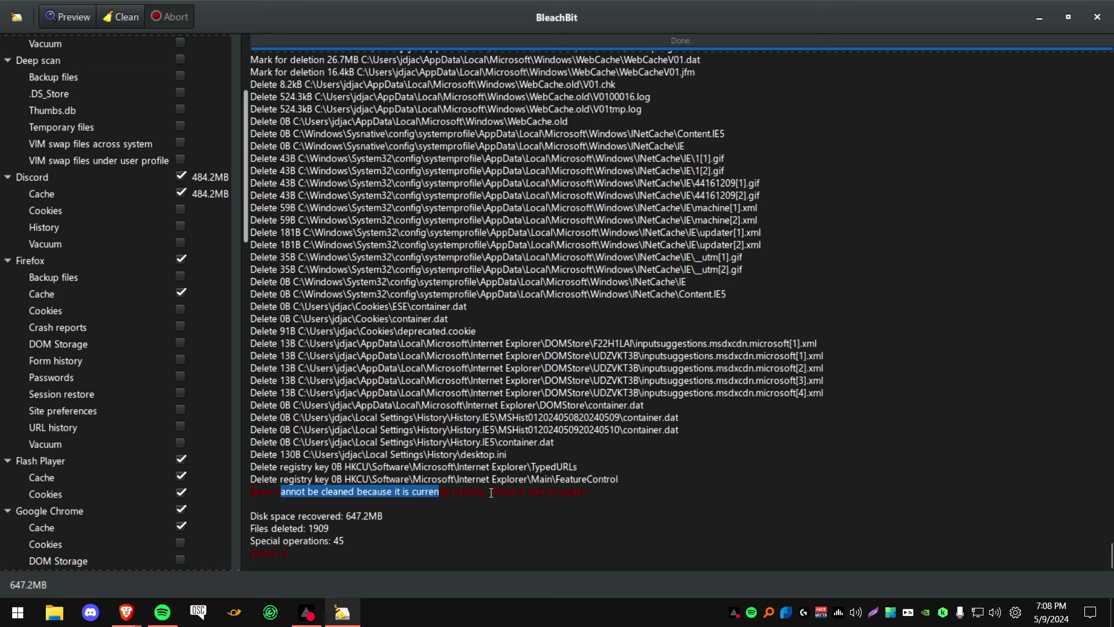
pyautogui.click(543, 492)
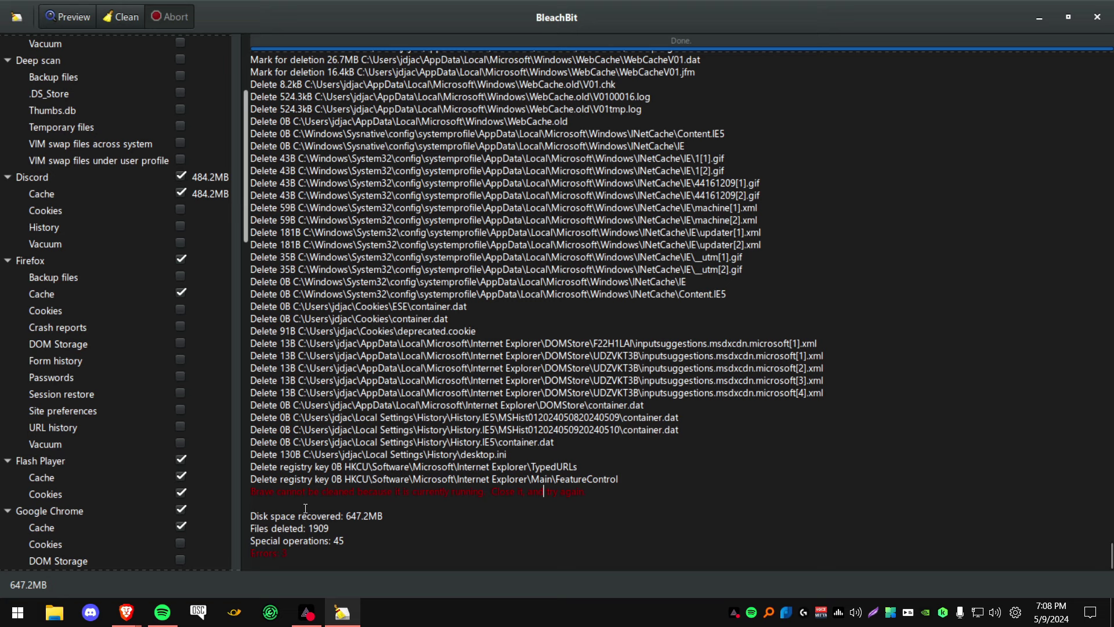
pyautogui.moveTo(571, 491); pyautogui.dragTo(256, 496)
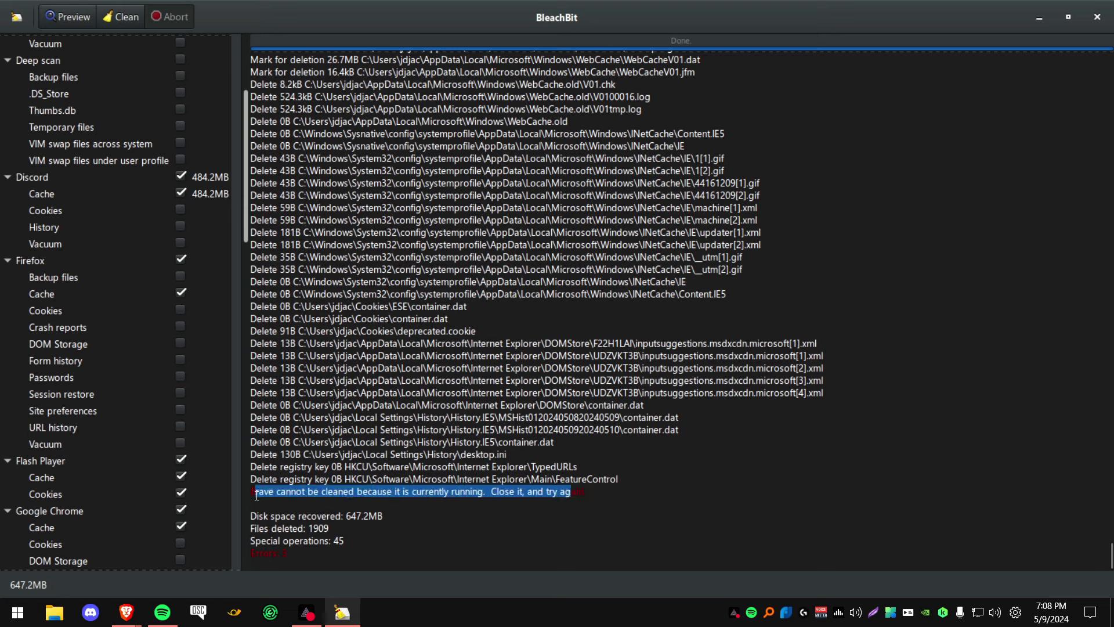
pyautogui.click(257, 494)
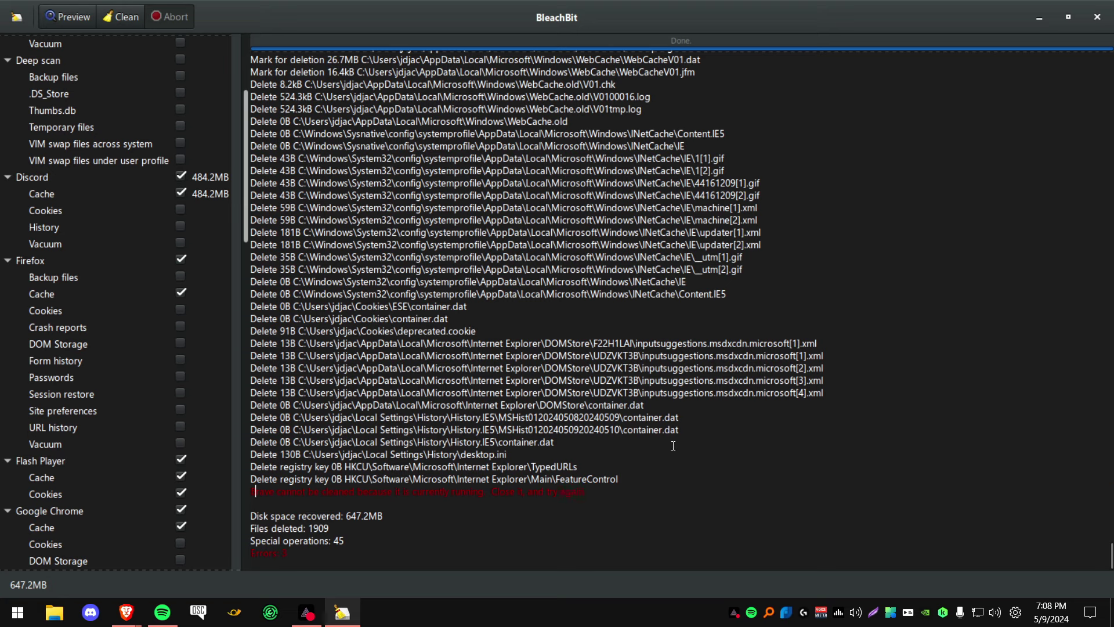
pyautogui.rightClick(381, 350)
pyautogui.click(860, 304)
pyautogui.click(1096, 18)
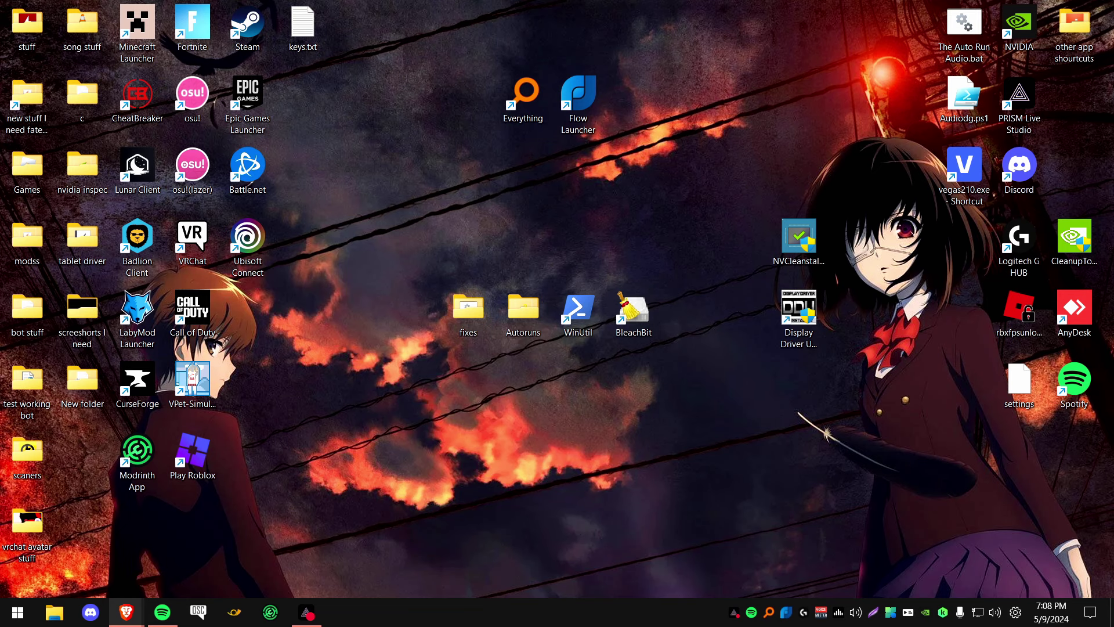
# Switch to Brave and highlight the GPU drivers, Best Nvidia Settings and Best AMD Settings lines.
pyautogui.hotkey('alt', 'Tab')
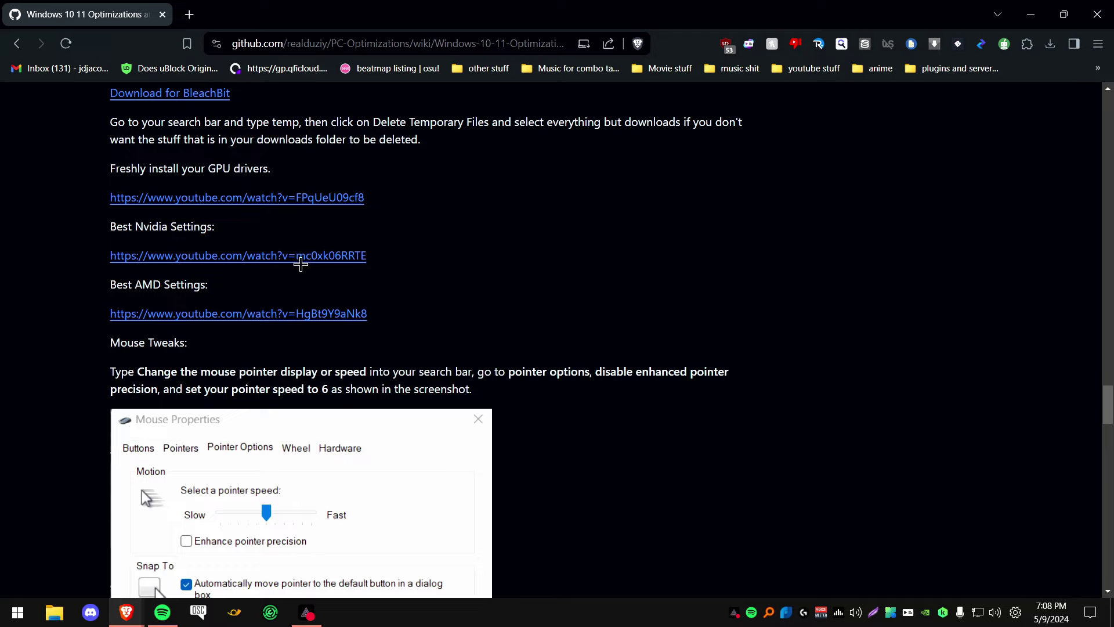
pyautogui.moveTo(87, 169); pyautogui.dragTo(324, 161)
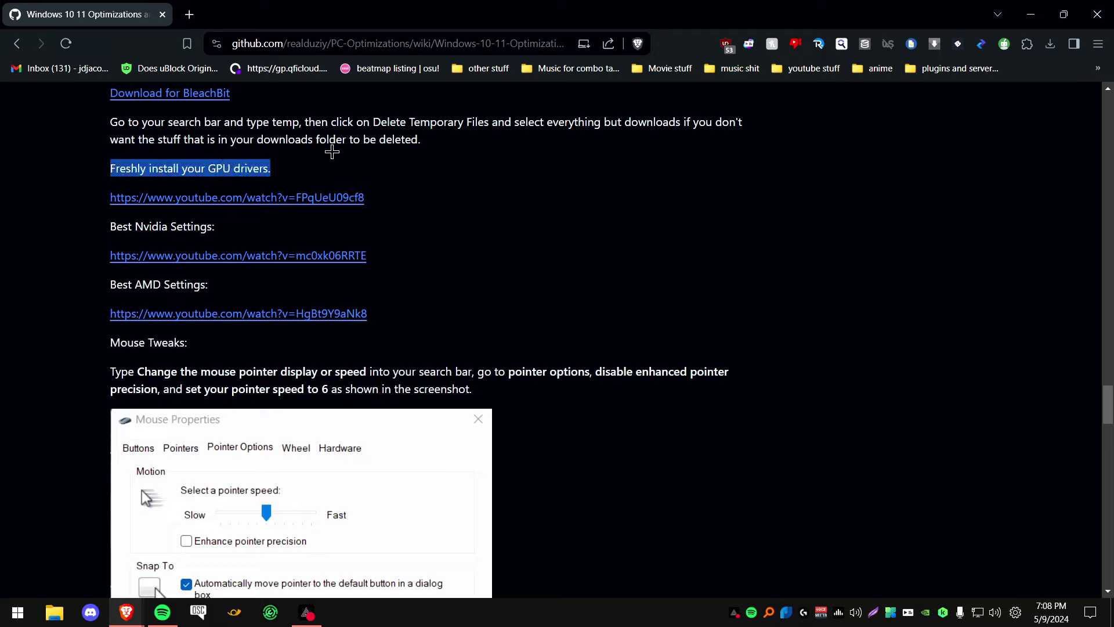
pyautogui.click(92, 199)
pyautogui.moveTo(92, 227); pyautogui.dragTo(255, 225)
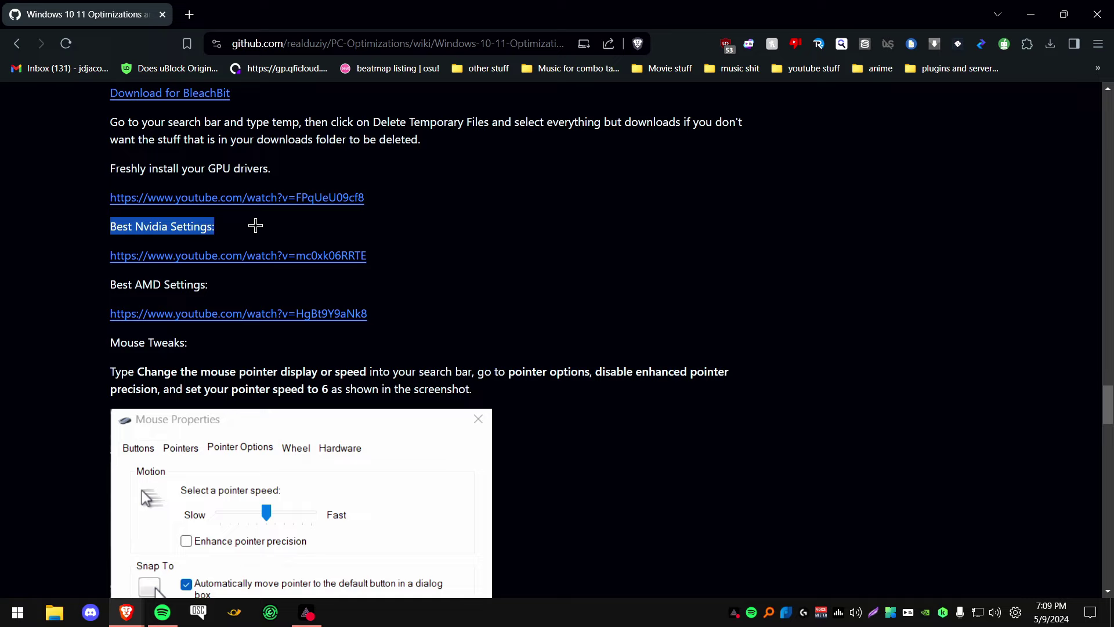
pyautogui.moveTo(94, 285); pyautogui.dragTo(274, 284)
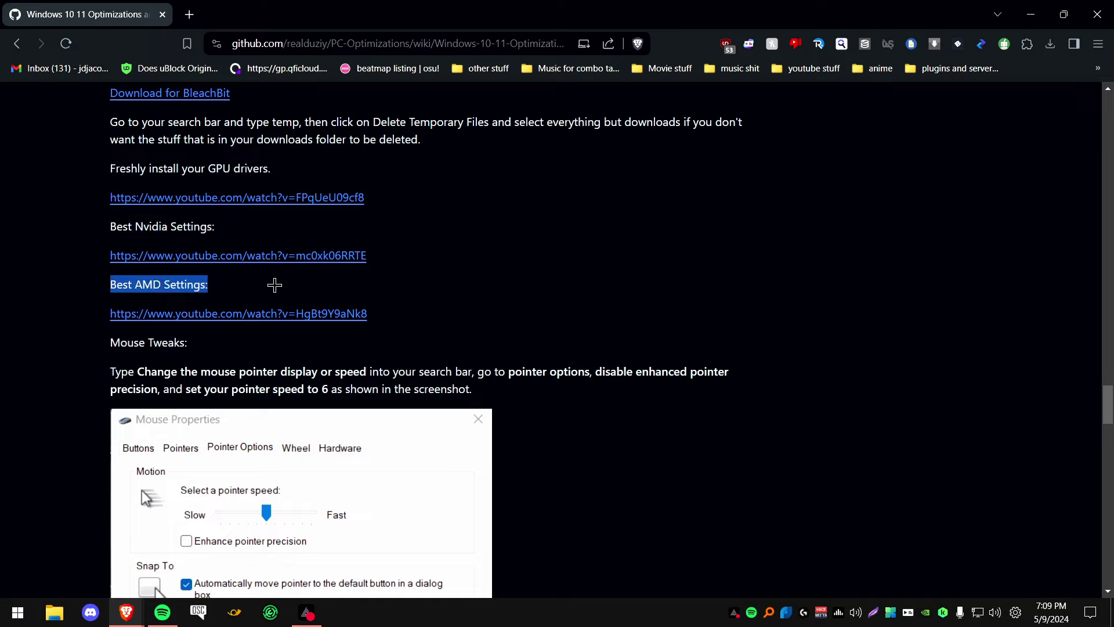
pyautogui.click(274, 284)
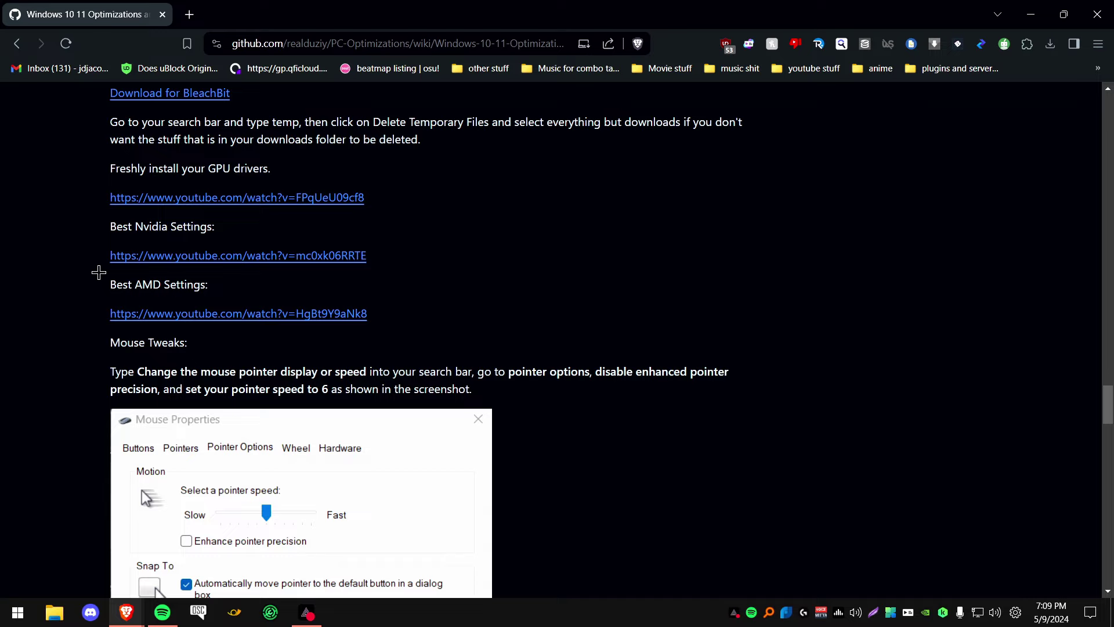
# Open the Nvidia settings video in a background tab, close both video tabs, and show the desktop.
pyautogui.middleClick(209, 260)
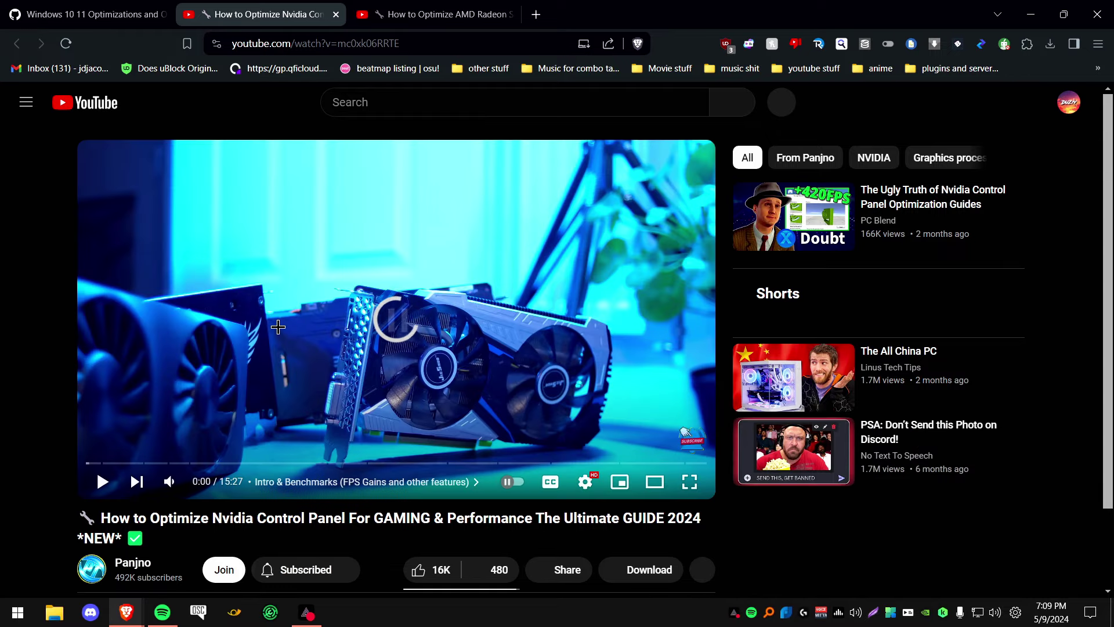
pyautogui.scroll(-3, 209, 359)
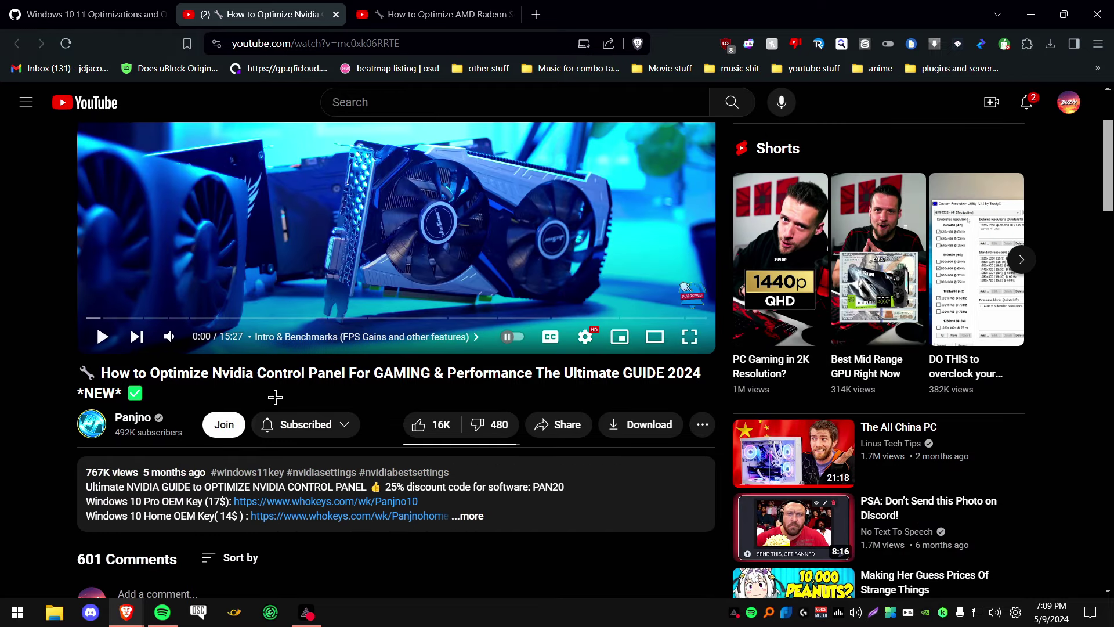
pyautogui.scroll(-1, 219, 406)
pyautogui.scroll(4, 219, 408)
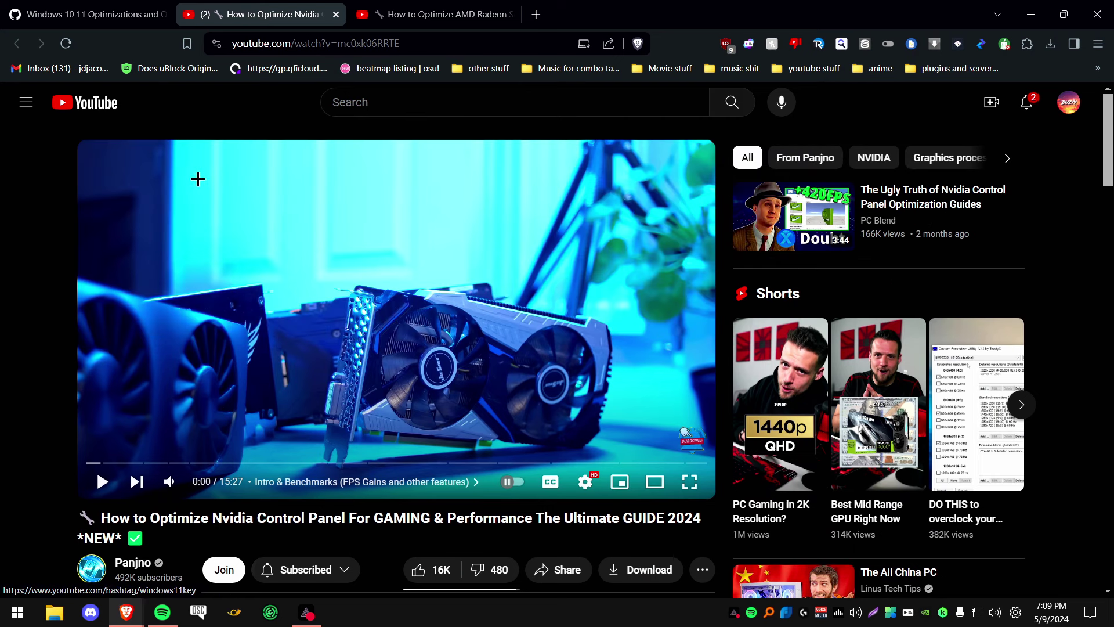
pyautogui.click(136, 11)
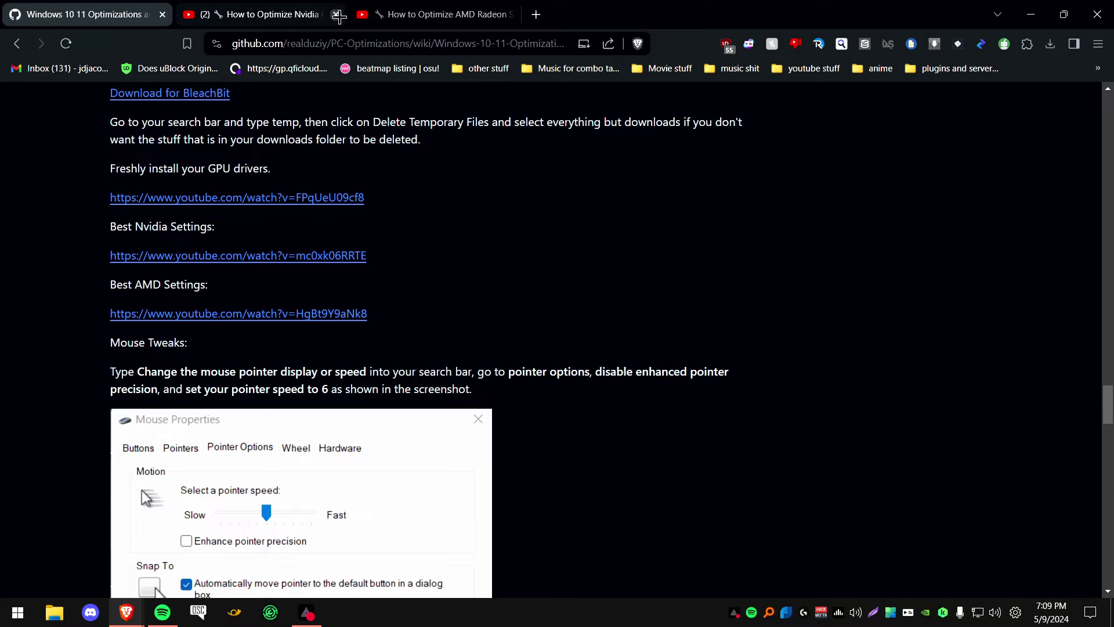
pyautogui.click(339, 17)
pyautogui.click(339, 16)
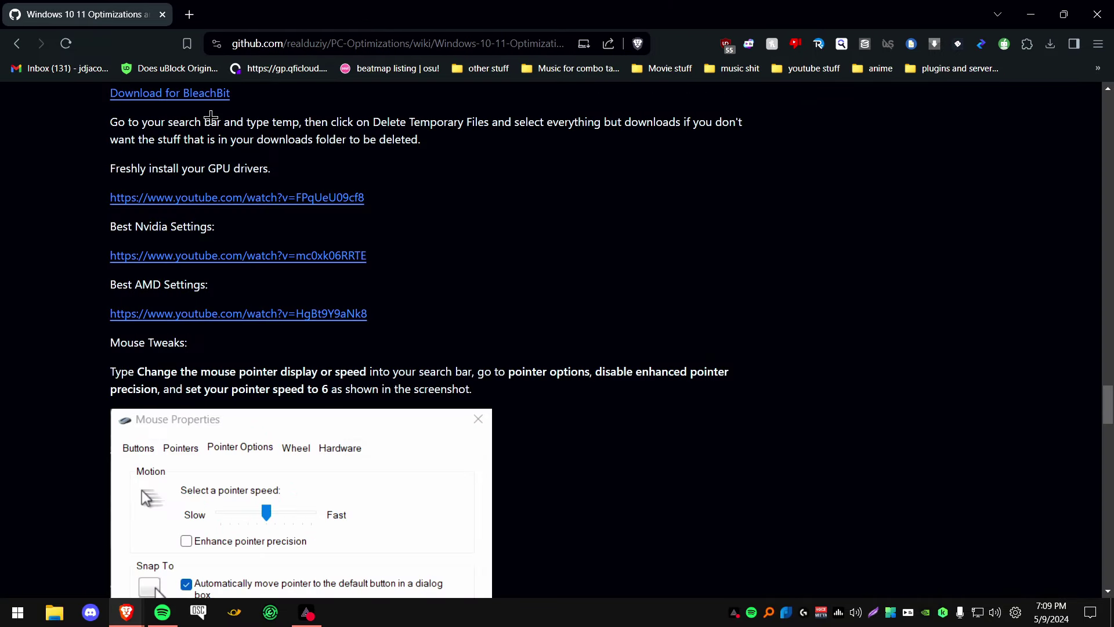
pyautogui.press('super+d')
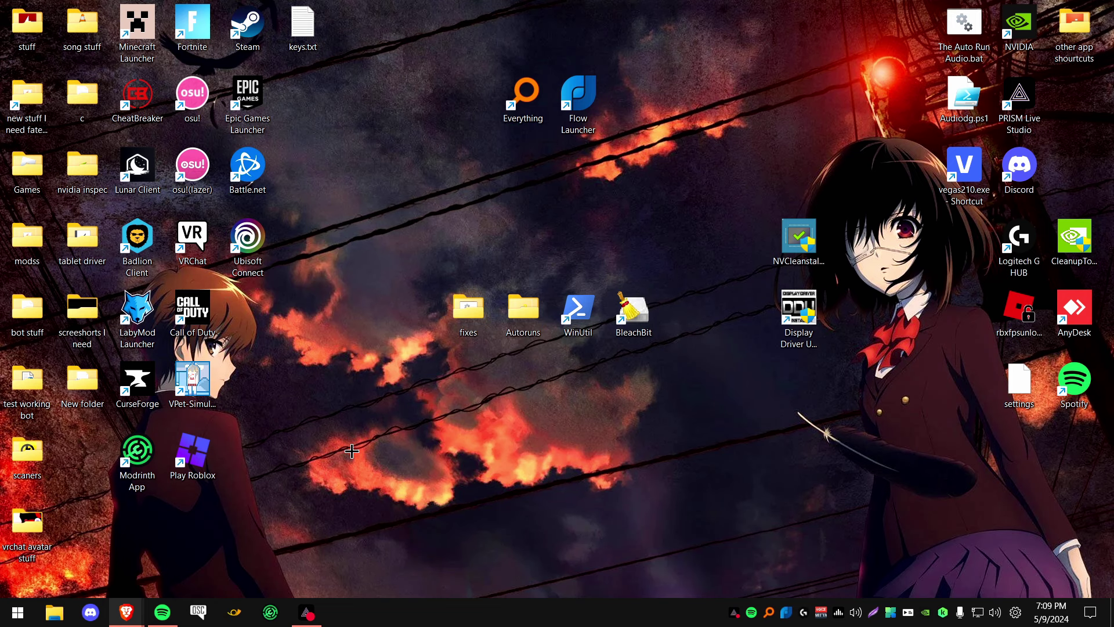
# Open Mouse Properties from a Start search for 'mouse' and centre the window.
pyautogui.press('super')
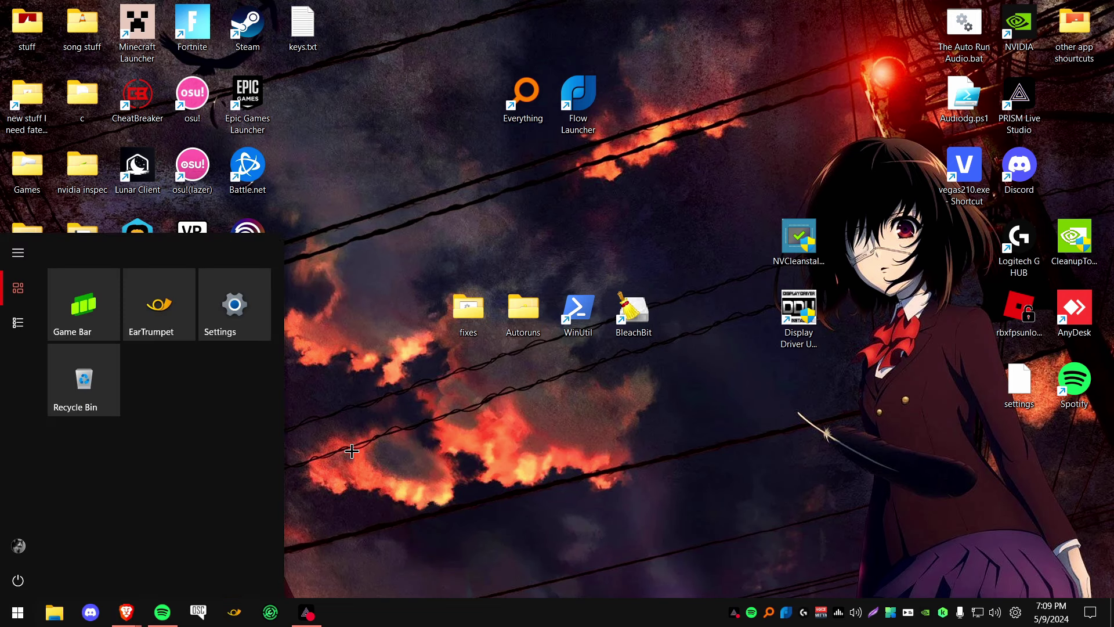
pyautogui.write('mouse')
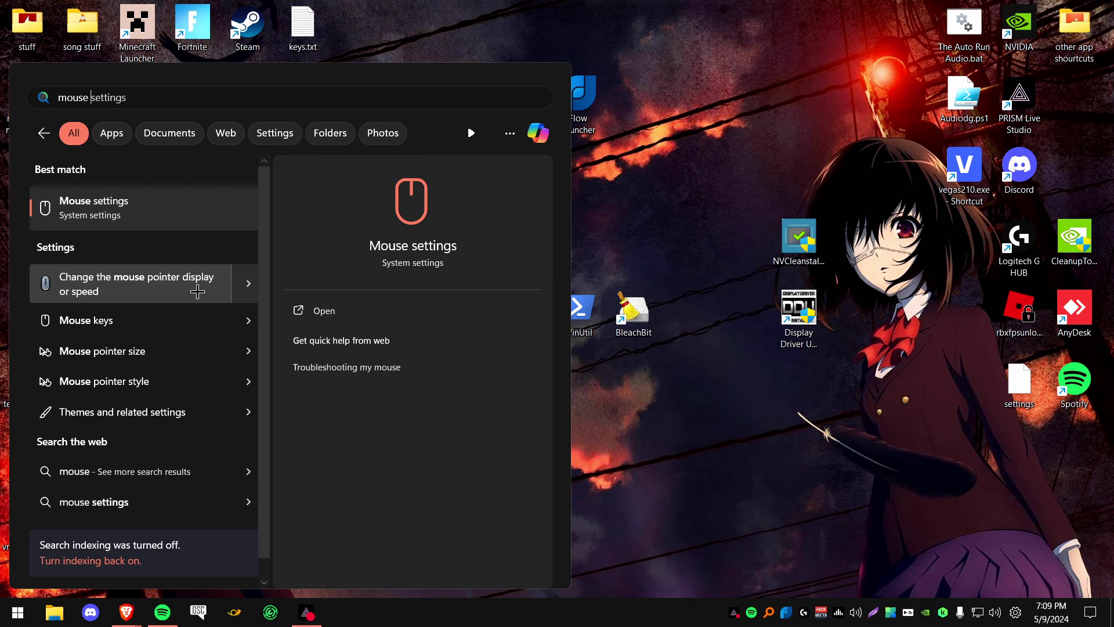
pyautogui.click(114, 290)
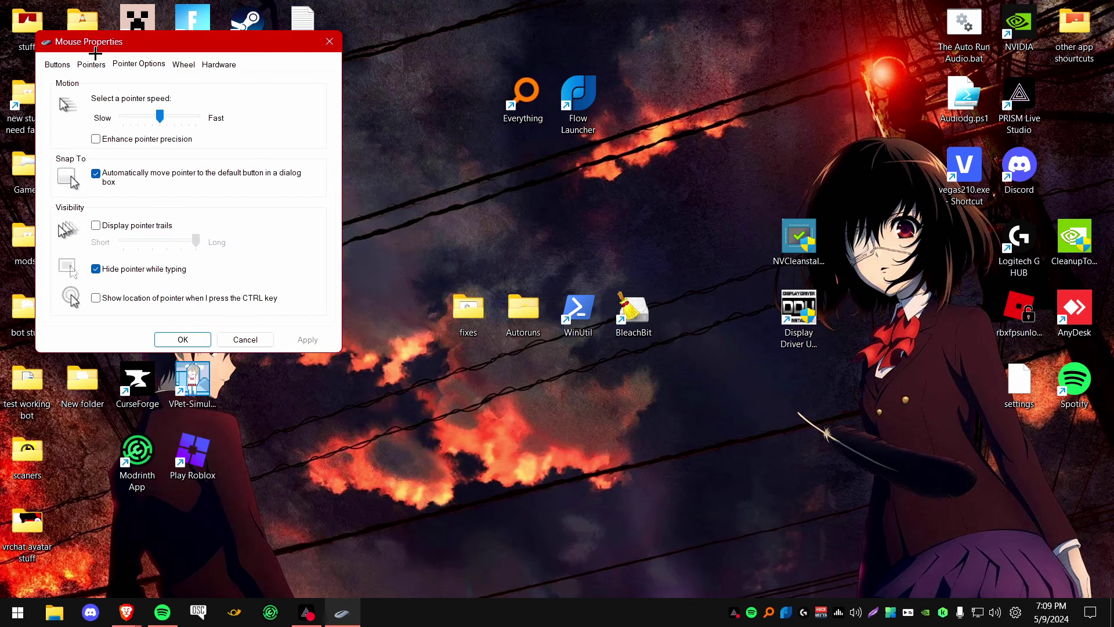
pyautogui.moveTo(95, 53); pyautogui.dragTo(356, 184)
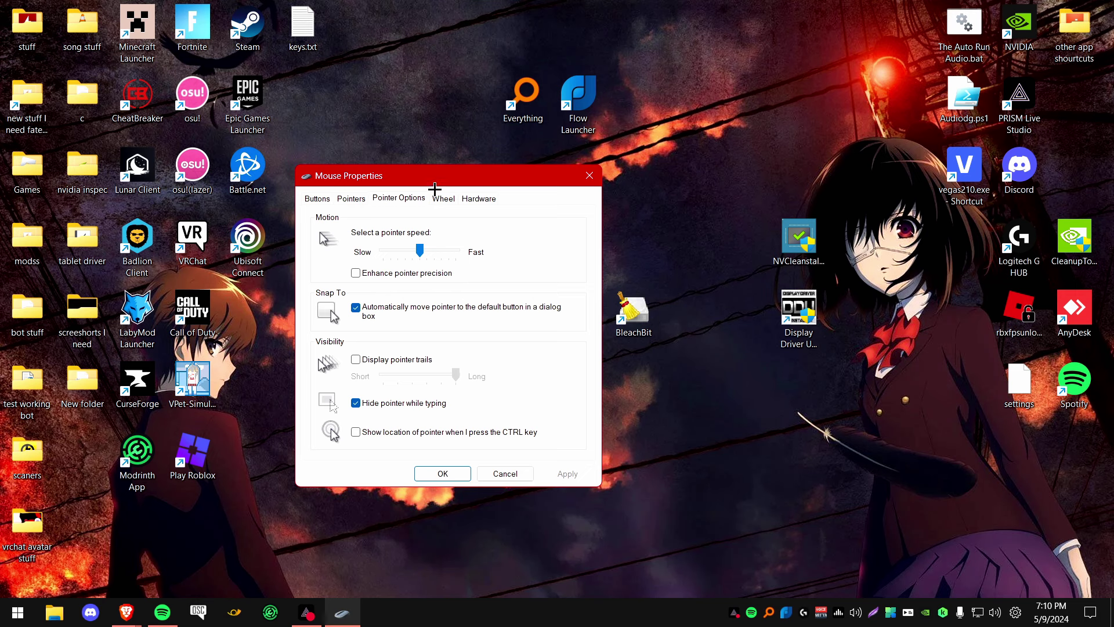
pyautogui.moveTo(434, 183); pyautogui.dragTo(485, 195)
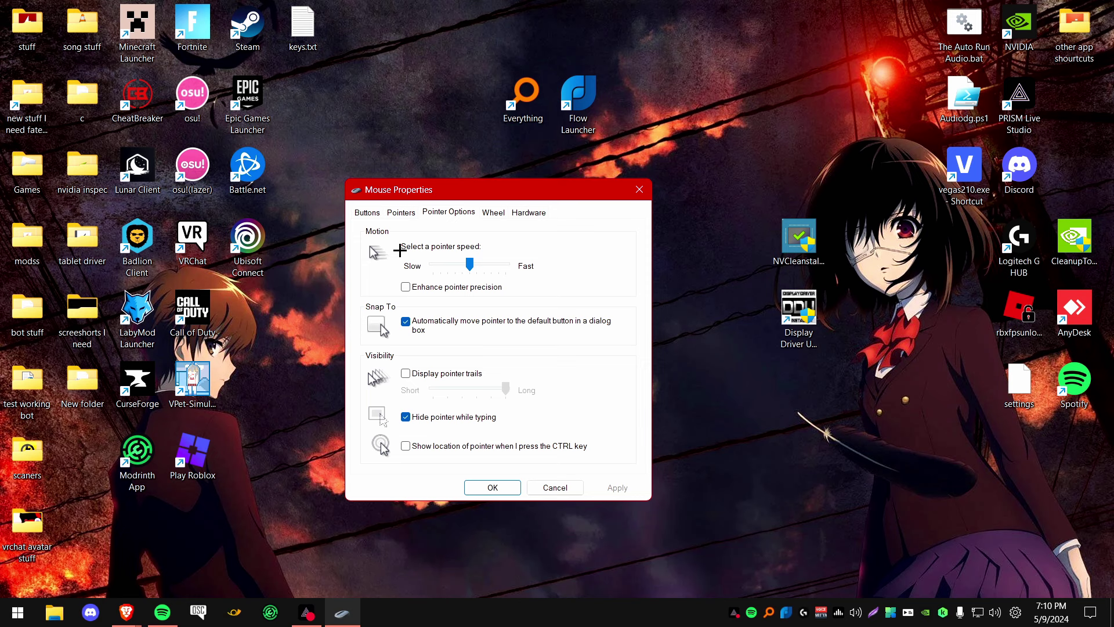
# Set pointer speed to the middle notch, keep Enhance pointer precision off, apply, and close.
pyautogui.moveTo(469, 264); pyautogui.dragTo(381, 261)
pyautogui.press('Right')
pyautogui.press('Right')
pyautogui.press('Right')
pyautogui.press('Right')
pyautogui.press('Right')
pyautogui.press('Right')
pyautogui.press('Right')
pyautogui.press('Right')
pyautogui.press('Right')
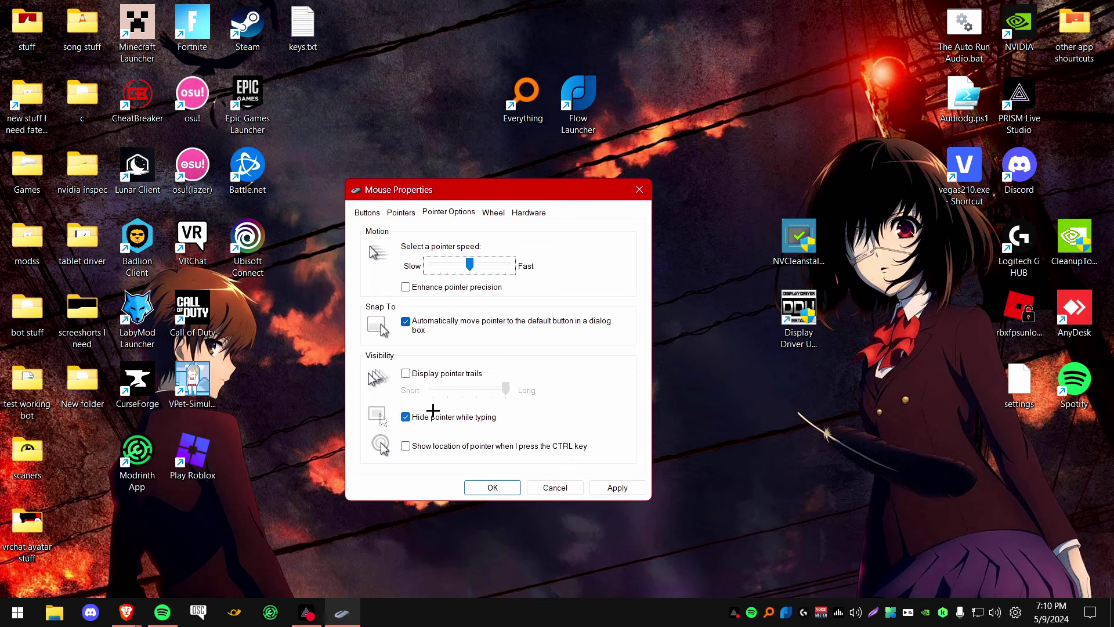
pyautogui.click(604, 486)
pyautogui.click(538, 286)
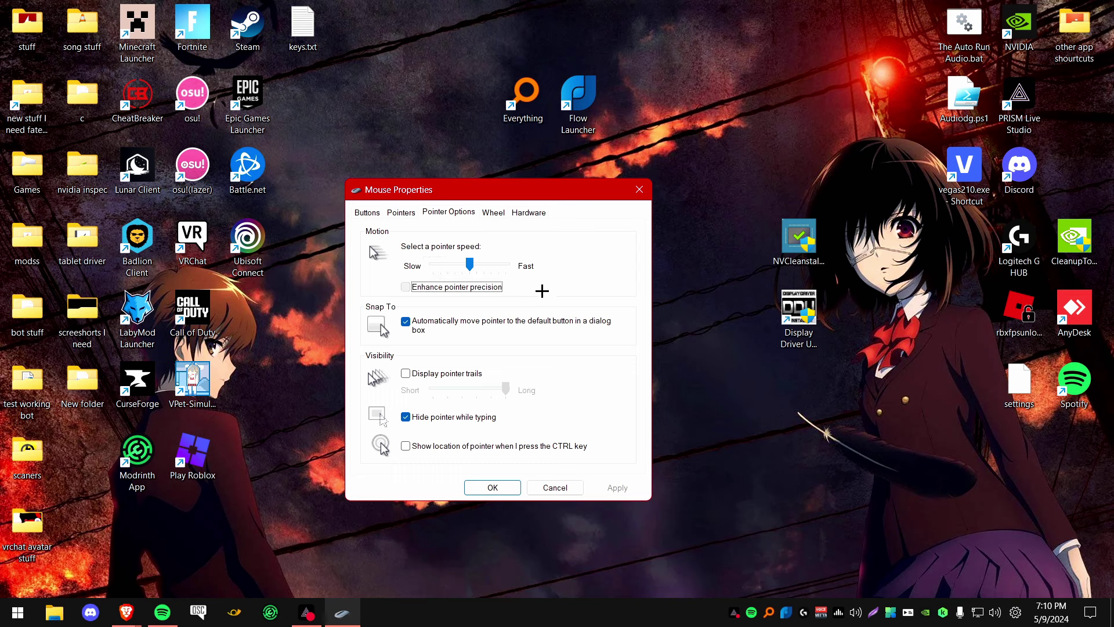
pyautogui.click(486, 290)
pyautogui.click(607, 485)
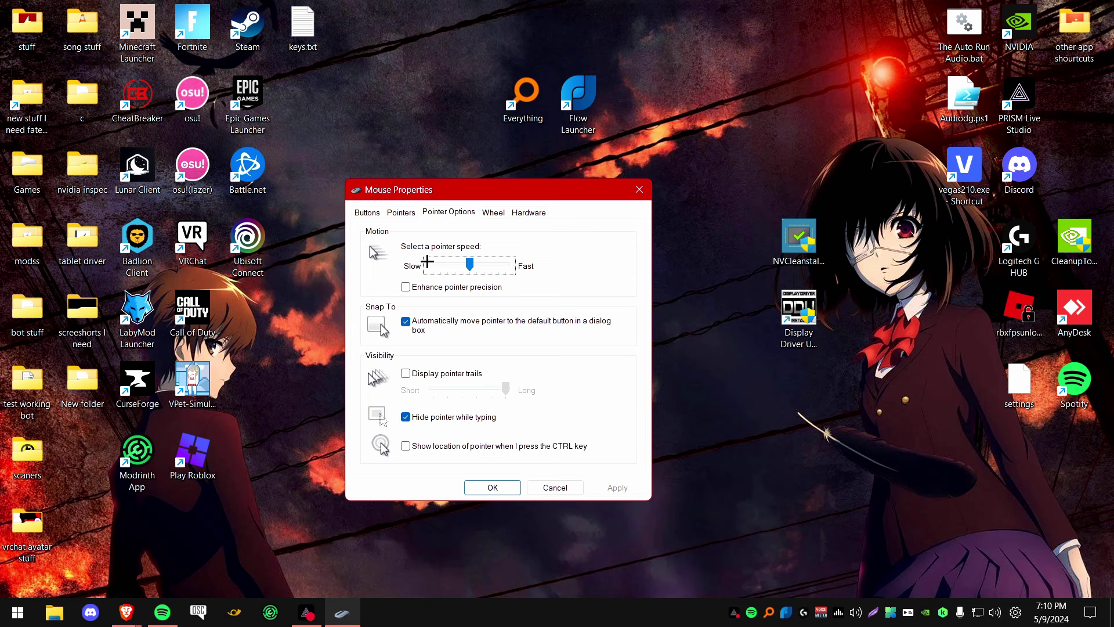
pyautogui.click(390, 216)
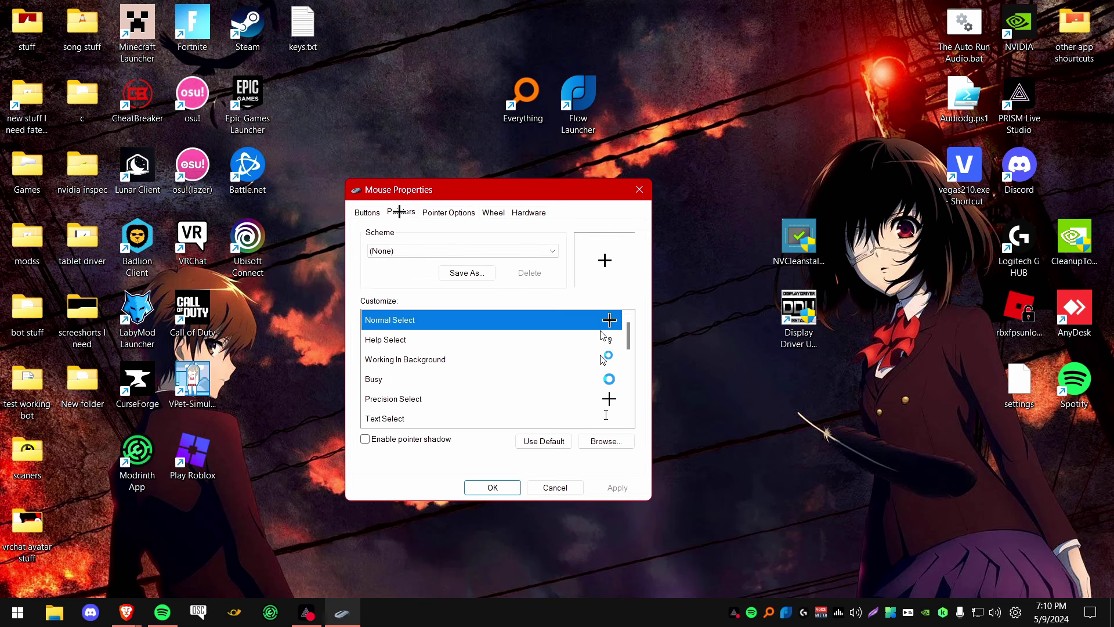
pyautogui.click(640, 192)
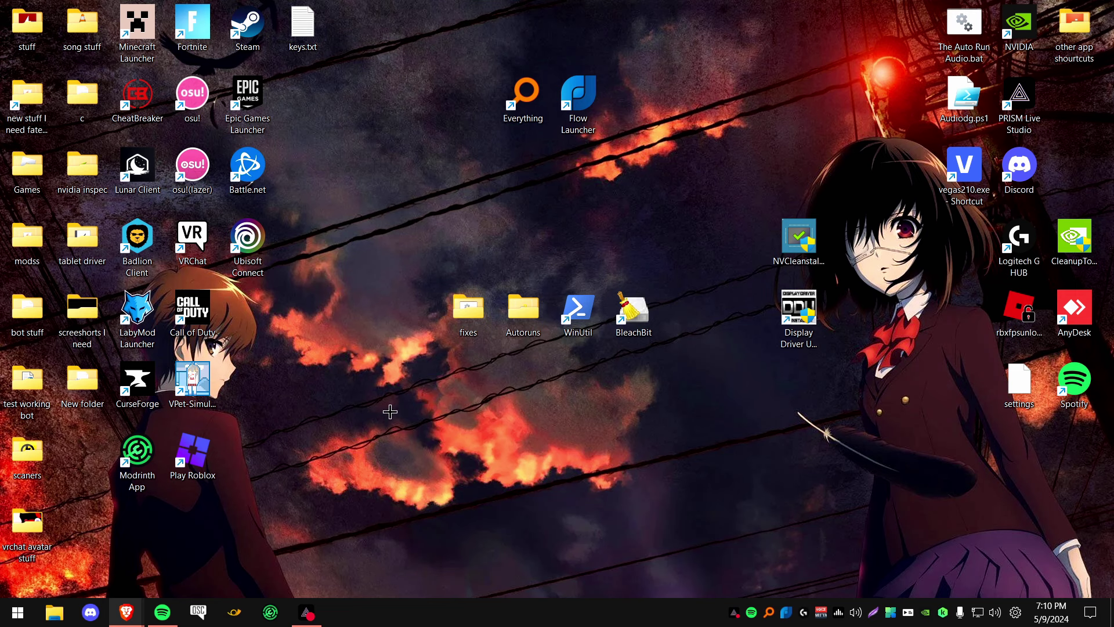
# Confirm the G203 LIGHTSYNC is at 800 DPI in G HUB, close it, and search Start for 'gmmk'.
pyautogui.click(804, 612)
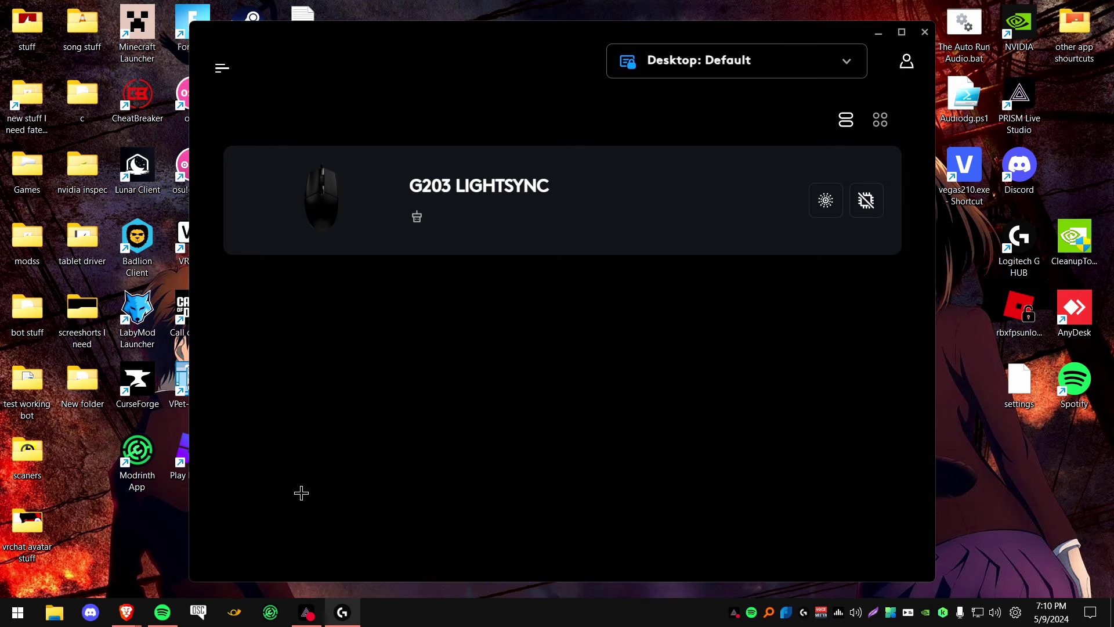
pyautogui.click(619, 207)
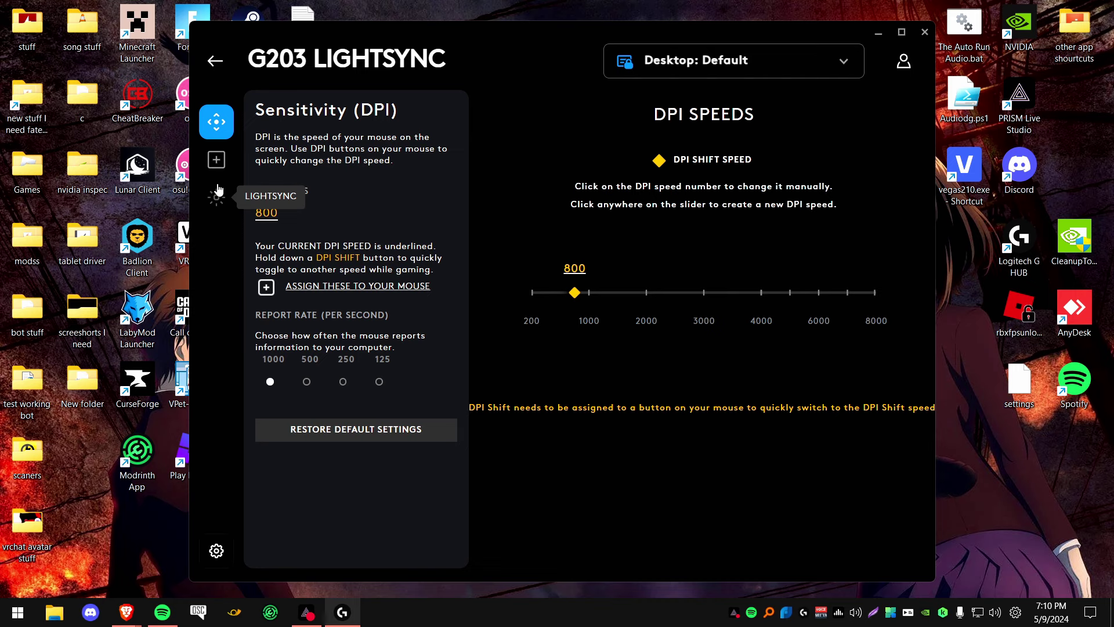
pyautogui.hotkey('alt', 'Tab')
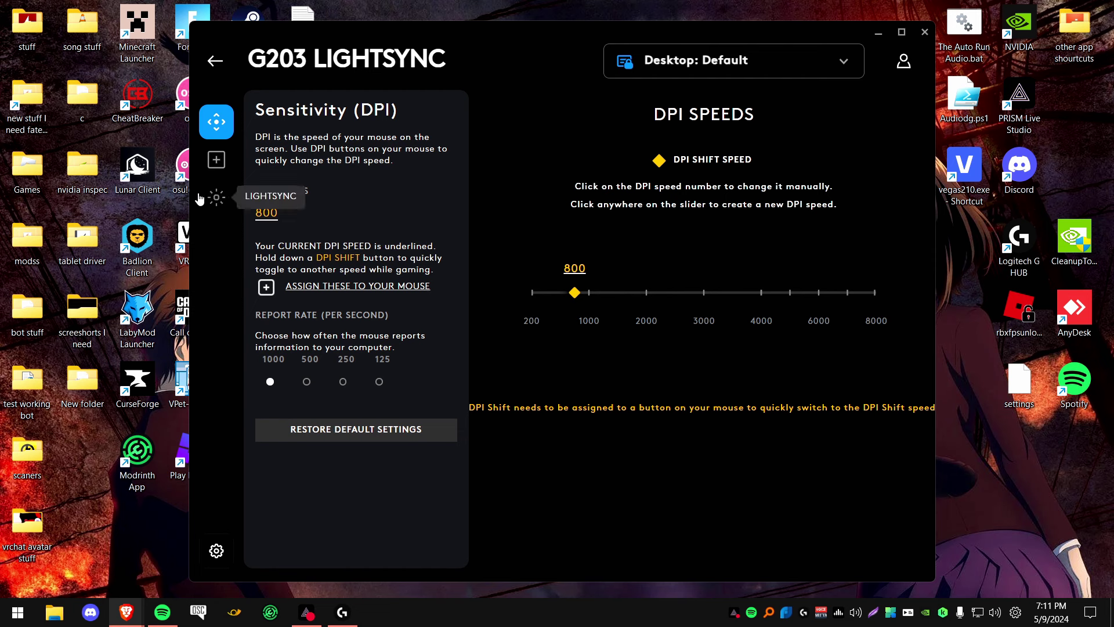
pyautogui.click(924, 32)
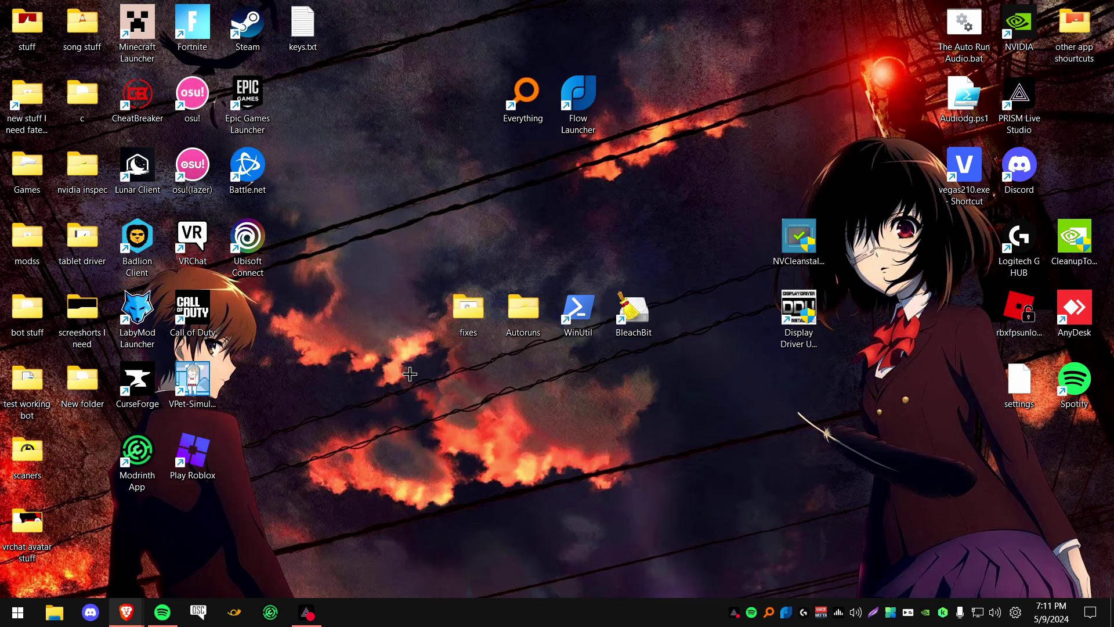
pyautogui.click(20, 620)
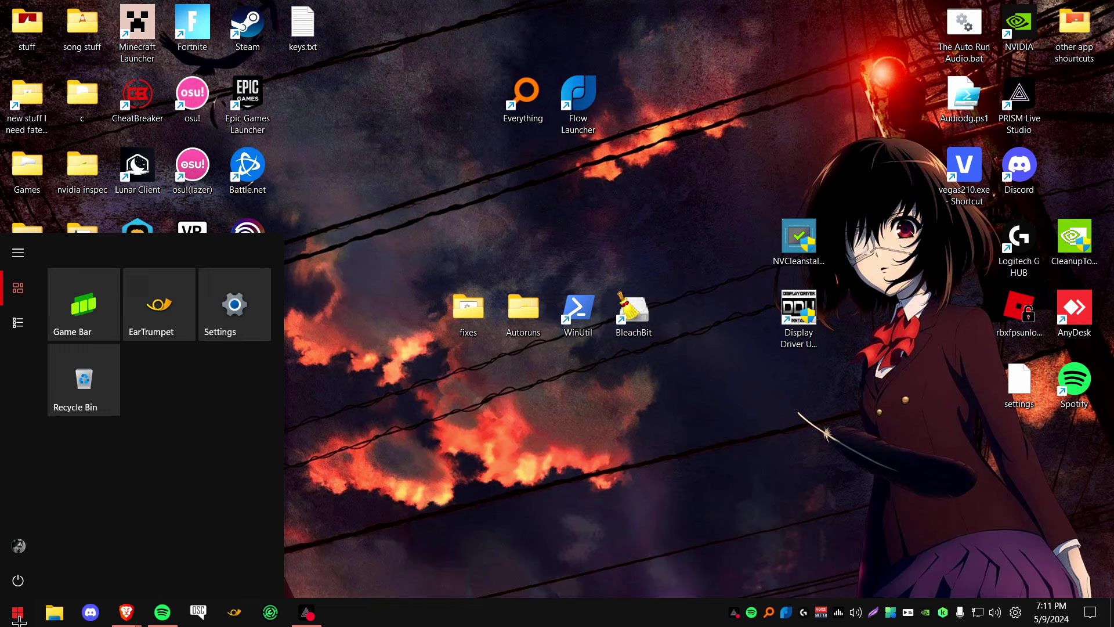
pyautogui.write('gmmk')
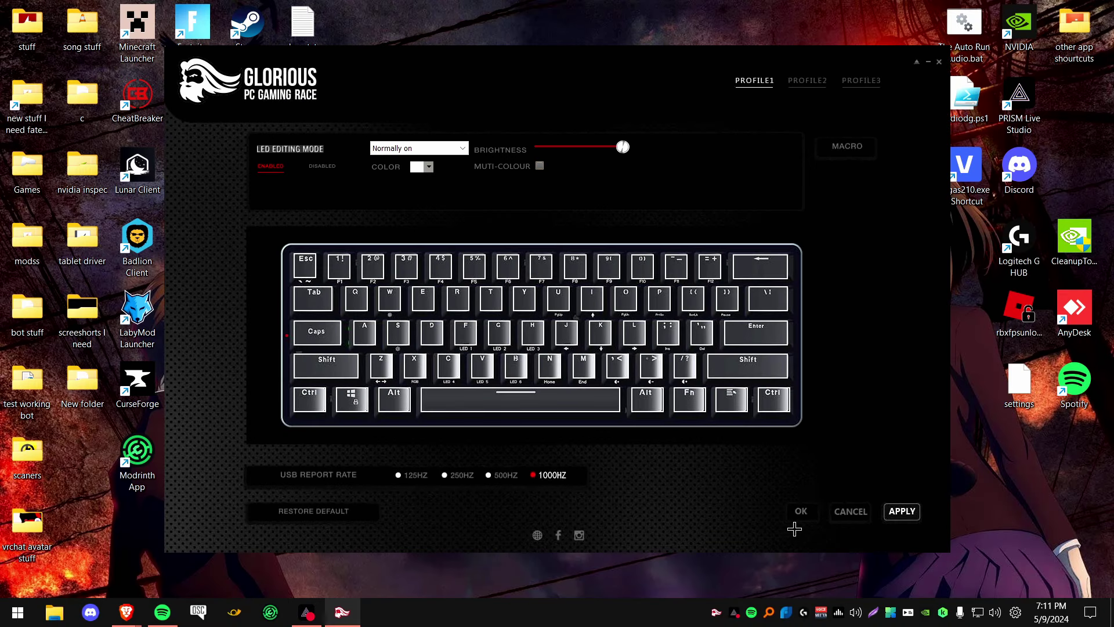
# Close the GMMK Keyboard Editor with the USB report rate left at 1000HZ.
pyautogui.click(801, 511)
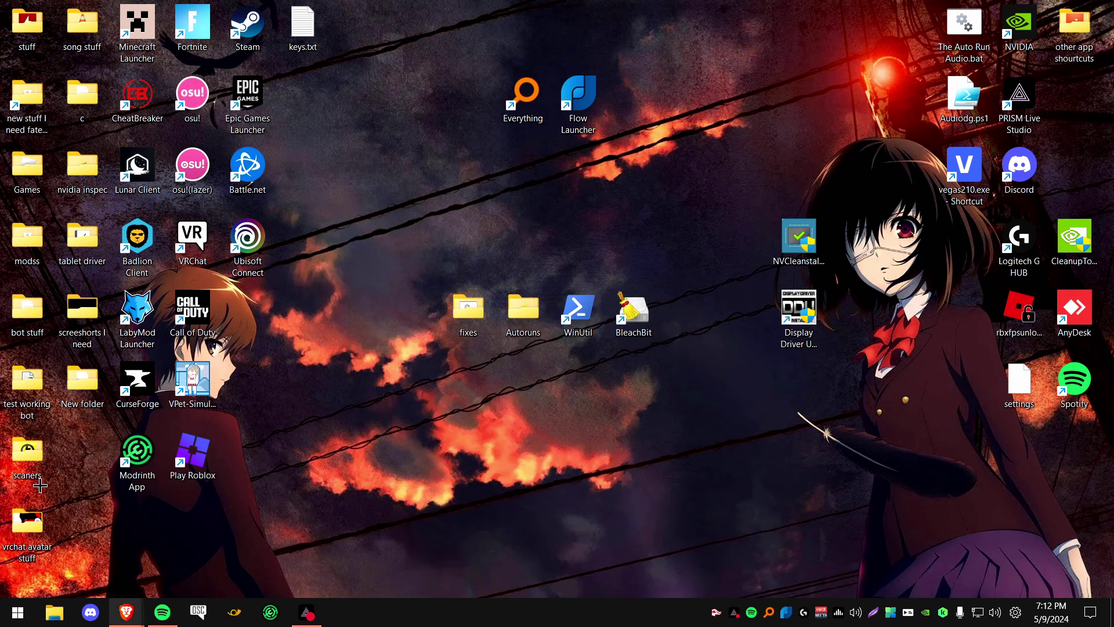
# Open the Sound control panel from a 'sound' search and show the Playback devices.
pyautogui.press('super')
pyautogui.write('sou')
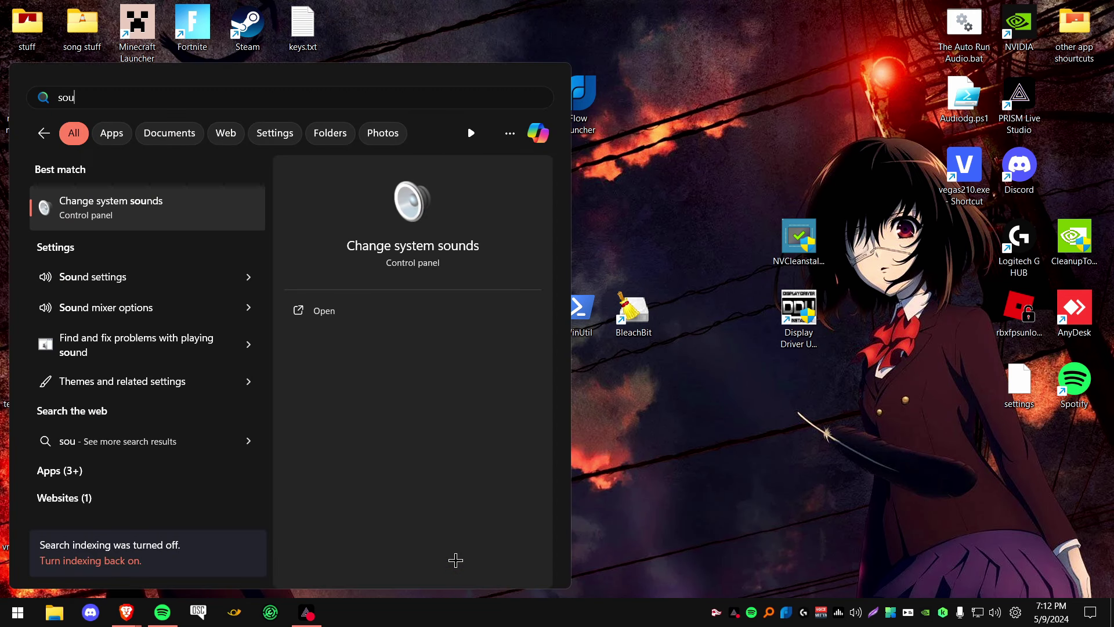
pyautogui.write('nd')
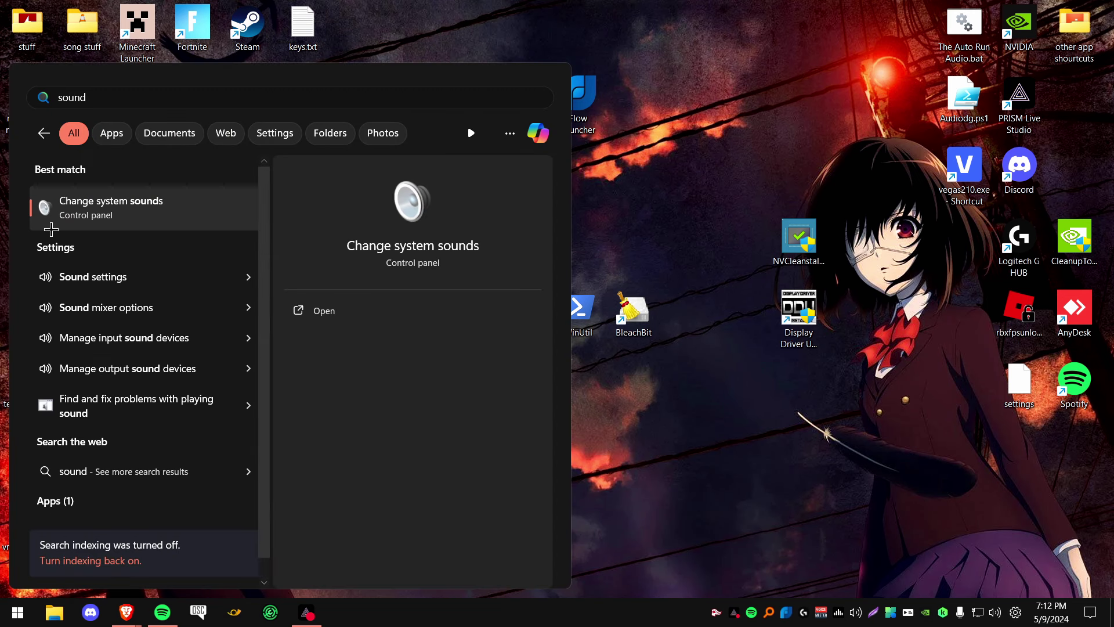
pyautogui.press('Escape')
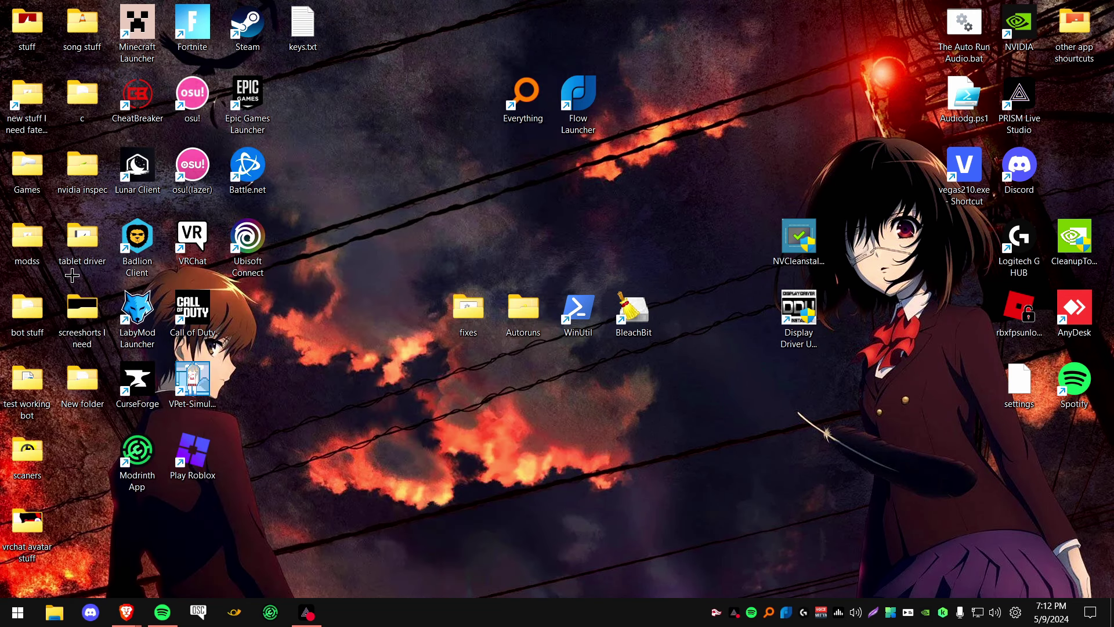
pyautogui.moveTo(206, 119); pyautogui.dragTo(443, 148)
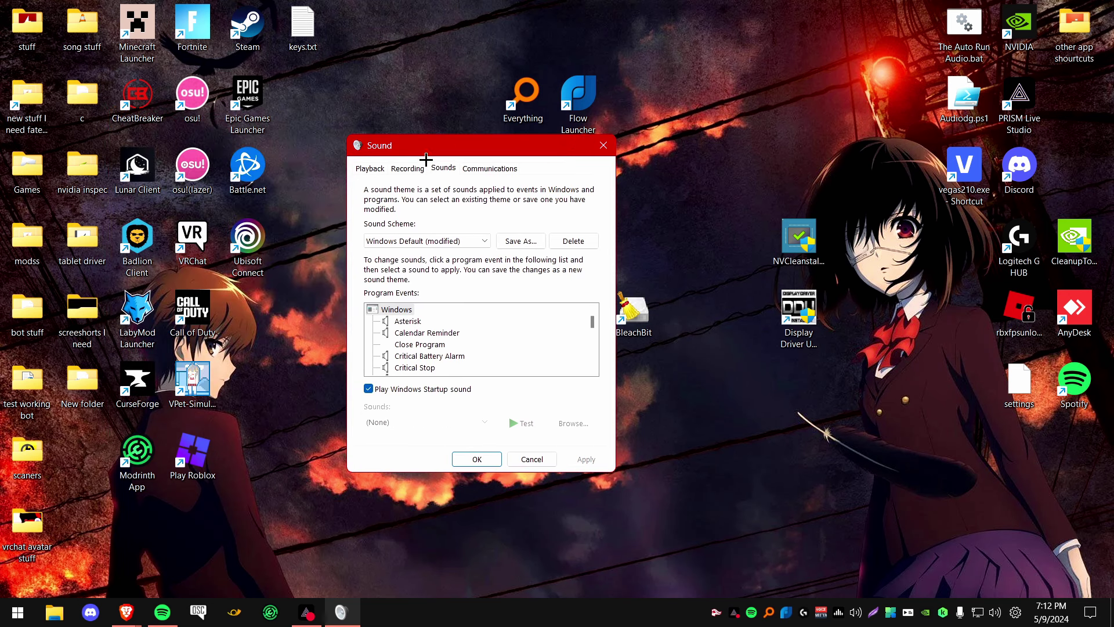
pyautogui.click(369, 169)
pyautogui.moveTo(595, 255); pyautogui.dragTo(603, 316)
# Keep the Speakers default format at 24 bit, 48000 Hz (Studio Quality) and cancel.
pyautogui.doubleClick(461, 250)
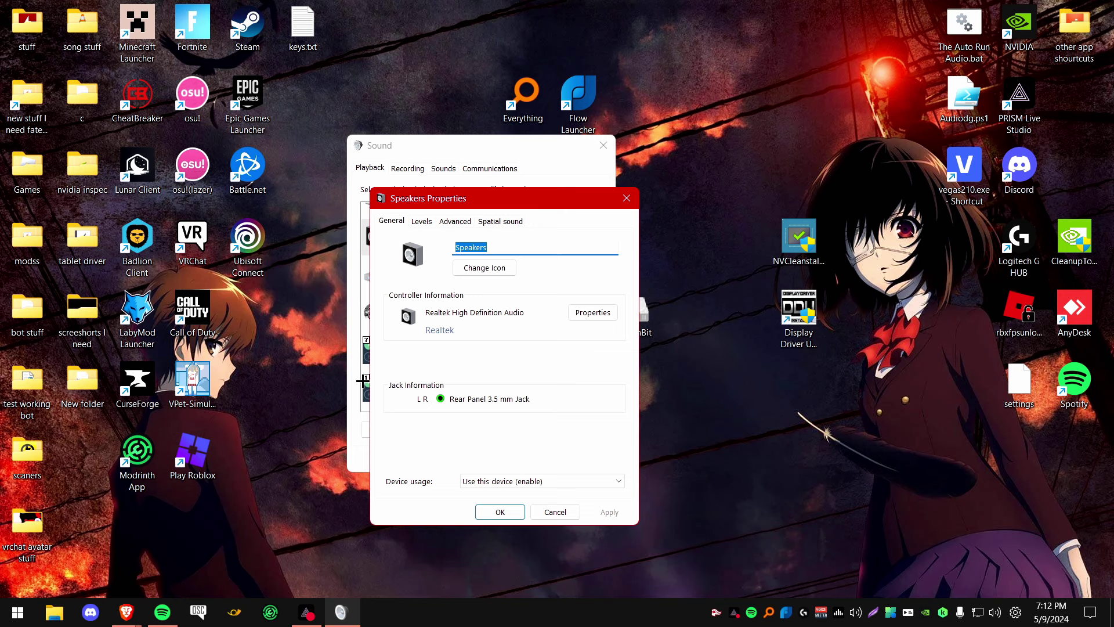
pyautogui.click(465, 224)
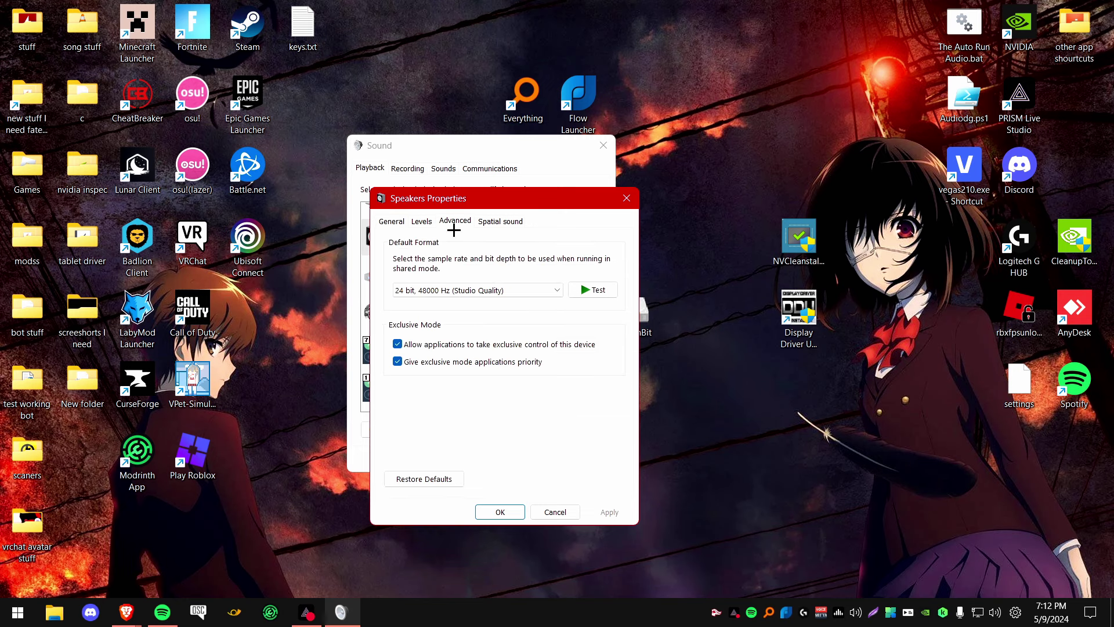
pyautogui.click(487, 290)
pyautogui.click(481, 352)
pyautogui.click(555, 512)
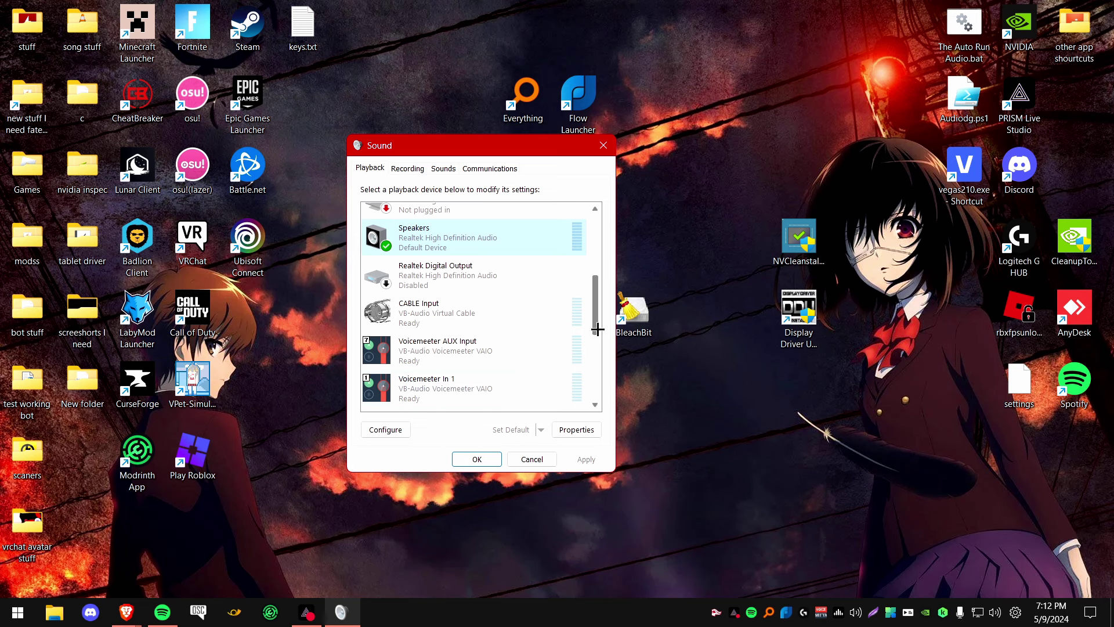
pyautogui.moveTo(597, 329); pyautogui.dragTo(601, 418)
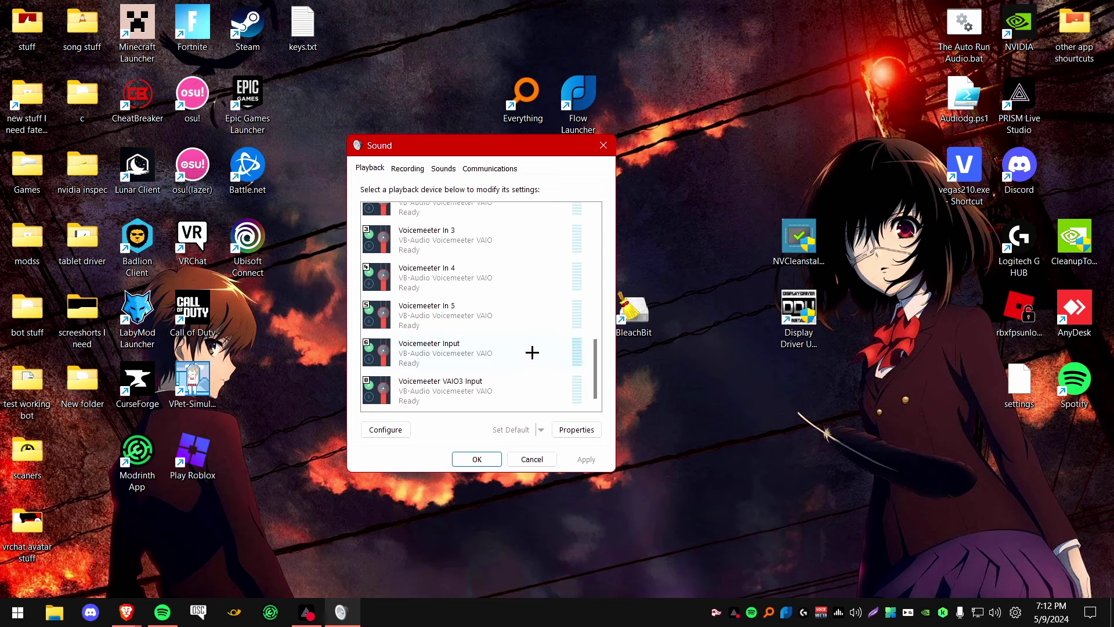
# Set the Hi Res USB-C microphone to 1 channel, 16 bit, 48000 Hz (DVD Quality) and confirm.
pyautogui.click(405, 168)
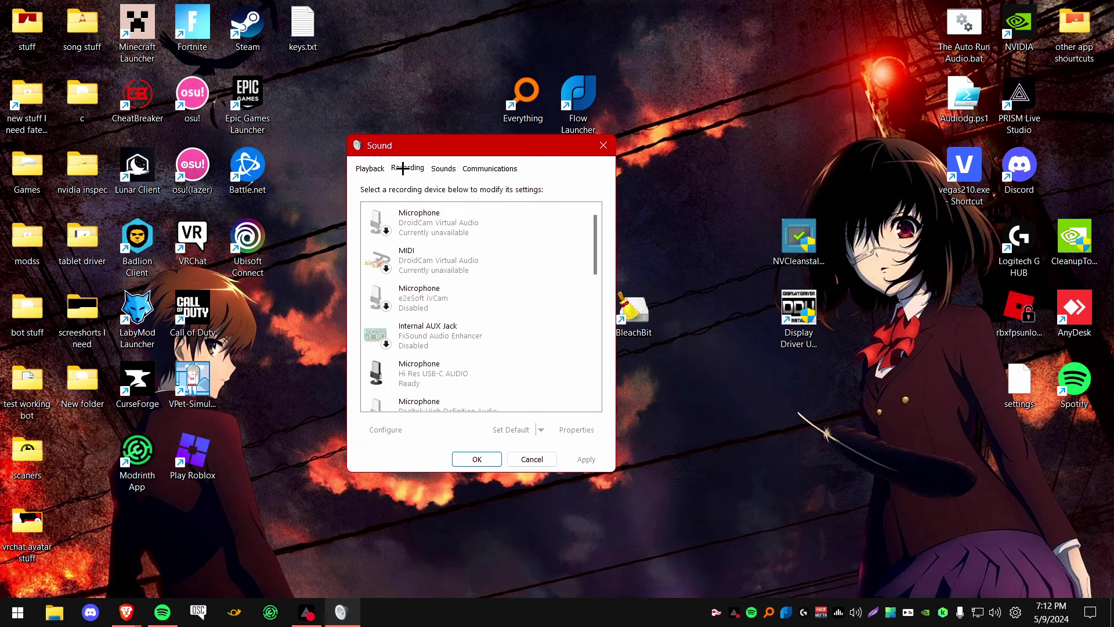
pyautogui.moveTo(594, 246); pyautogui.dragTo(393, 296)
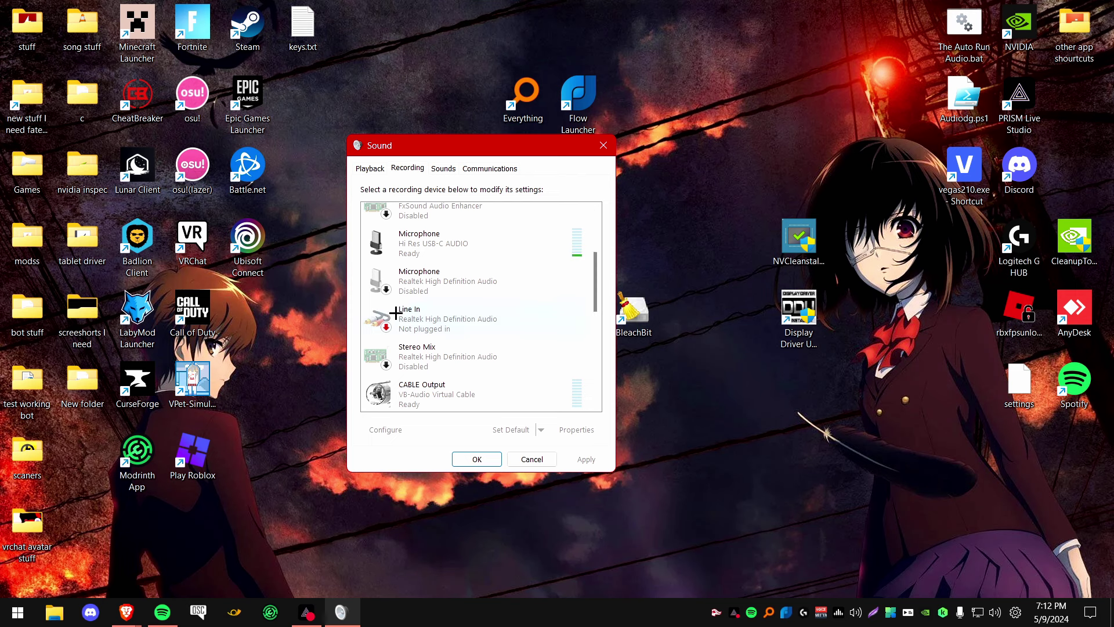
pyautogui.doubleClick(503, 248)
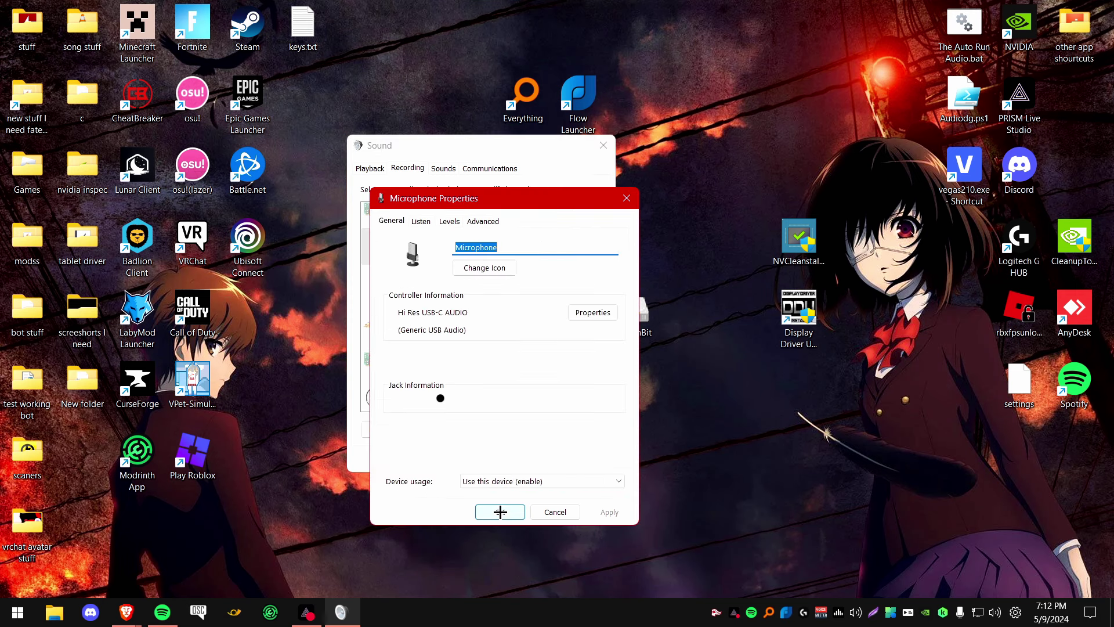
pyautogui.click(487, 222)
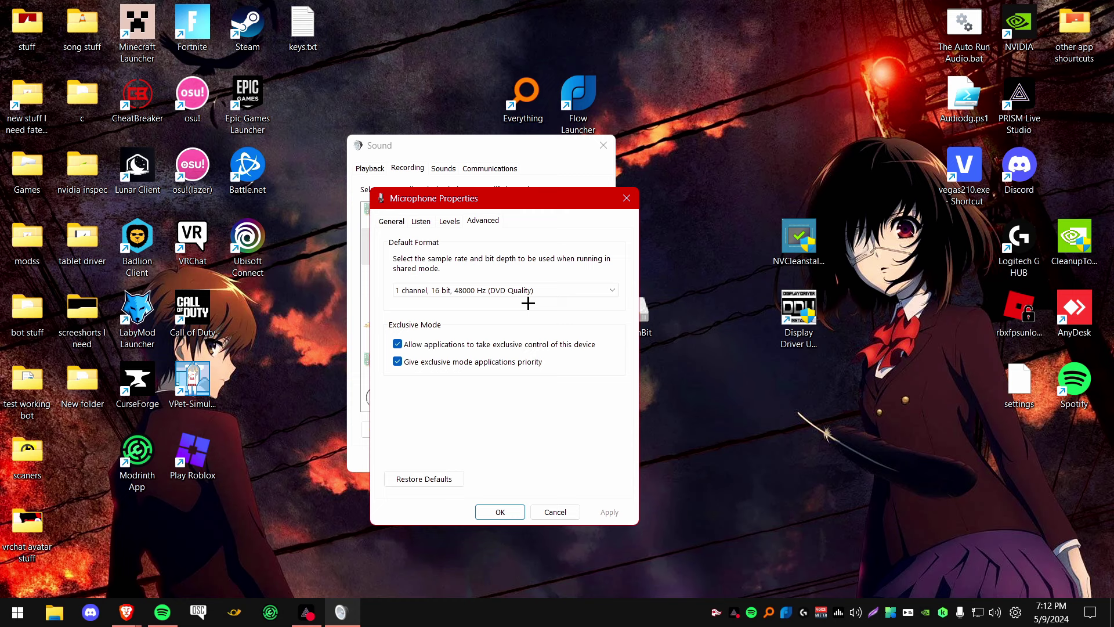
pyautogui.click(493, 291)
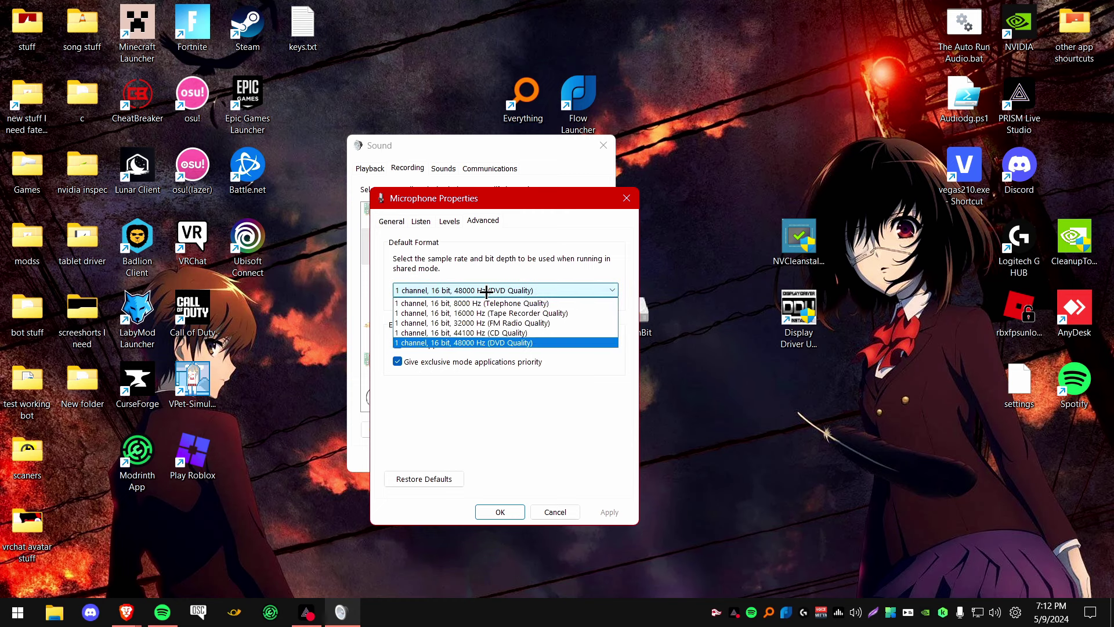
pyautogui.click(467, 343)
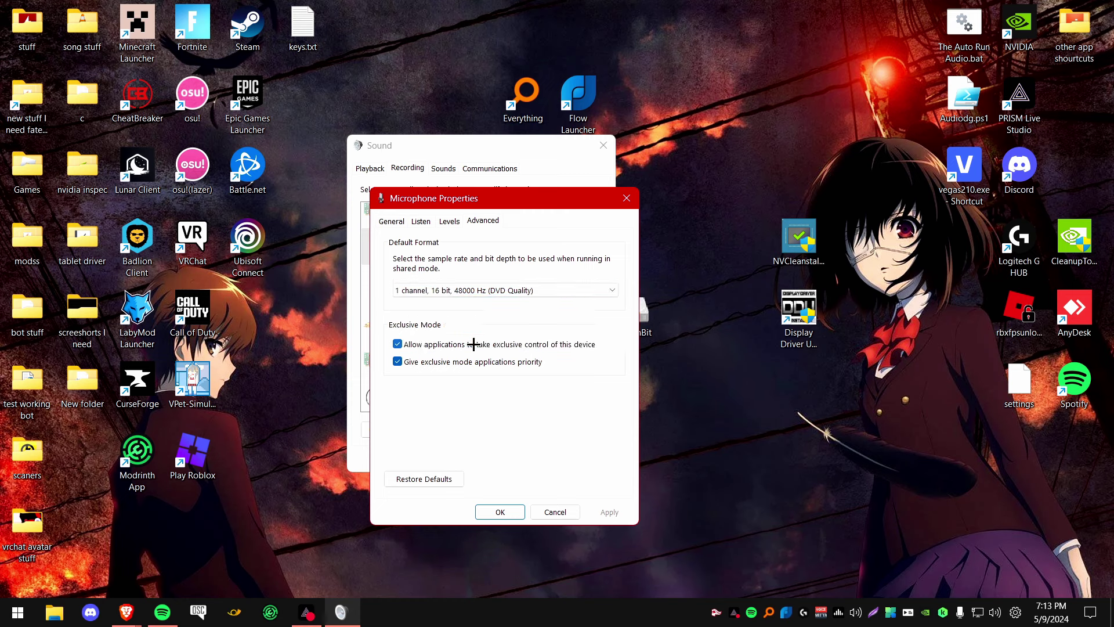
pyautogui.click(511, 516)
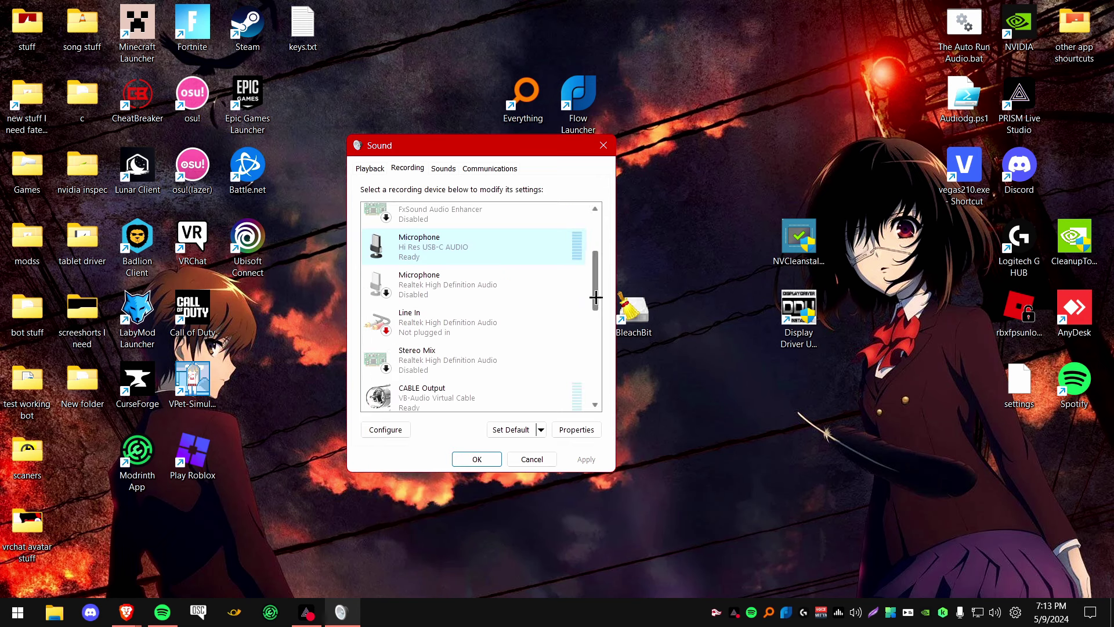
# Inspect Voicemeeter Out B1's advanced format, close it, and return to Playback devices.
pyautogui.moveTo(596, 297); pyautogui.dragTo(597, 393)
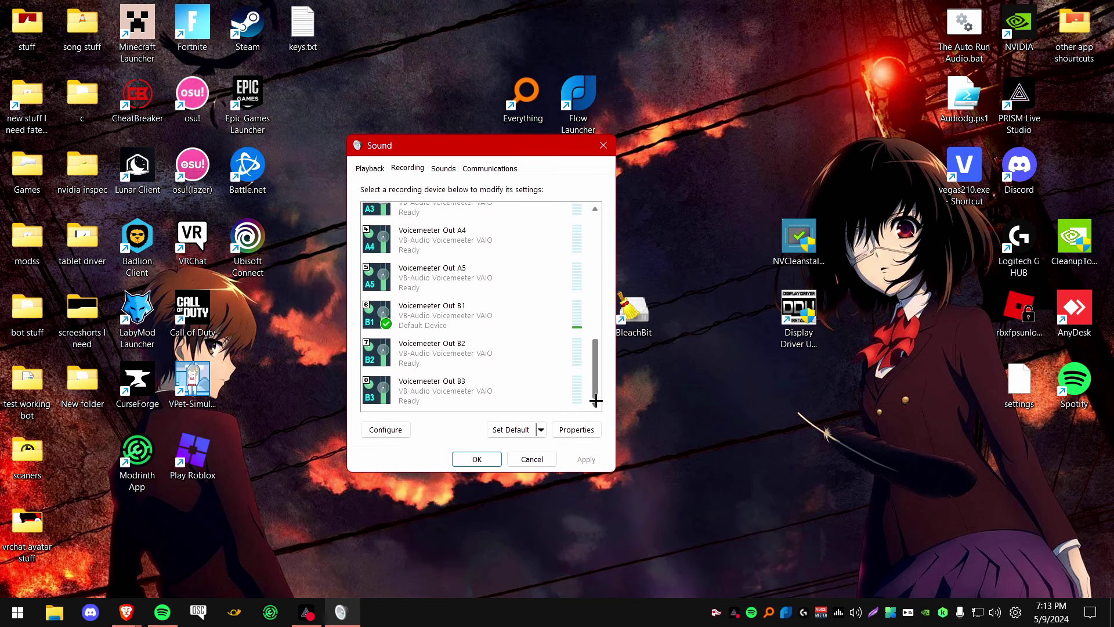
pyautogui.doubleClick(441, 315)
pyautogui.click(484, 220)
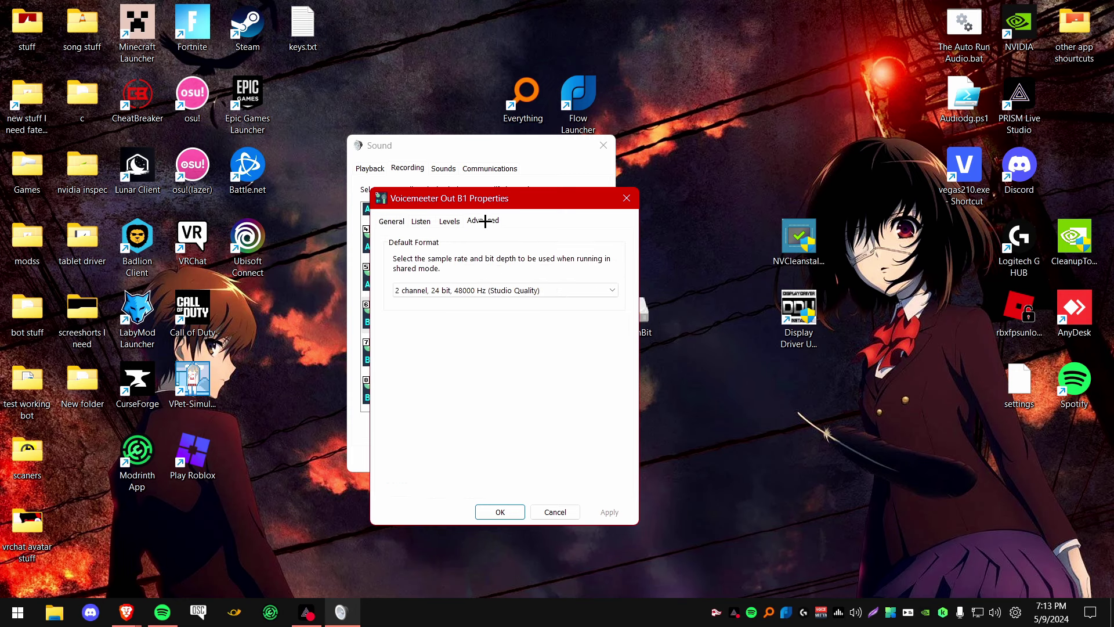
pyautogui.click(626, 199)
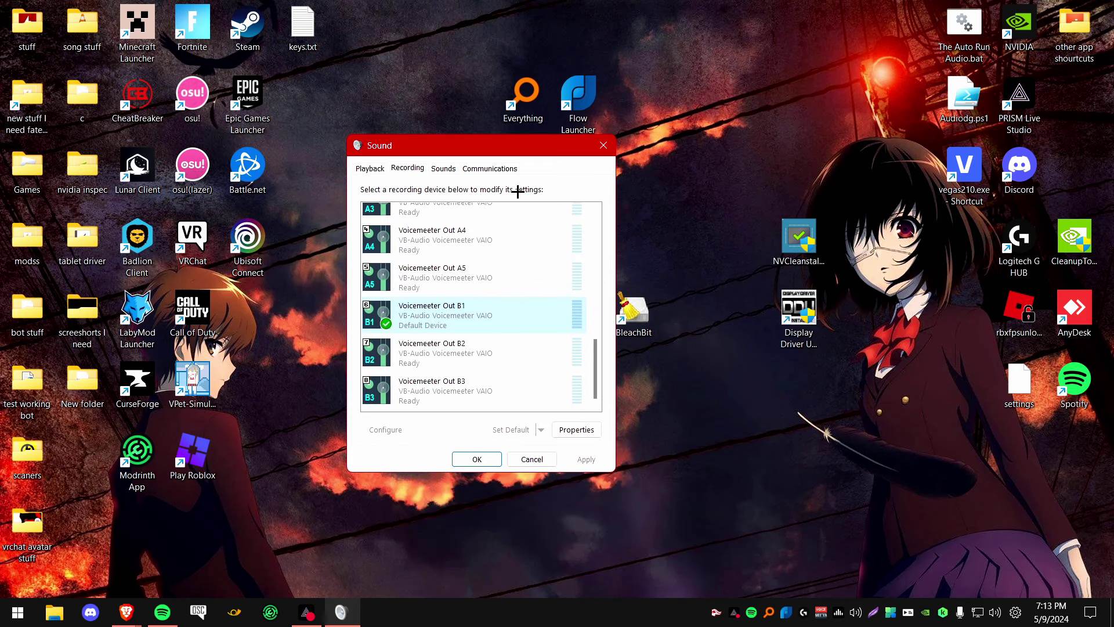
pyautogui.click(371, 169)
# Review the Speakers properties once more, then close Speakers Properties and the Sound dialog with OK.
pyautogui.scroll(-5, 598, 363)
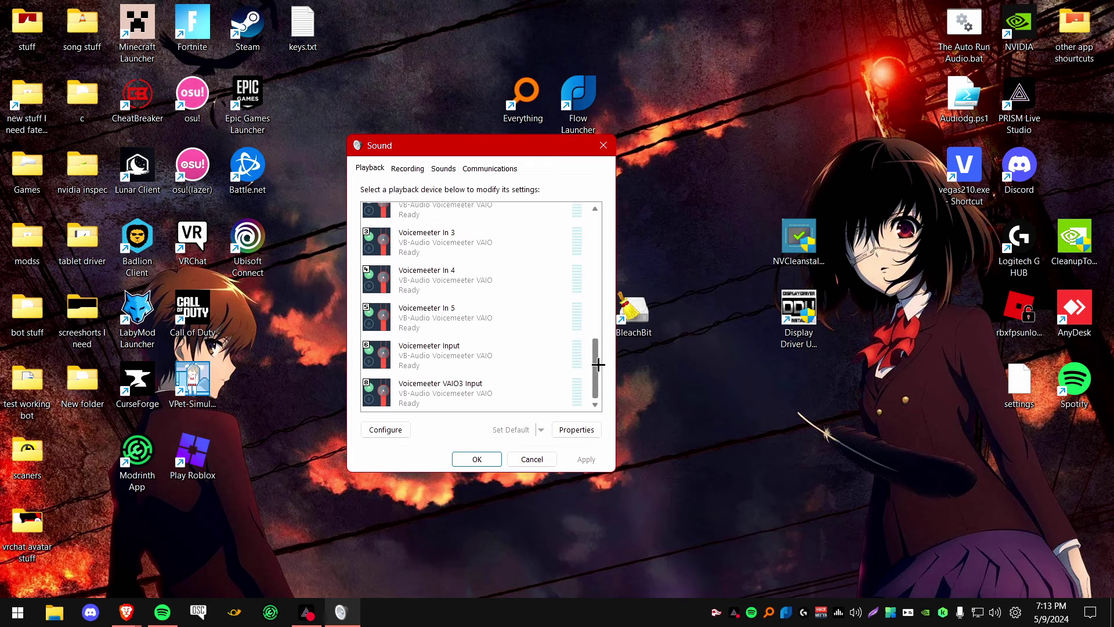
pyautogui.moveTo(599, 364); pyautogui.dragTo(601, 294)
pyautogui.doubleClick(473, 286)
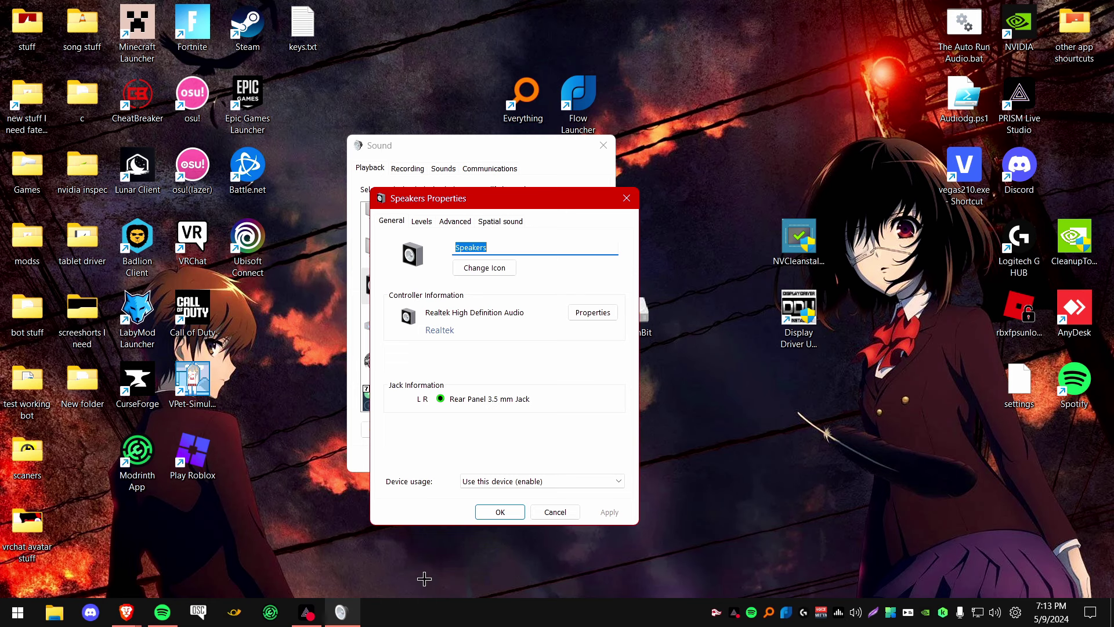
pyautogui.click(504, 513)
pyautogui.click(487, 464)
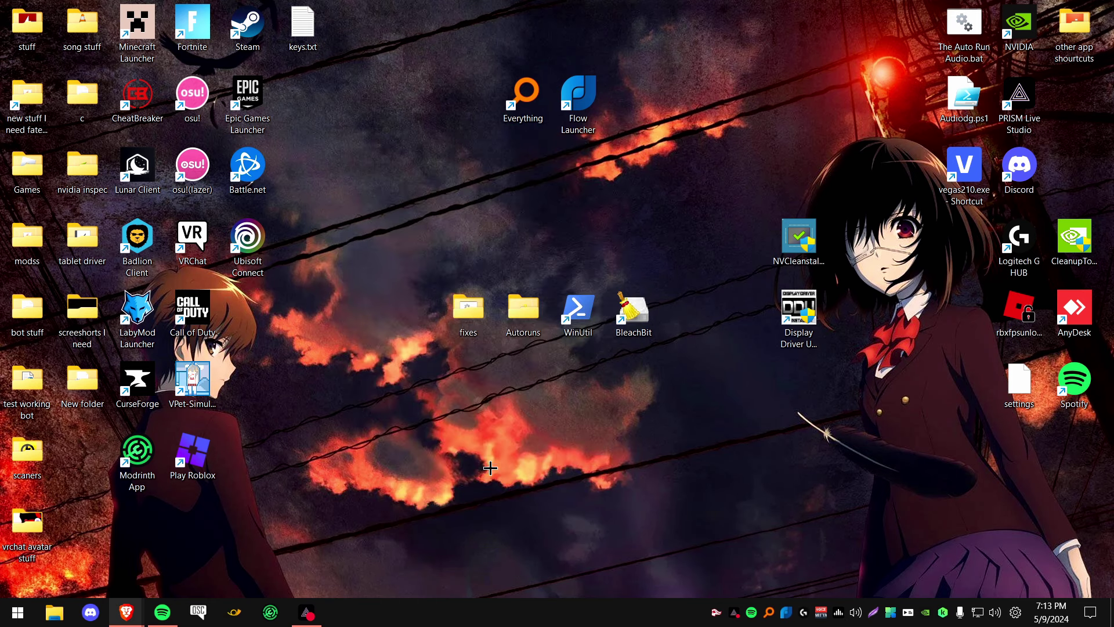
# Open Control Panel via a 'con' search and go to Network and Internet › Network and Sharing Center.
pyautogui.press('super')
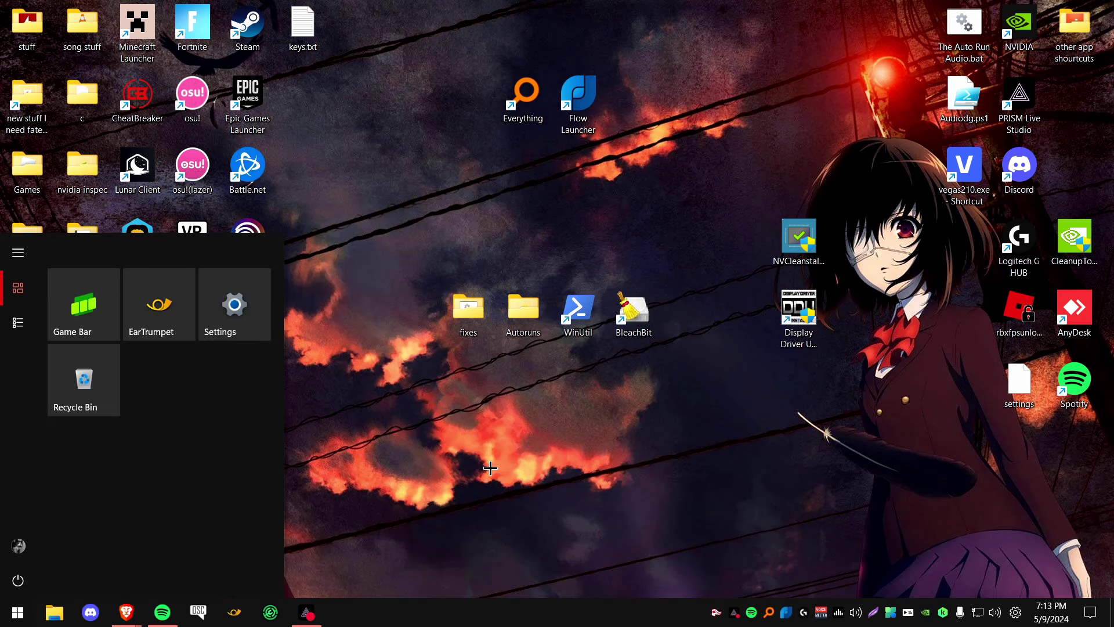
pyautogui.write('control Panel')
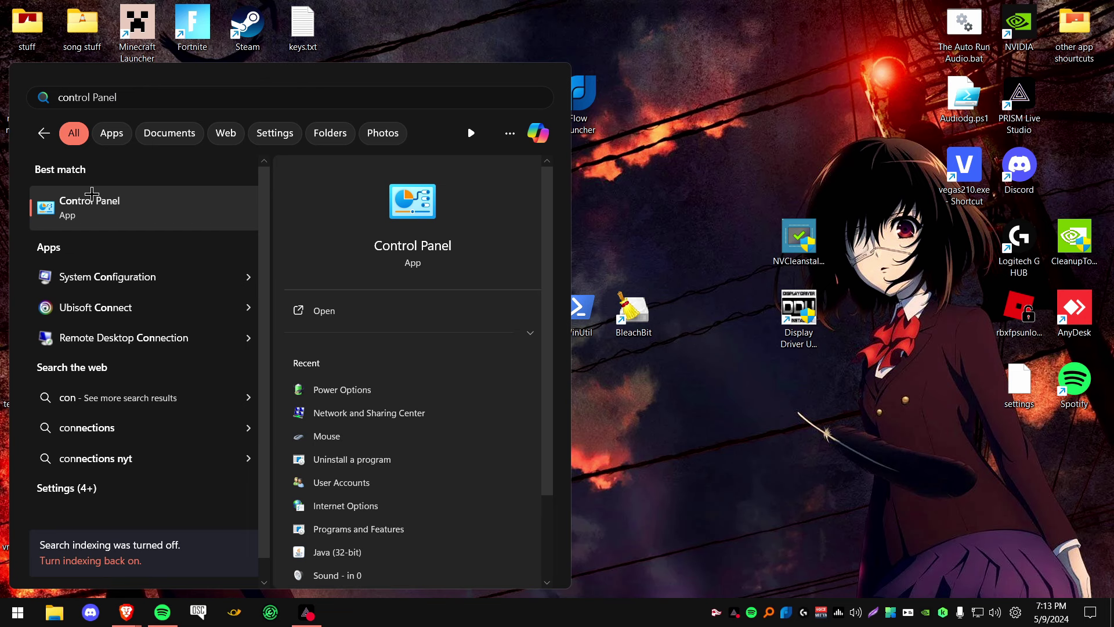
pyautogui.click(89, 200)
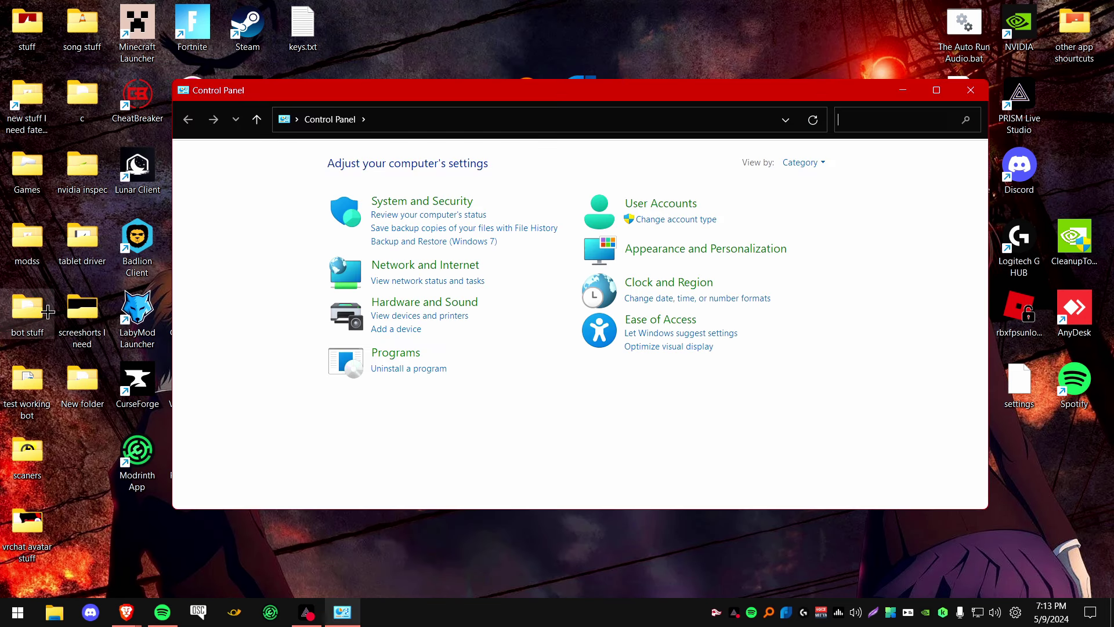
pyautogui.click(390, 264)
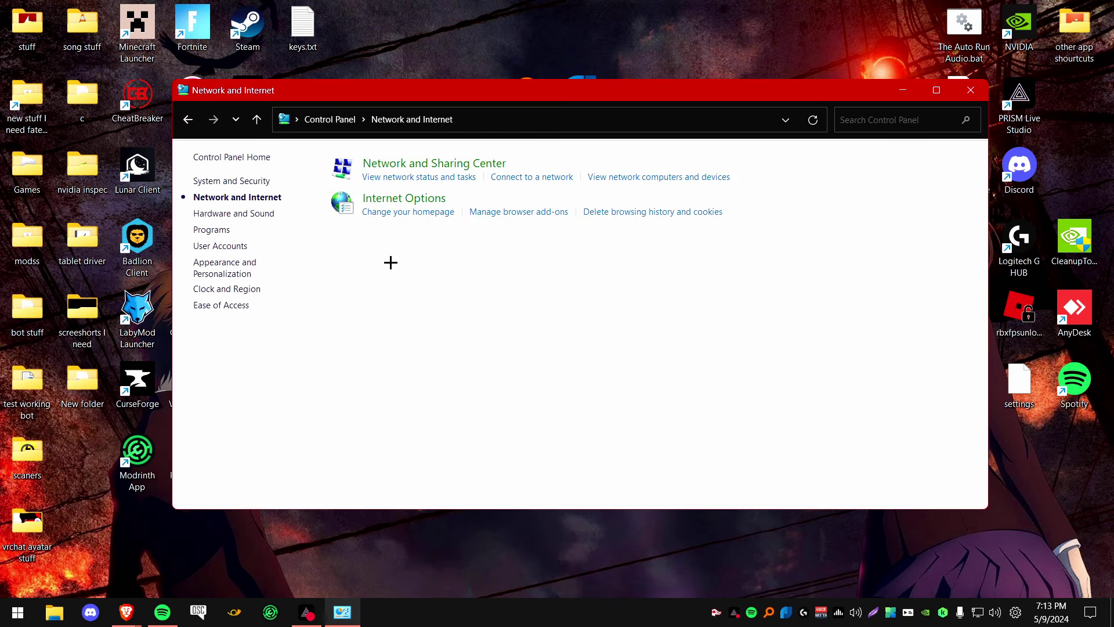
pyautogui.click(398, 164)
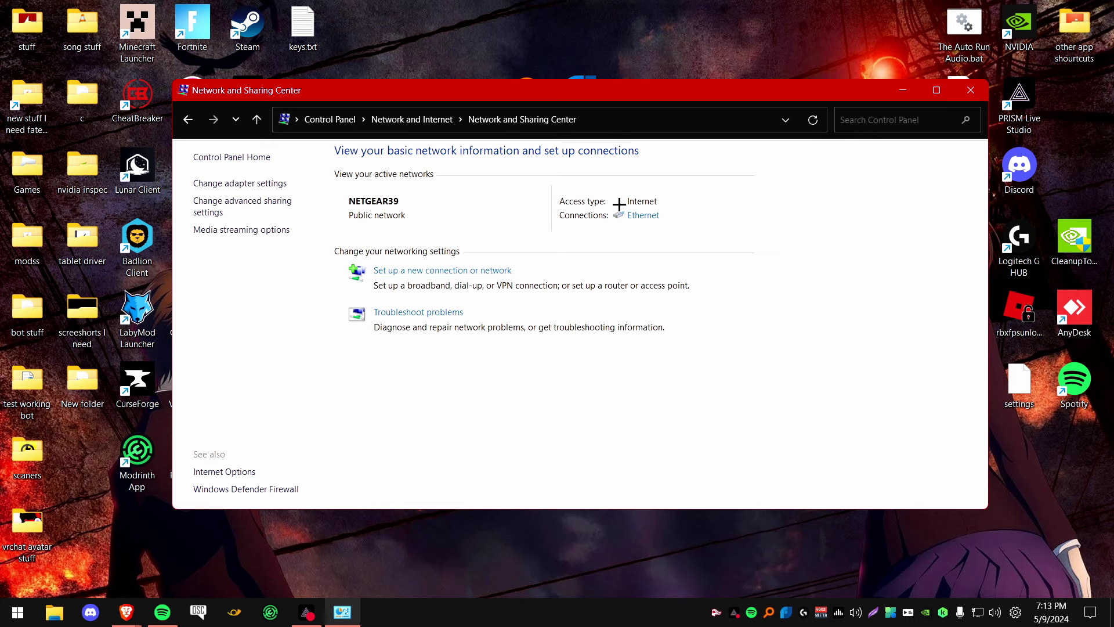
# Open the Ethernet connection's Internet Protocol Version 4 (TCP/IPv4) properties, set to obtain IP and DNS automatically.
pyautogui.click(638, 215)
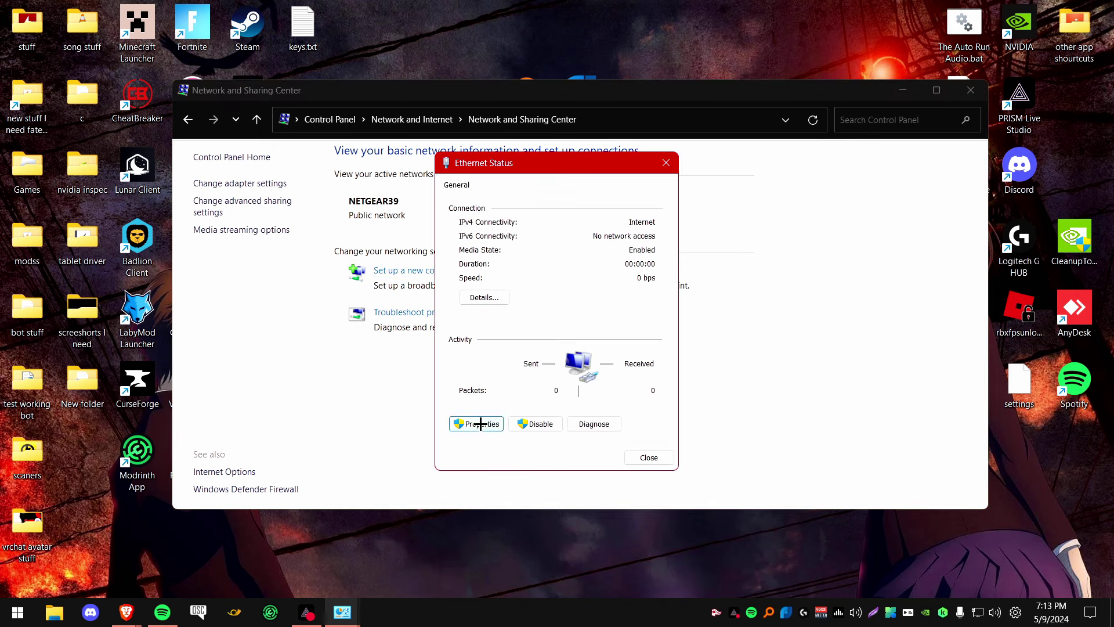
pyautogui.click(480, 424)
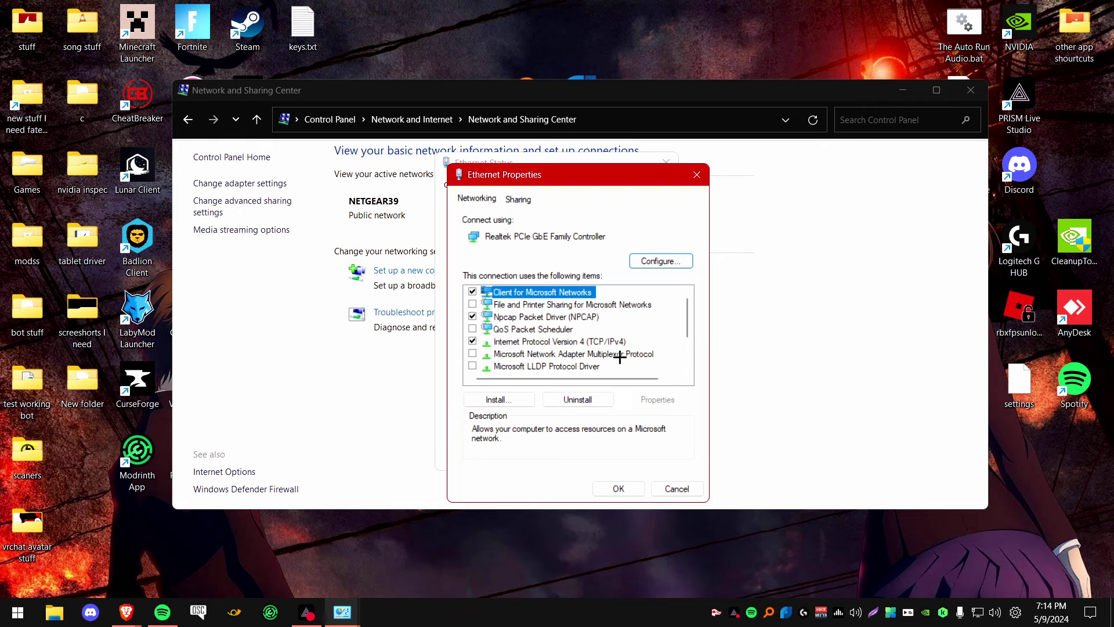
pyautogui.click(514, 342)
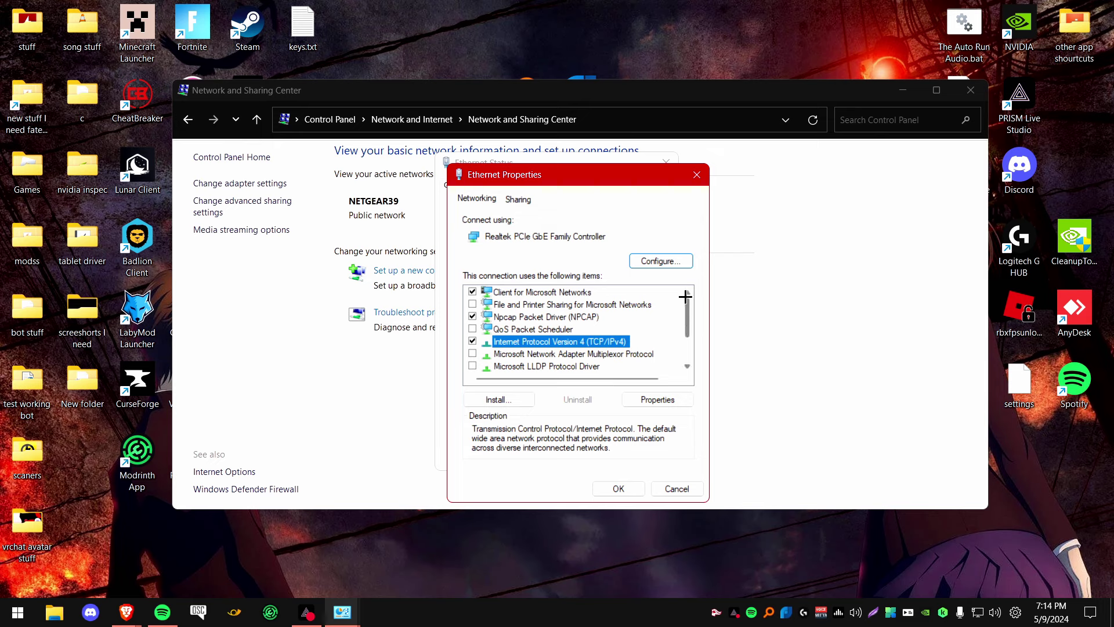
pyautogui.click(656, 399)
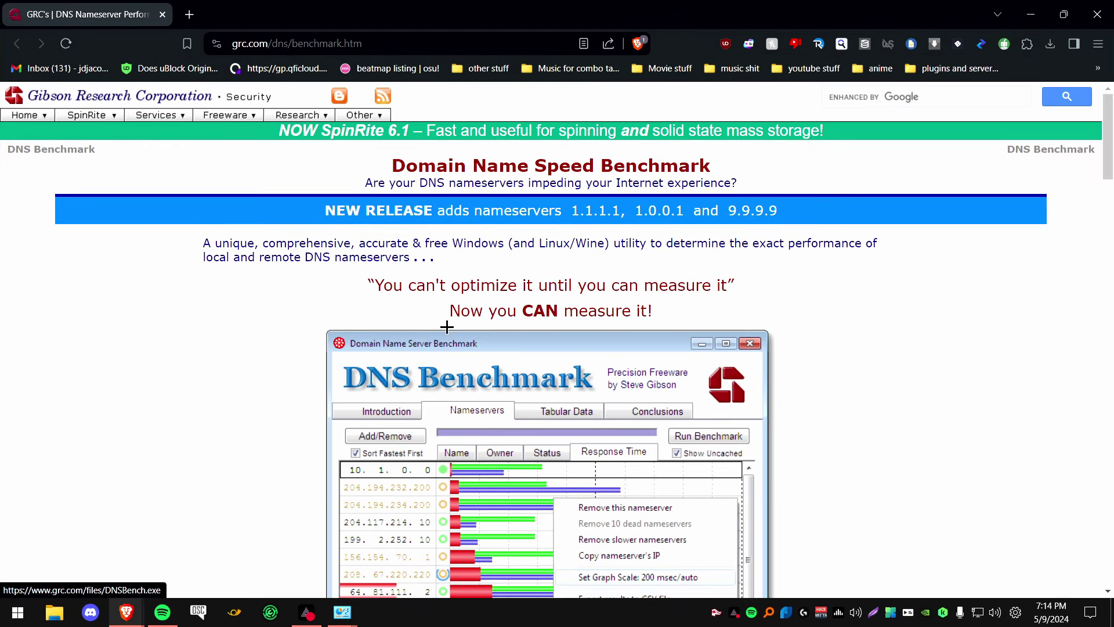
# Download DNSBench.exe from GRC's DNS Benchmark page and launch it from Brave's downloads.
pyautogui.moveTo(156, 115)
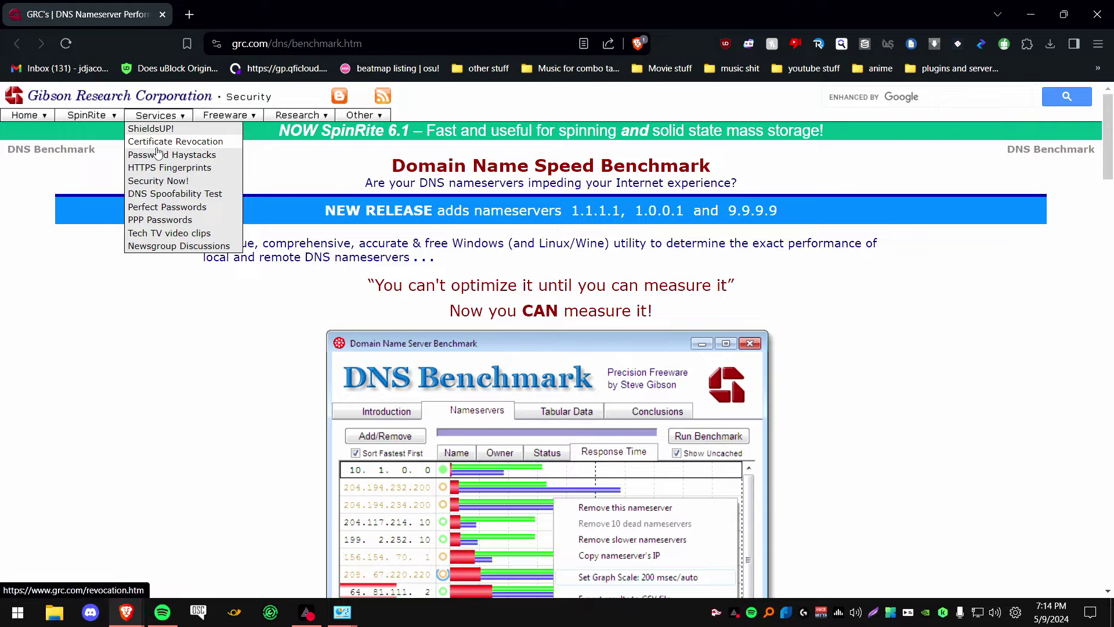
pyautogui.scroll(-20, 134, 363)
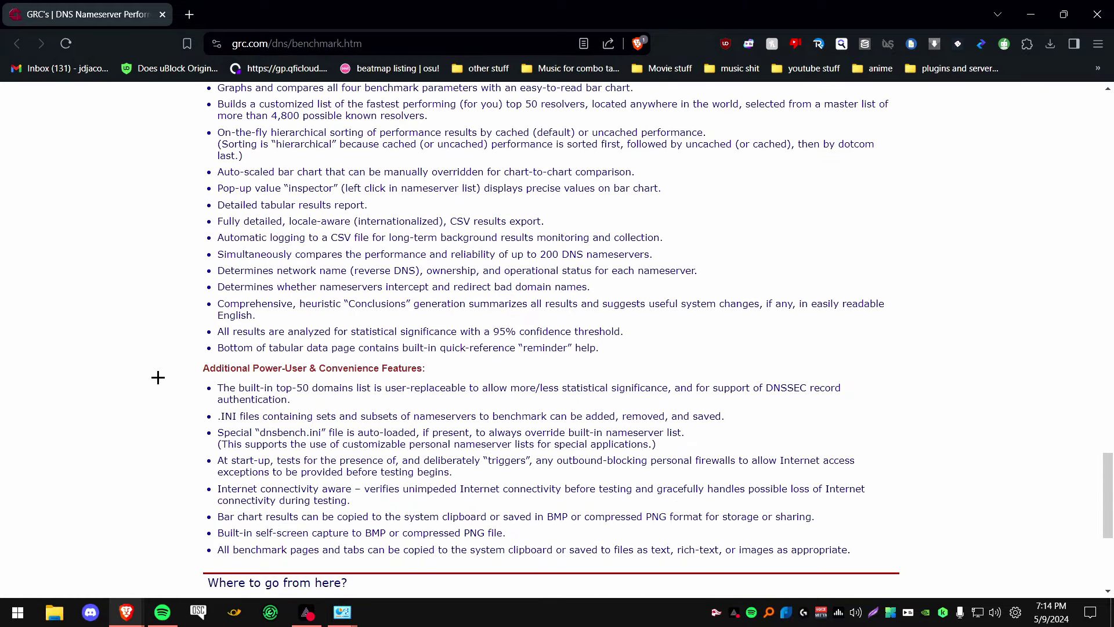
pyautogui.scroll(-5, 157, 378)
pyautogui.scroll(5, 142, 406)
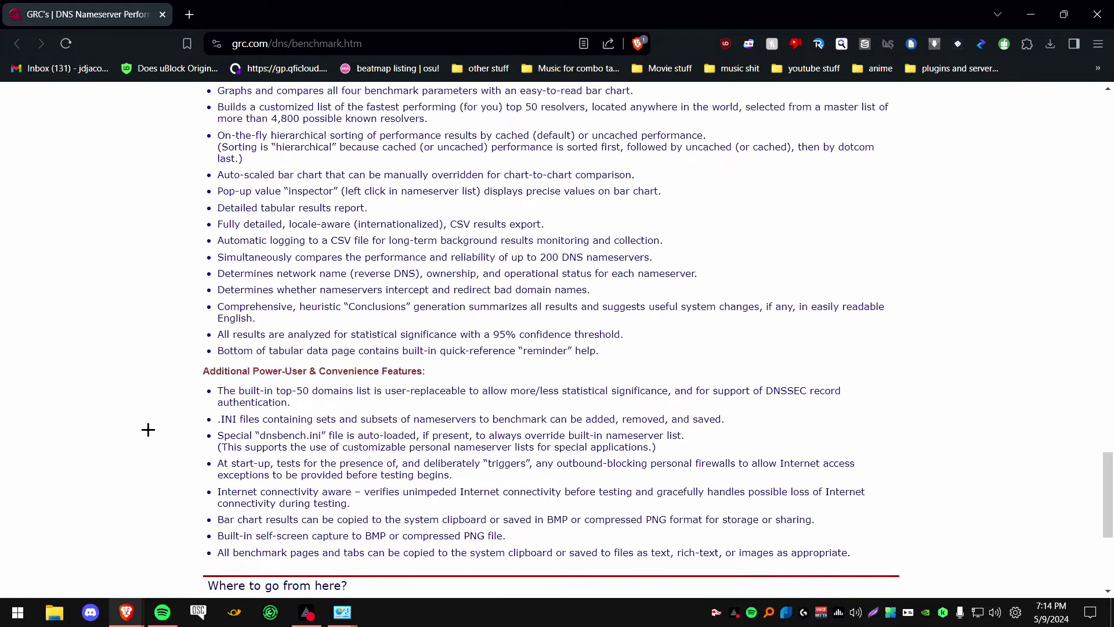
pyautogui.scroll(20, 147, 429)
pyautogui.scroll(7, 174, 463)
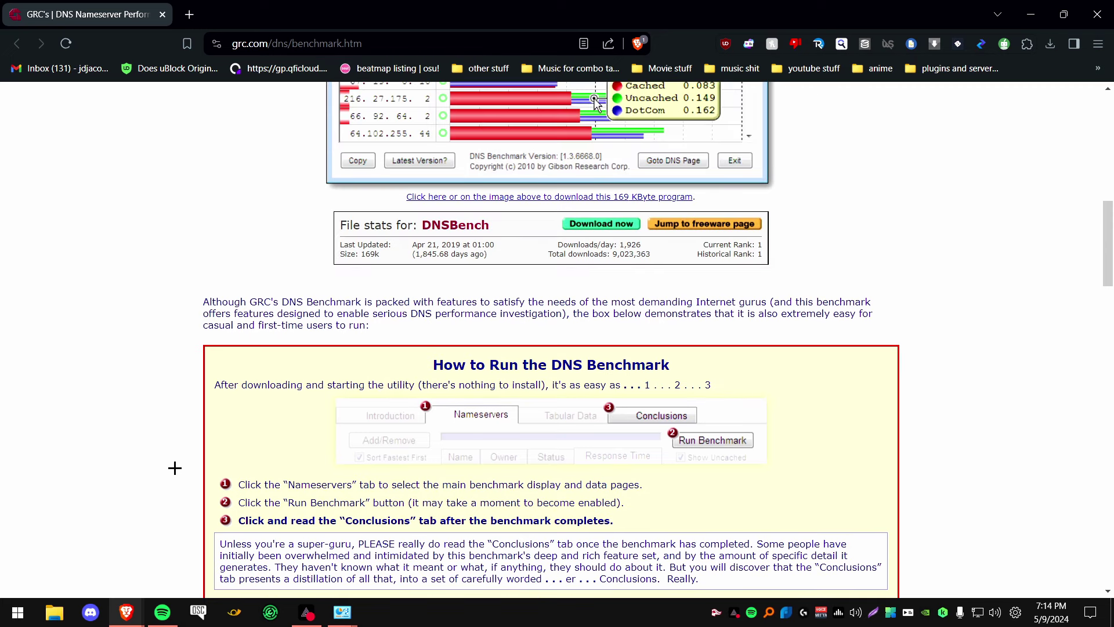
pyautogui.click(589, 444)
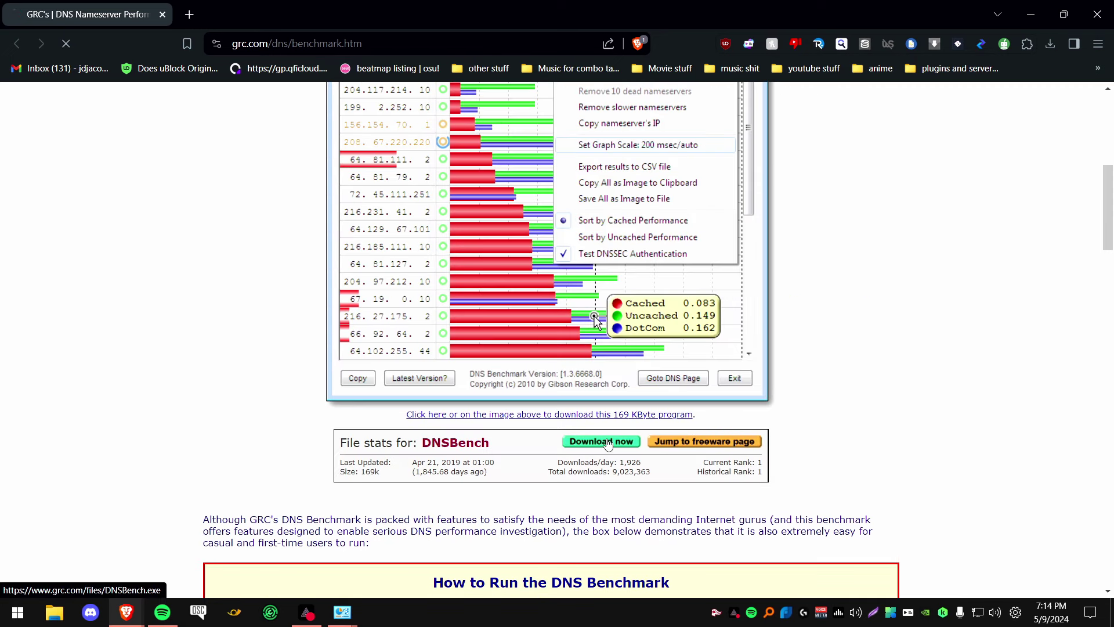
pyautogui.click(685, 447)
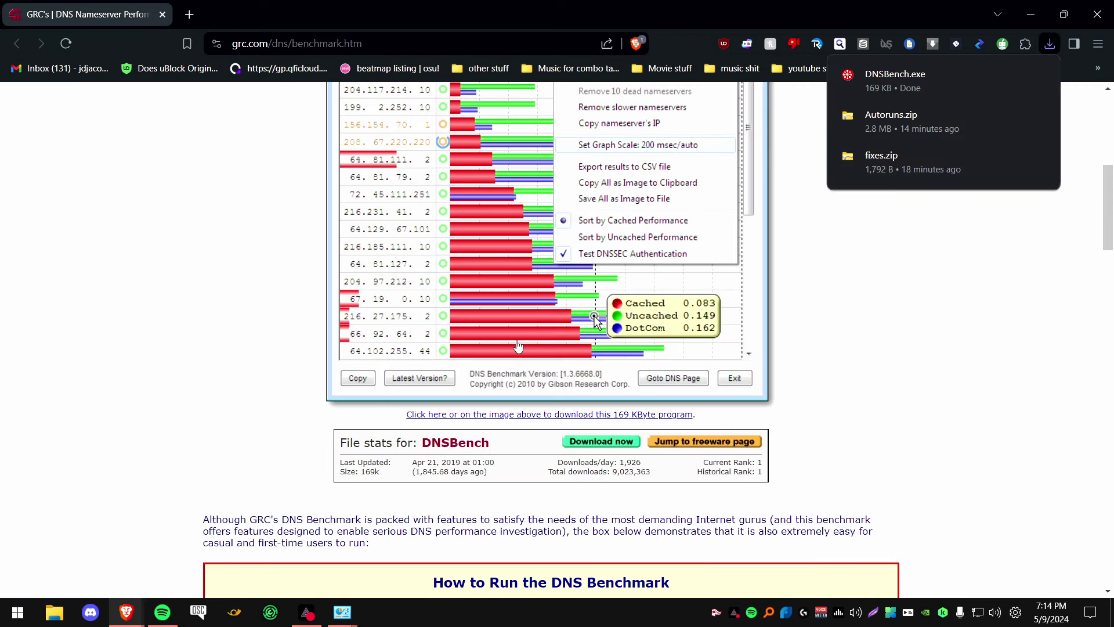
pyautogui.click(853, 81)
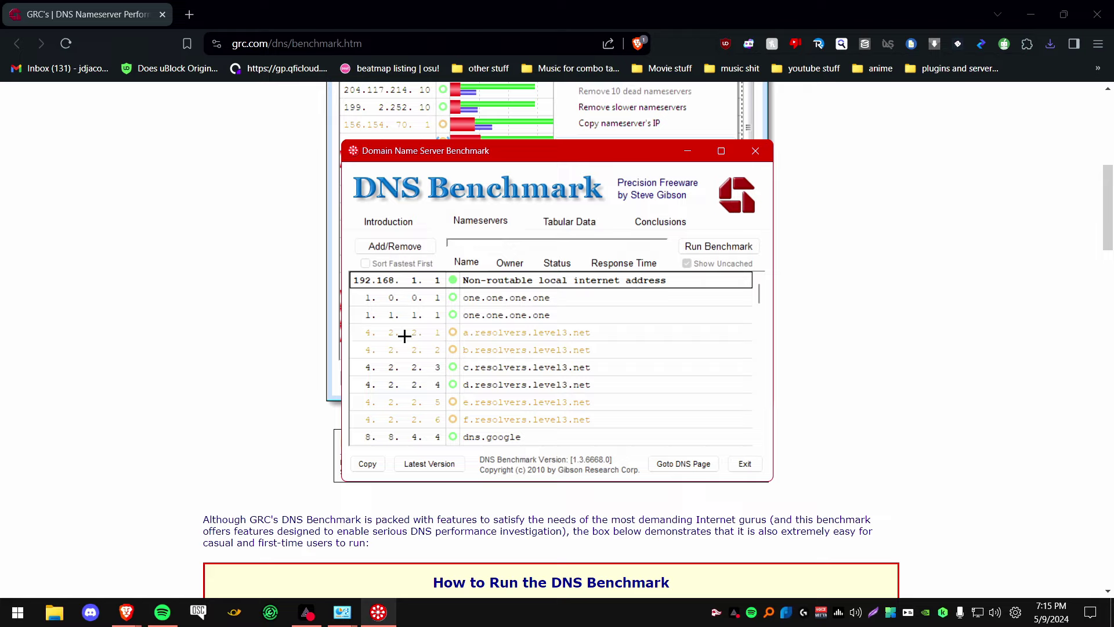
# Scroll through DNS Benchmark's nameserver list of 1.1.1.1, 8.8.8.8, 9.9.9.9 and other resolvers.
pyautogui.scroll(-2, 405, 332)
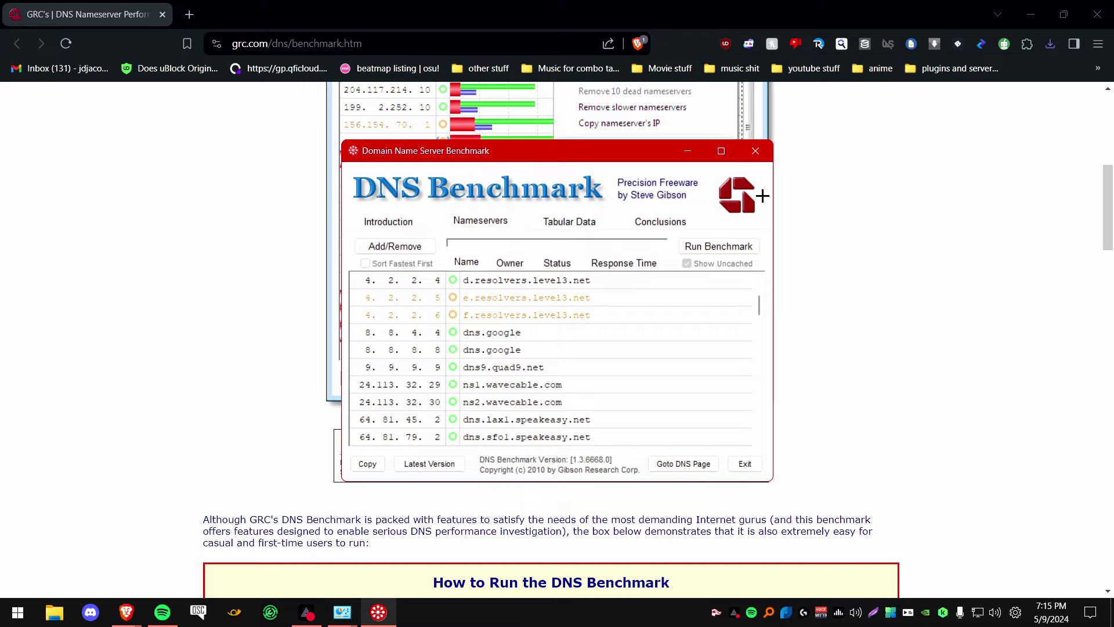
# Open Command Prompt and run ping 1.1.1.1, getting replies of about 22–25 ms.
pyautogui.press('super')
pyautogui.write('cmd')
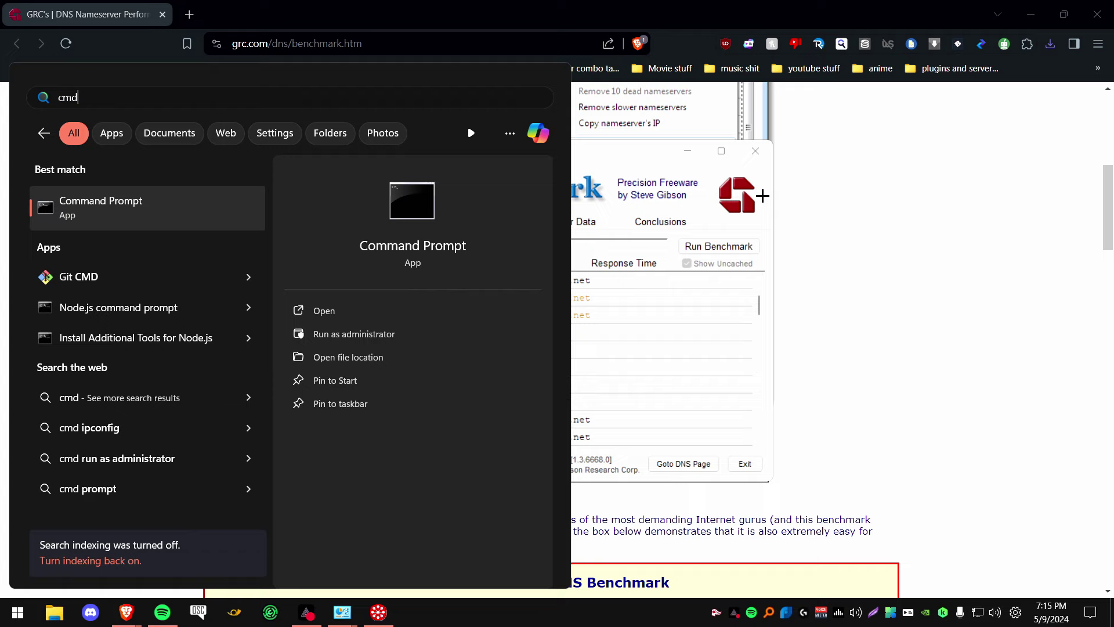
pyautogui.click(384, 310)
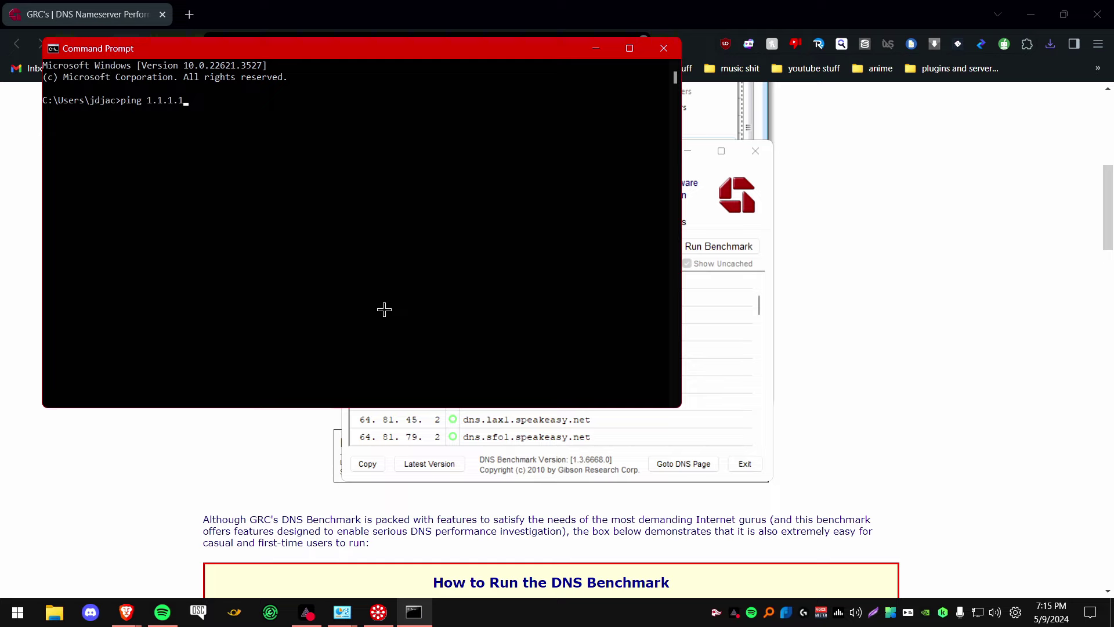
pyautogui.write('ping 1.1.1.1')
pyautogui.press('Return')
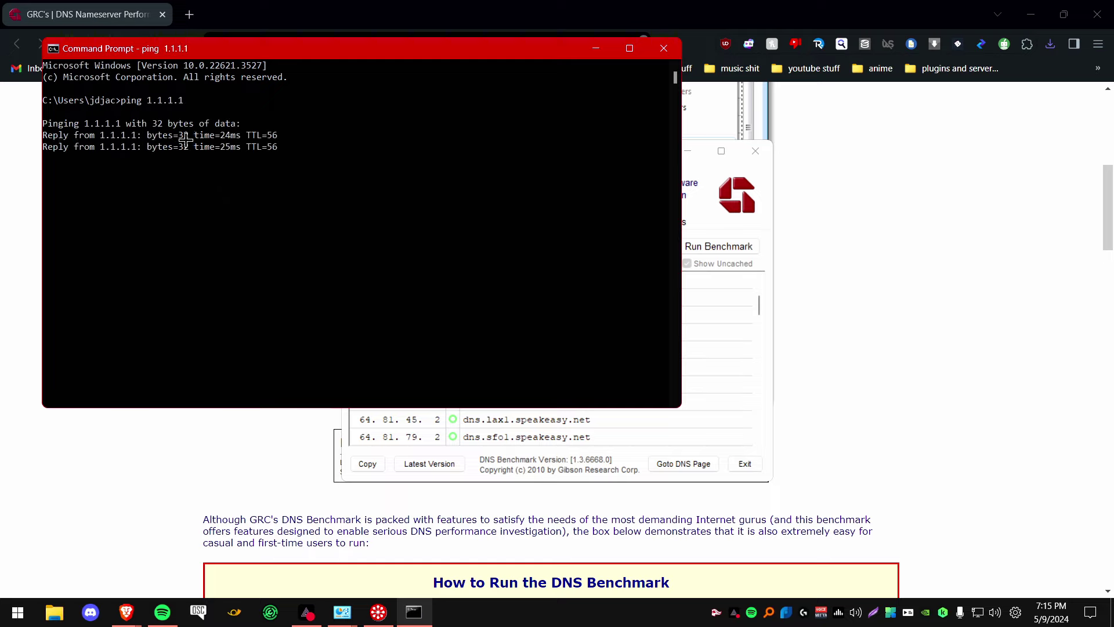
# Pause the ping output, clear the console selection, and close the Command Prompt window.
pyautogui.click(187, 146)
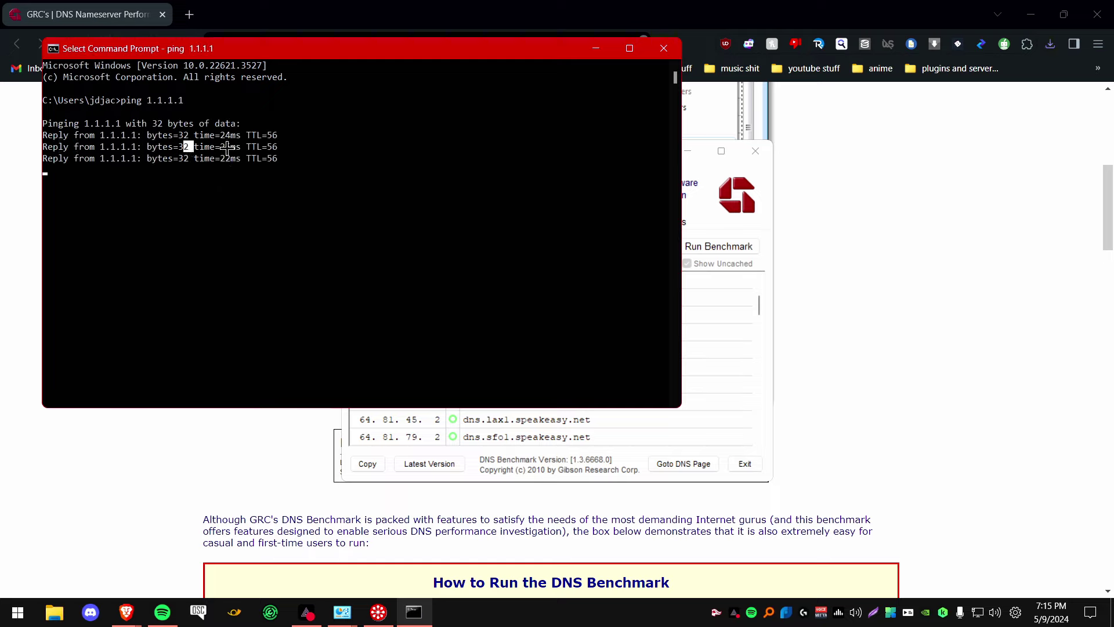
pyautogui.click(232, 169)
pyautogui.rightClick(415, 614)
pyautogui.press('Escape')
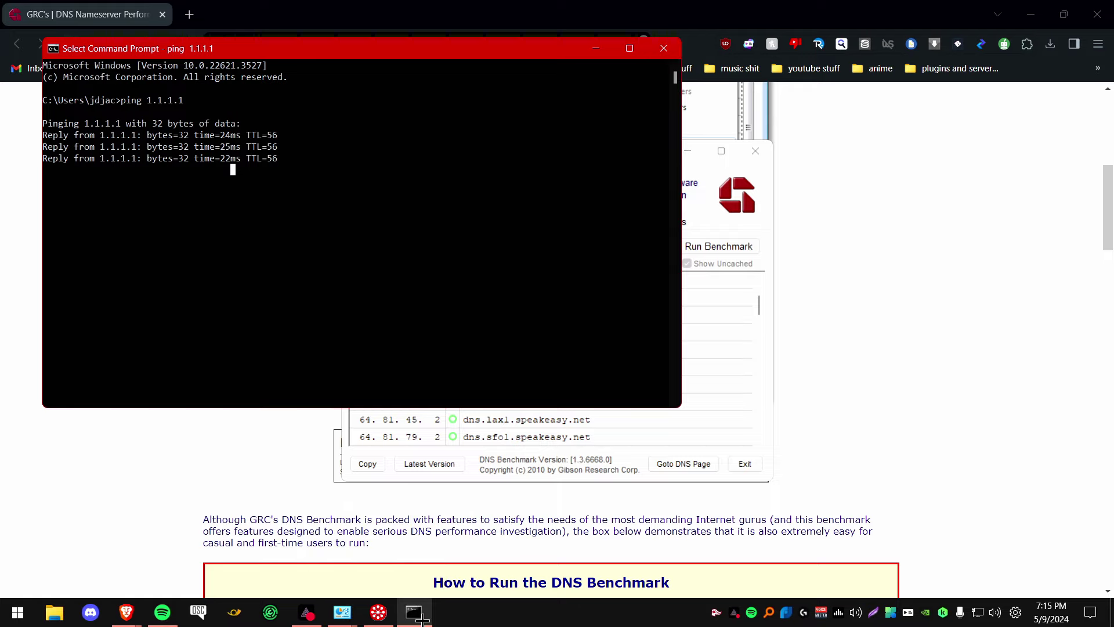
pyautogui.click(664, 48)
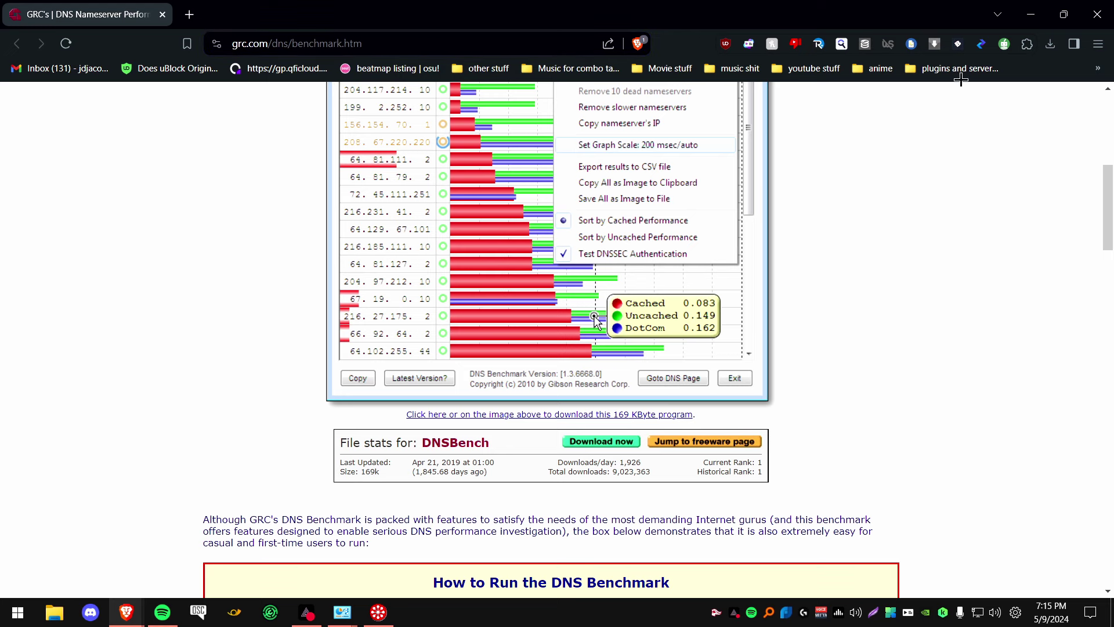
# Close Brave and DNS Benchmark, keep IPv4 DNS on automatic, and open the Realtek adapter's configuration.
pyautogui.click(1094, 14)
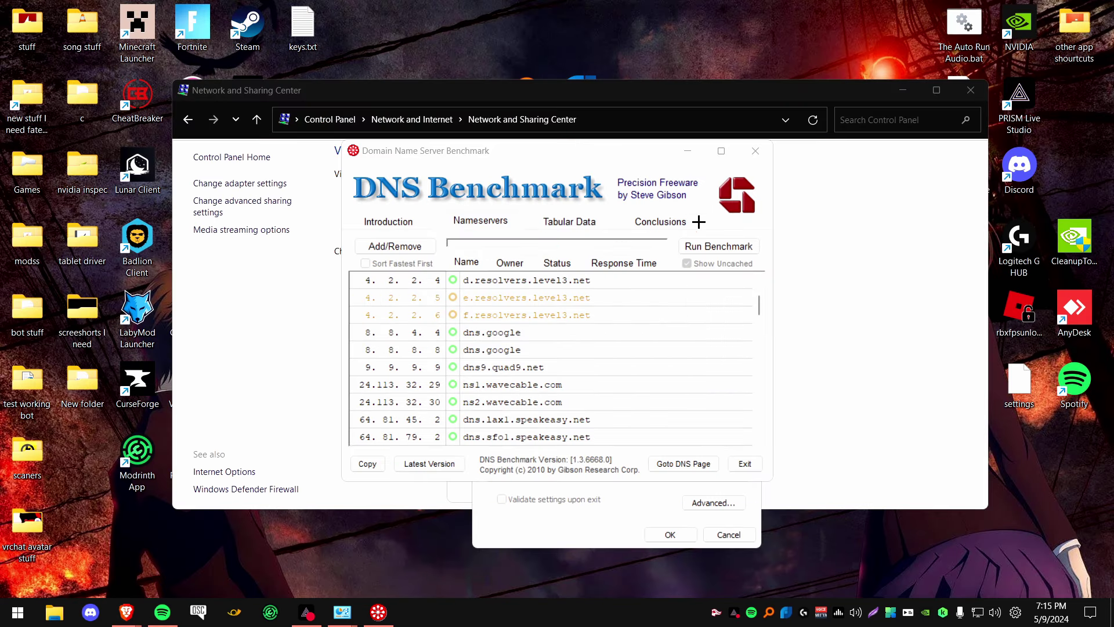
pyautogui.click(755, 150)
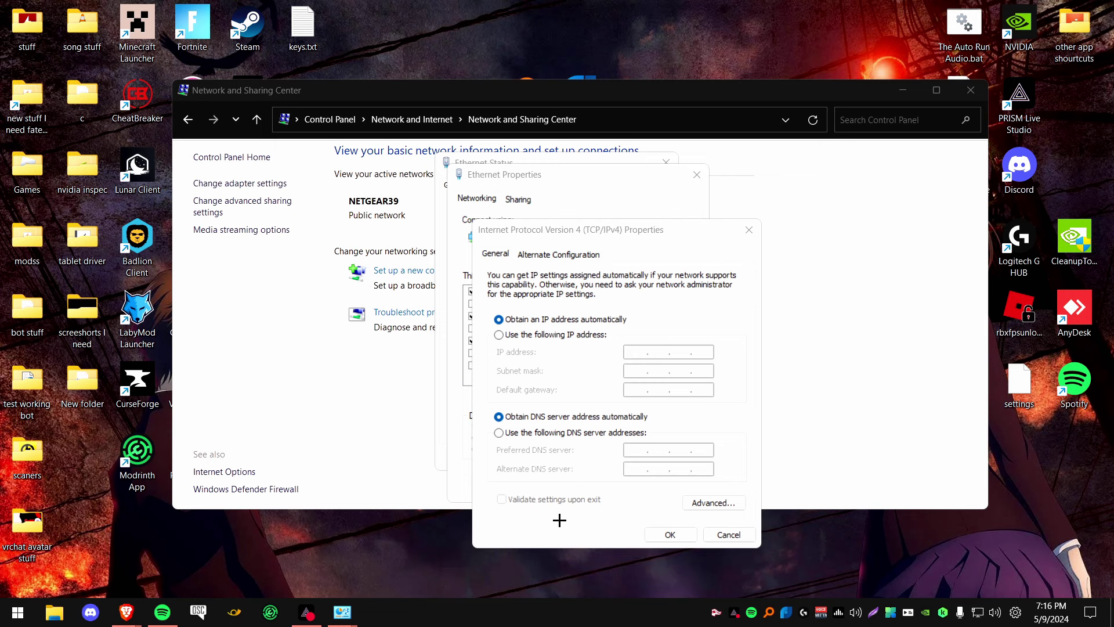
pyautogui.click(514, 433)
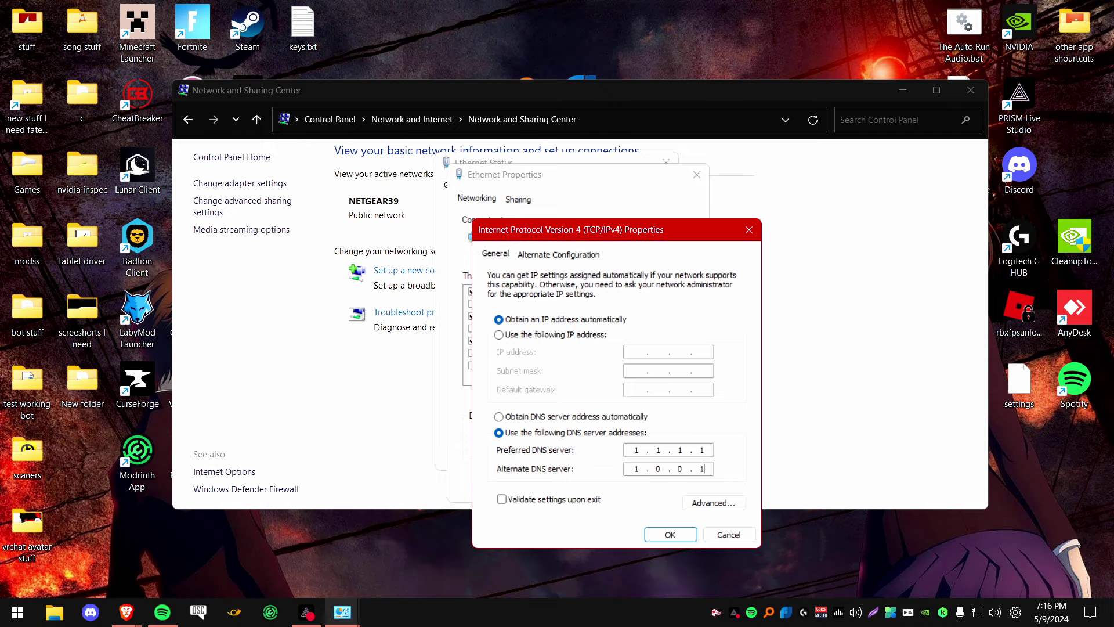
pyautogui.click(526, 417)
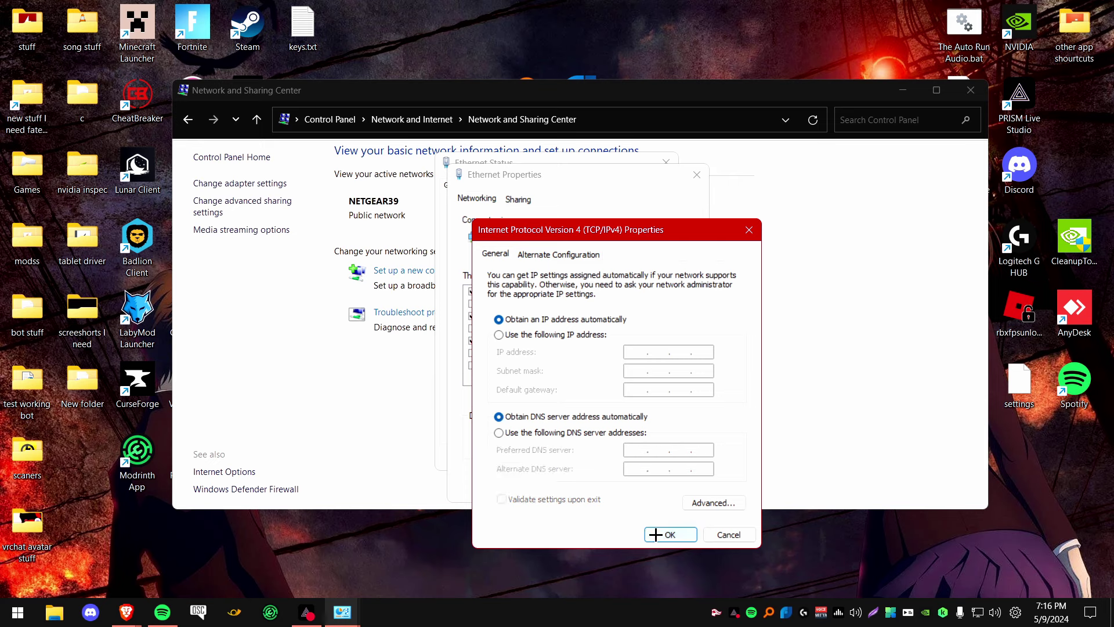
pyautogui.click(652, 532)
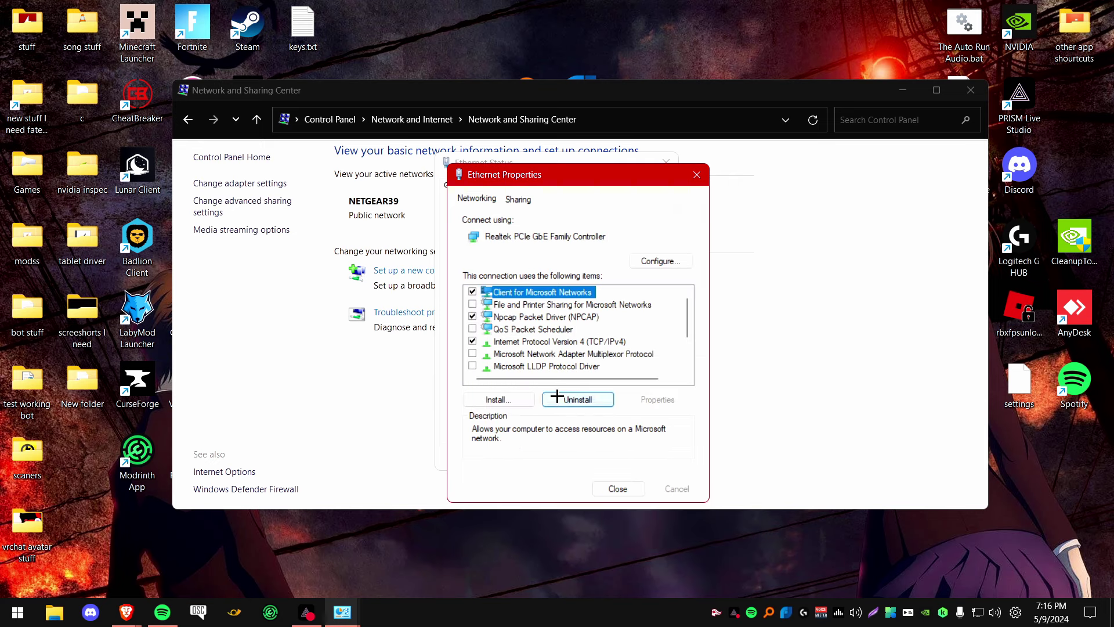
pyautogui.click(514, 341)
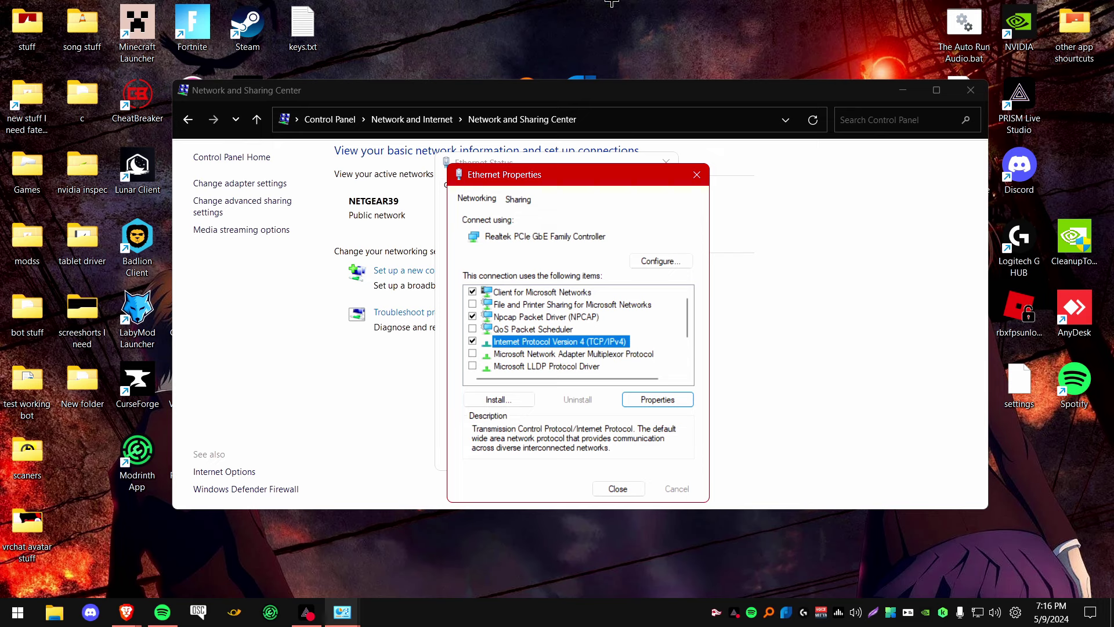
pyautogui.click(661, 261)
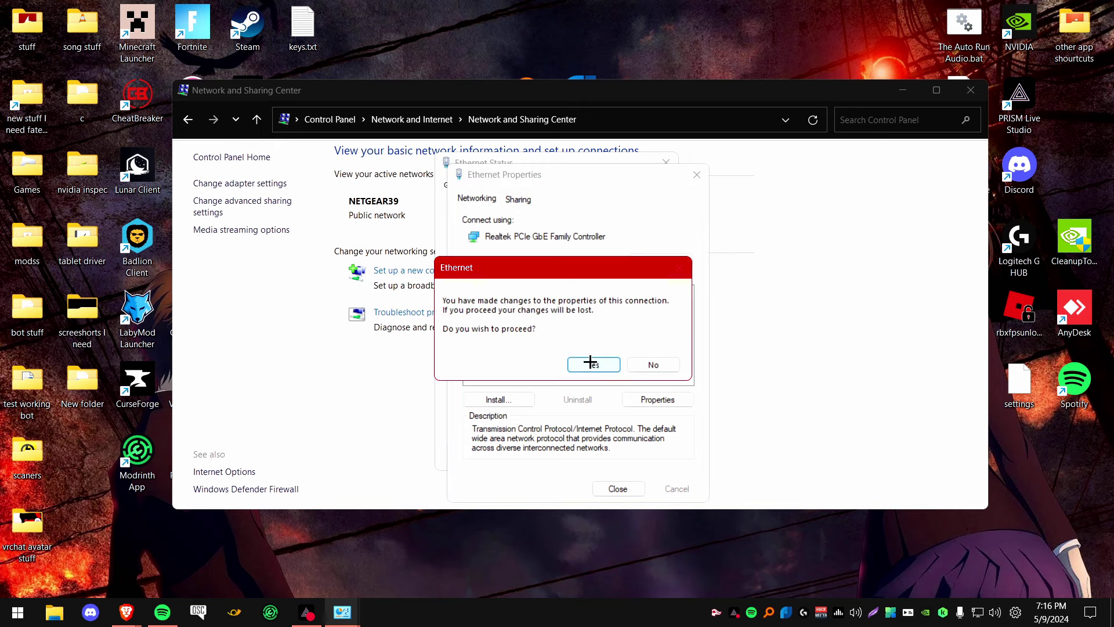
# Accept the warning and uncheck 'Allow the computer to turn off this device to save power' for the Realtek adapter.
pyautogui.click(590, 363)
pyautogui.click(109, 80)
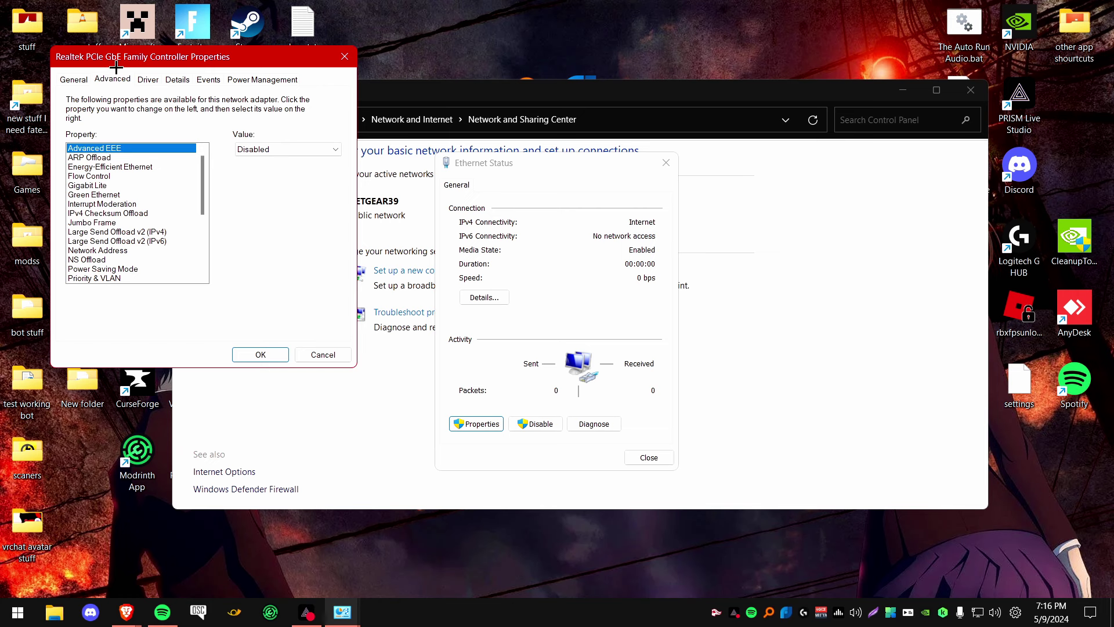
pyautogui.moveTo(124, 63); pyautogui.dragTo(477, 166)
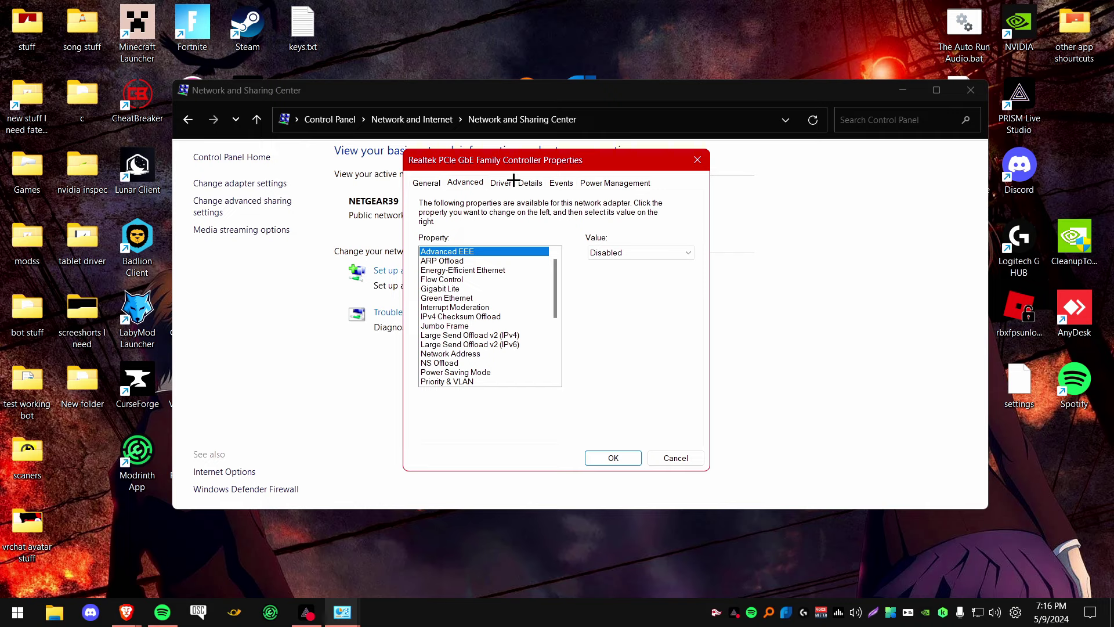
pyautogui.click(589, 183)
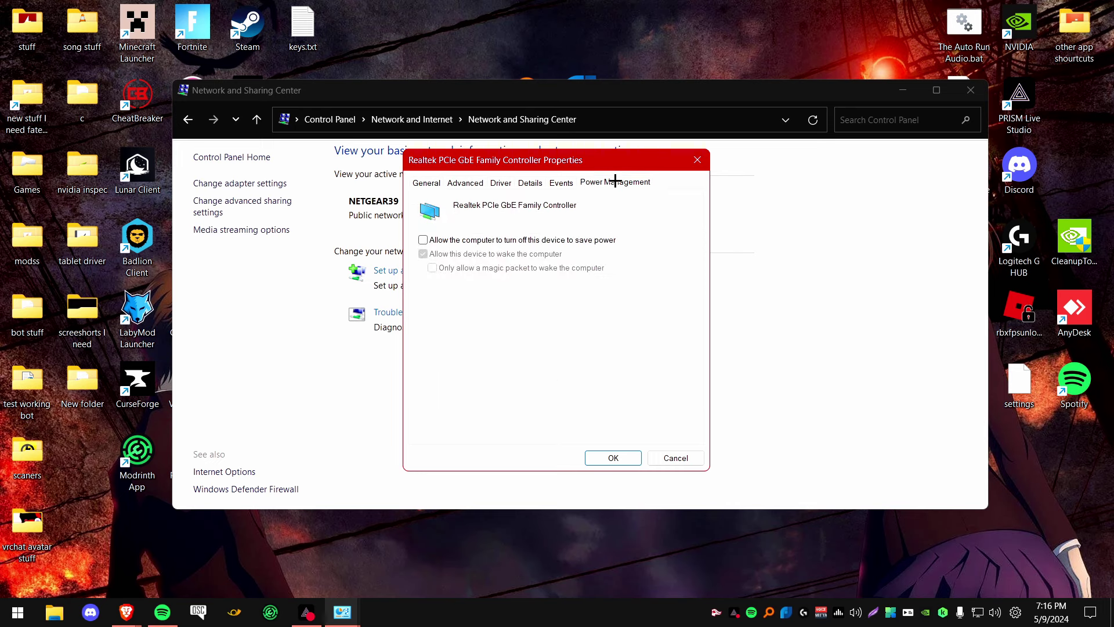
pyautogui.click(443, 240)
pyautogui.click(447, 240)
pyautogui.click(467, 184)
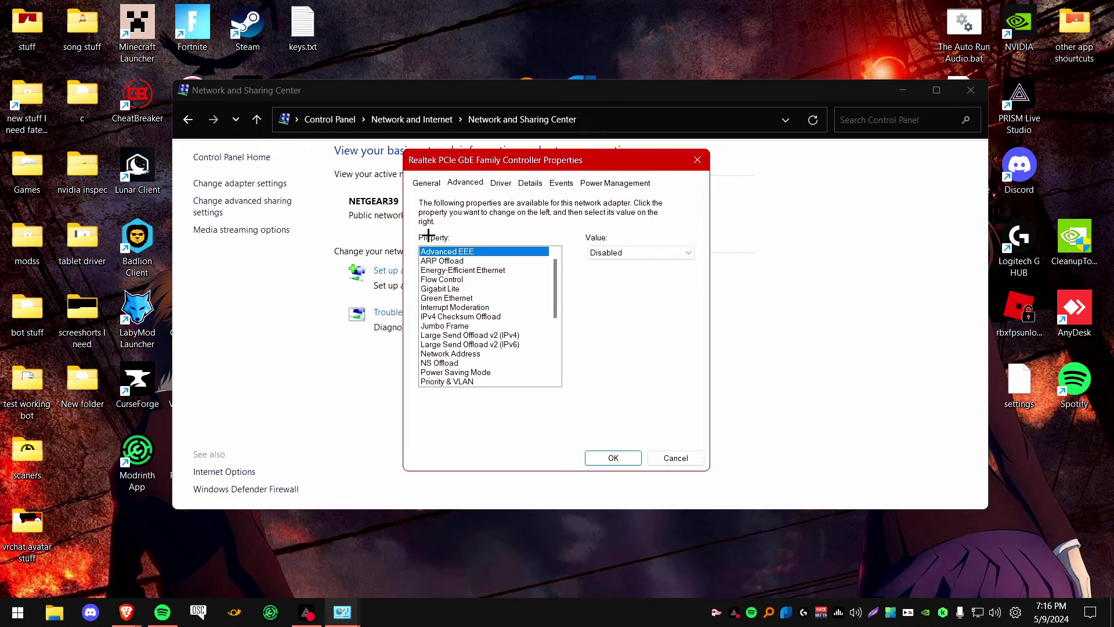
pyautogui.click(458, 260)
pyautogui.click(450, 270)
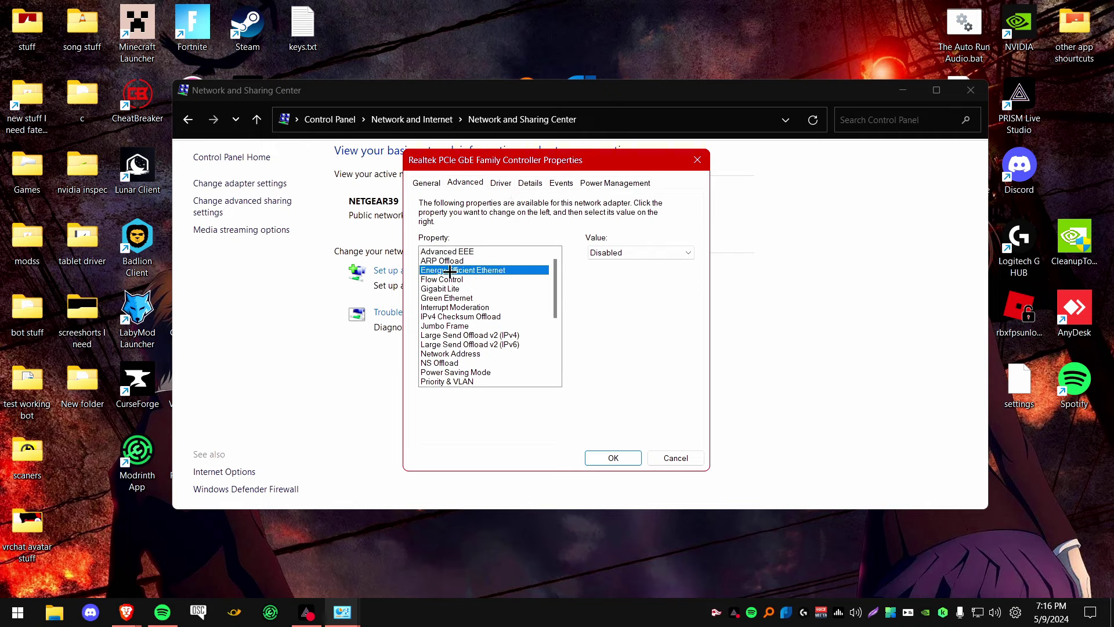
pyautogui.click(506, 279)
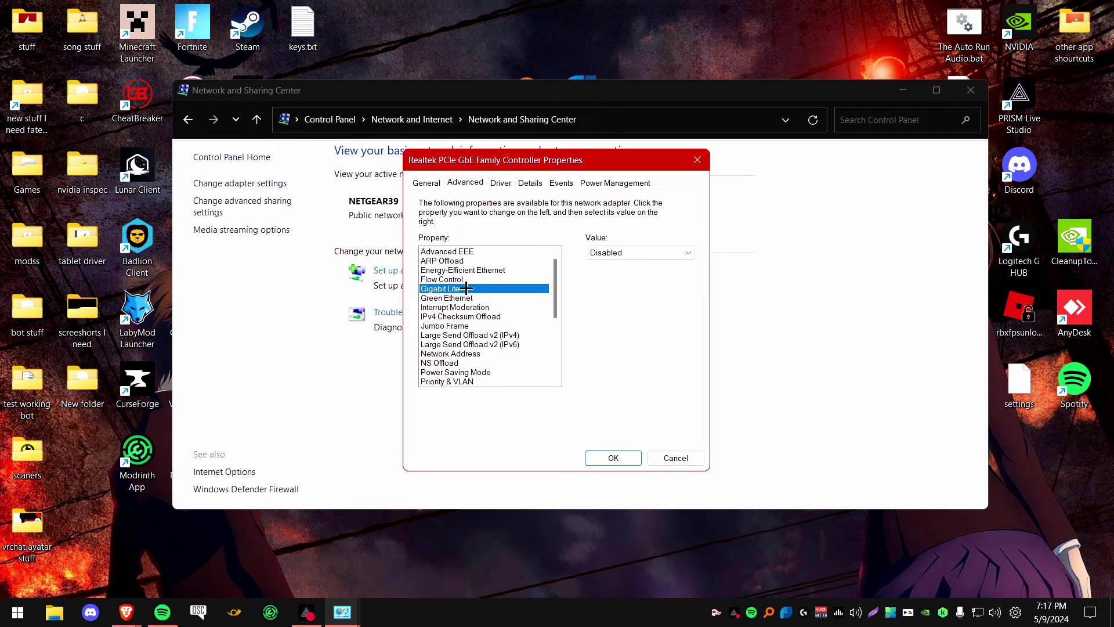
pyautogui.click(476, 297)
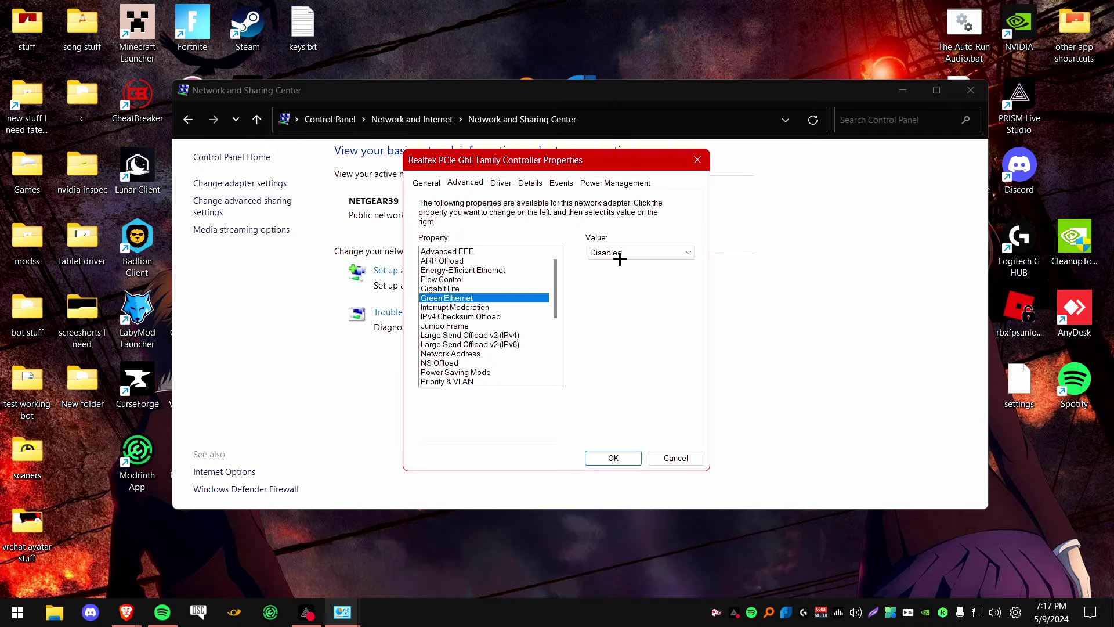
pyautogui.click(475, 308)
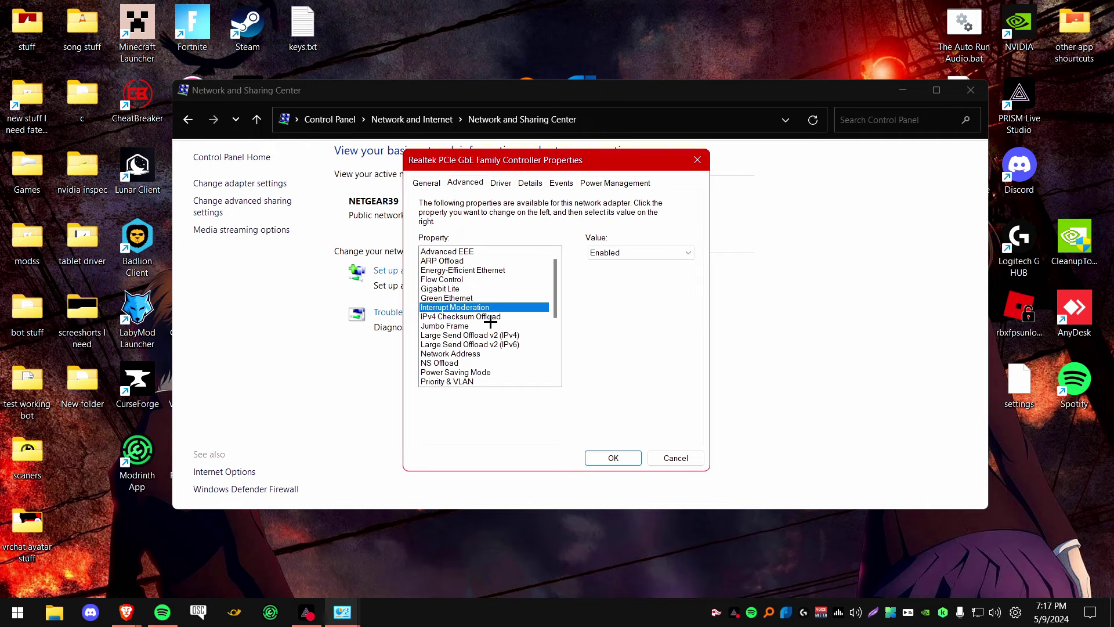
# Verify IPv4 Checksum Offload, Jumbo Frame, Large Send Offload, NS Offload, Power Saving Mode and Priority & VLAN values.
pyautogui.scroll(-2, 491, 321)
pyautogui.click(487, 261)
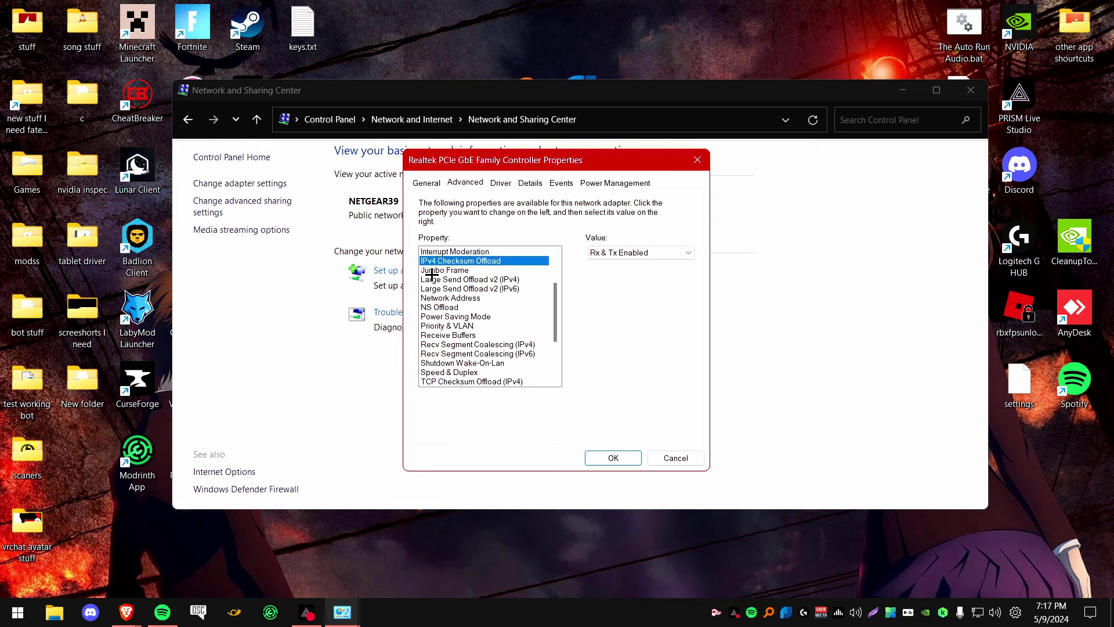
pyautogui.click(490, 270)
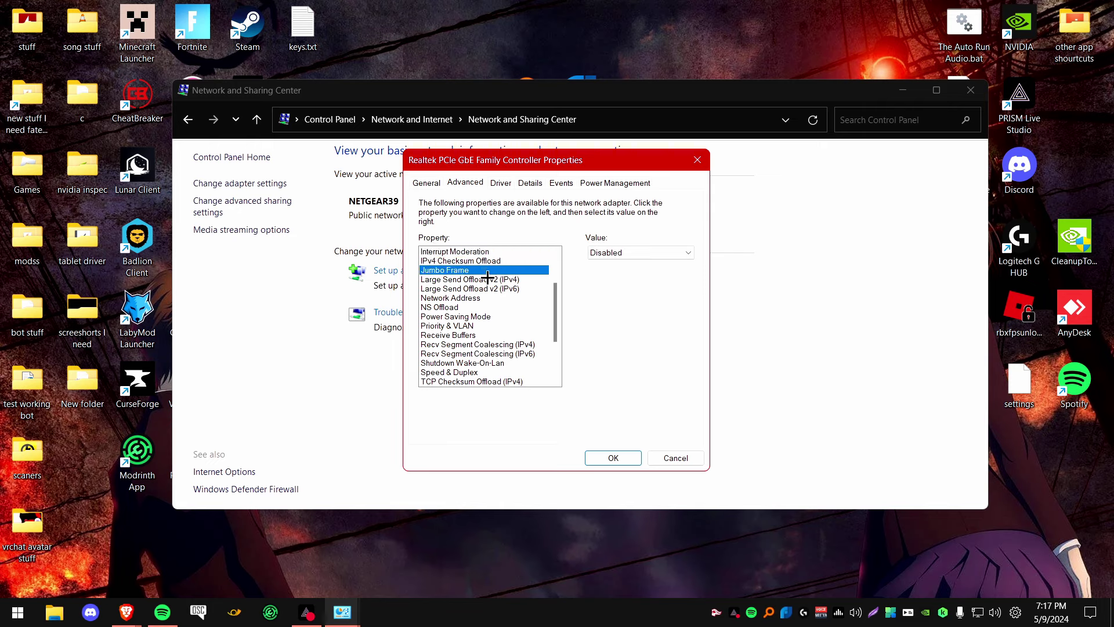
pyautogui.click(487, 279)
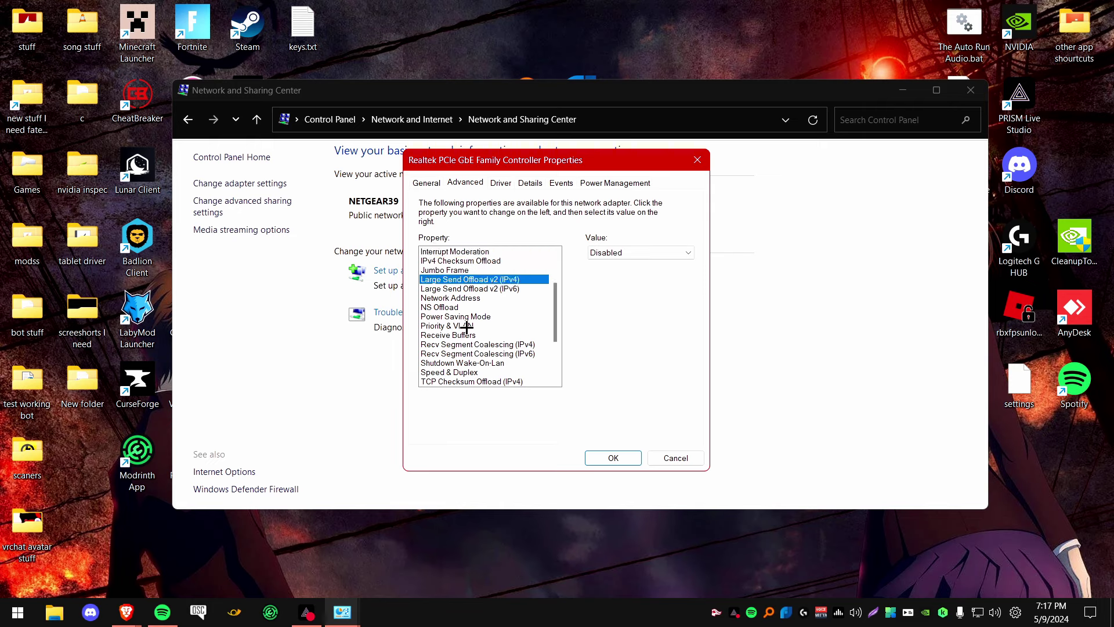
pyautogui.click(450, 316)
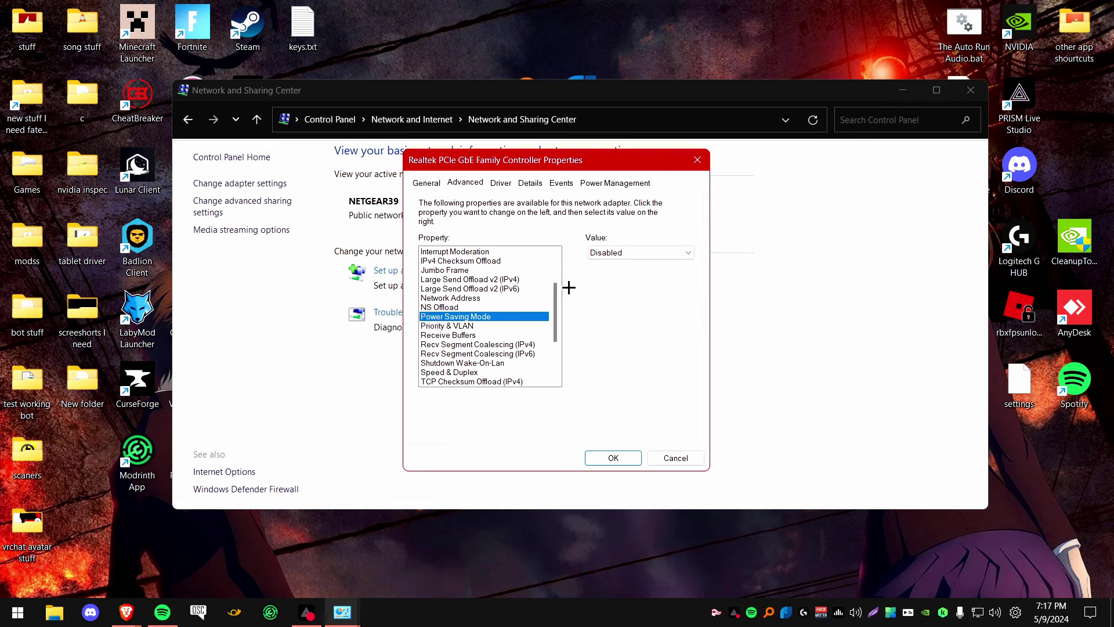
pyautogui.scroll(-1, 513, 316)
pyautogui.click(511, 251)
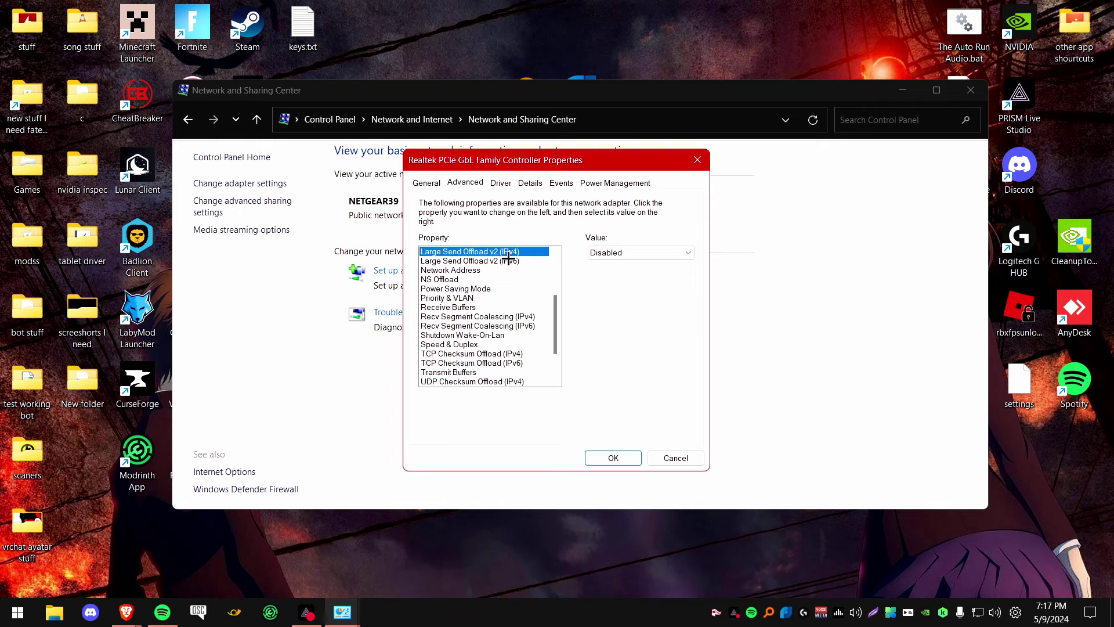
pyautogui.click(509, 261)
pyautogui.click(503, 280)
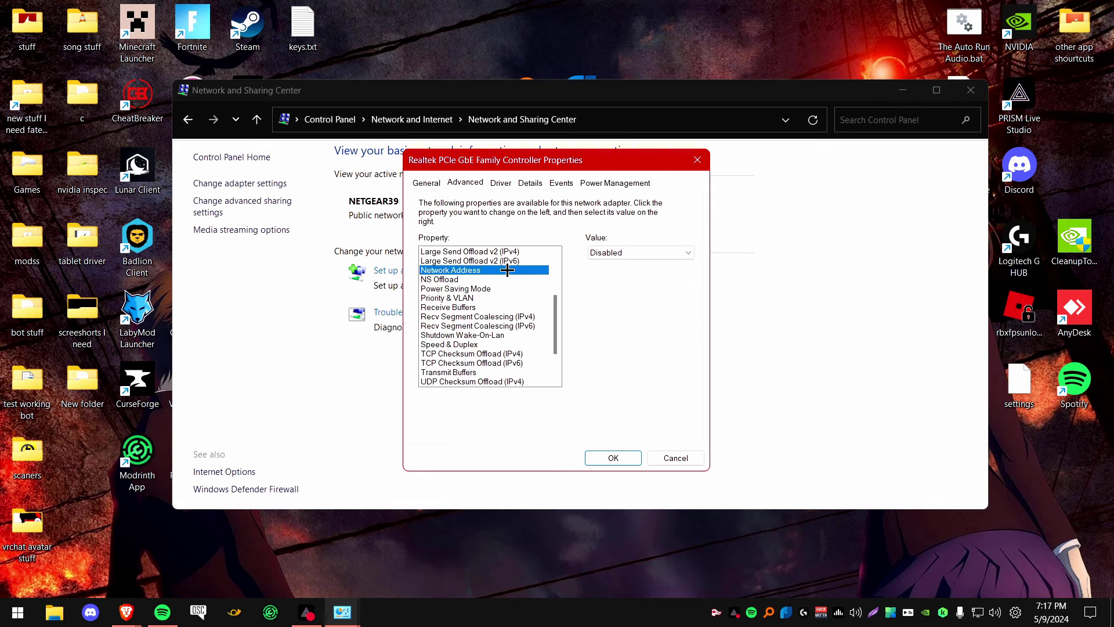
pyautogui.click(499, 270)
pyautogui.click(499, 279)
pyautogui.click(491, 297)
pyautogui.click(491, 288)
pyautogui.click(494, 280)
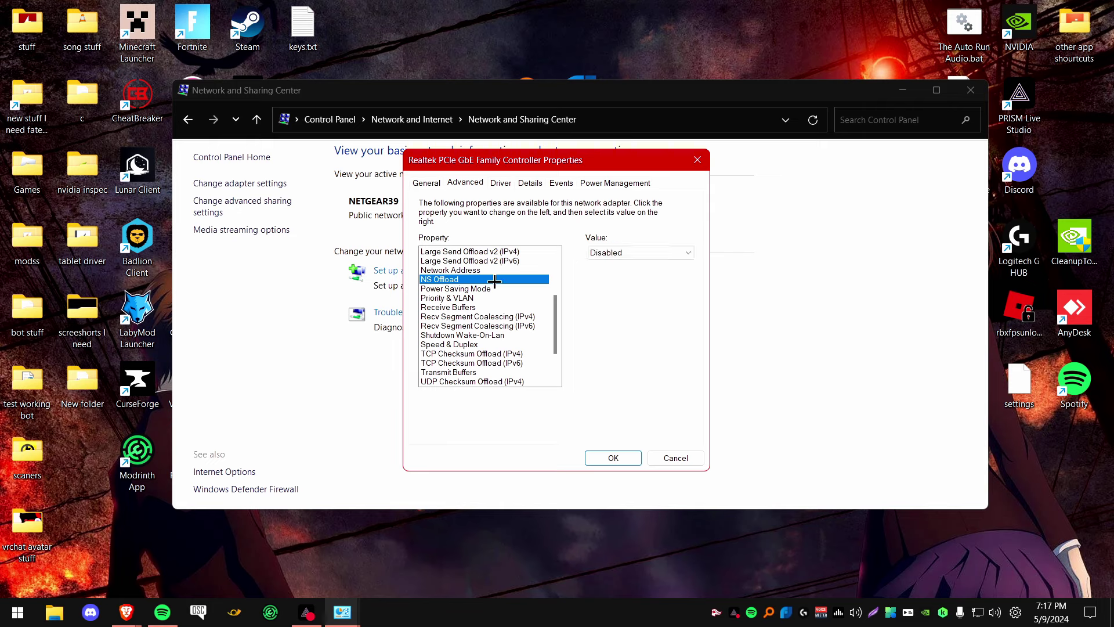
# Verify TCP/UDP checksum offloads and wake-on-LAN settings are Disabled, then confirm and close Ethernet Status.
pyautogui.scroll(-2, 462, 335)
pyautogui.click(487, 307)
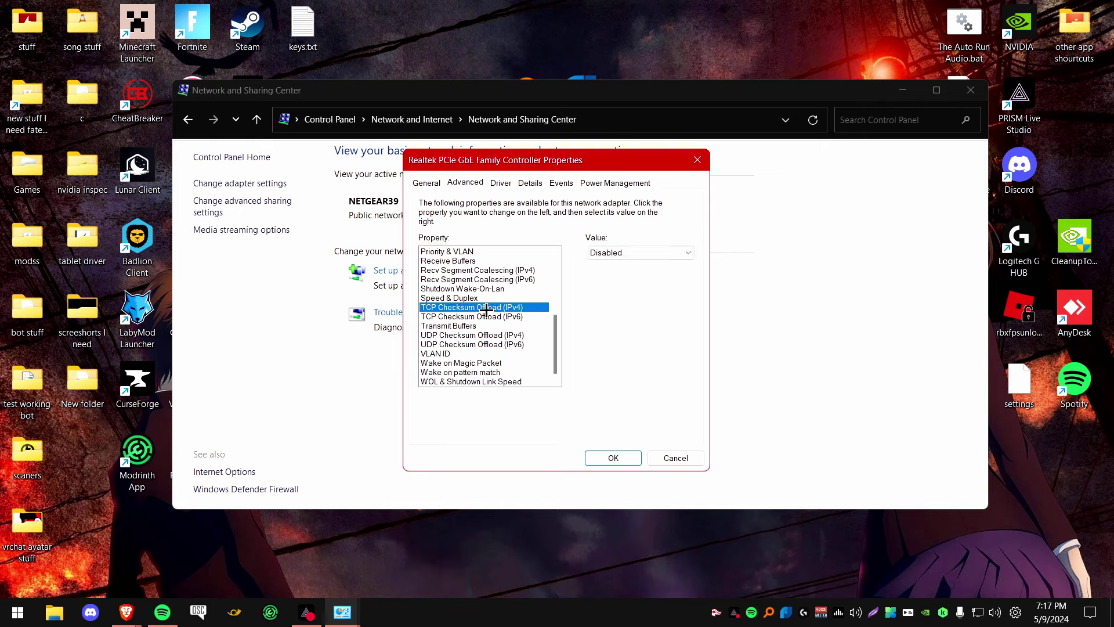
pyautogui.click(486, 317)
pyautogui.click(481, 348)
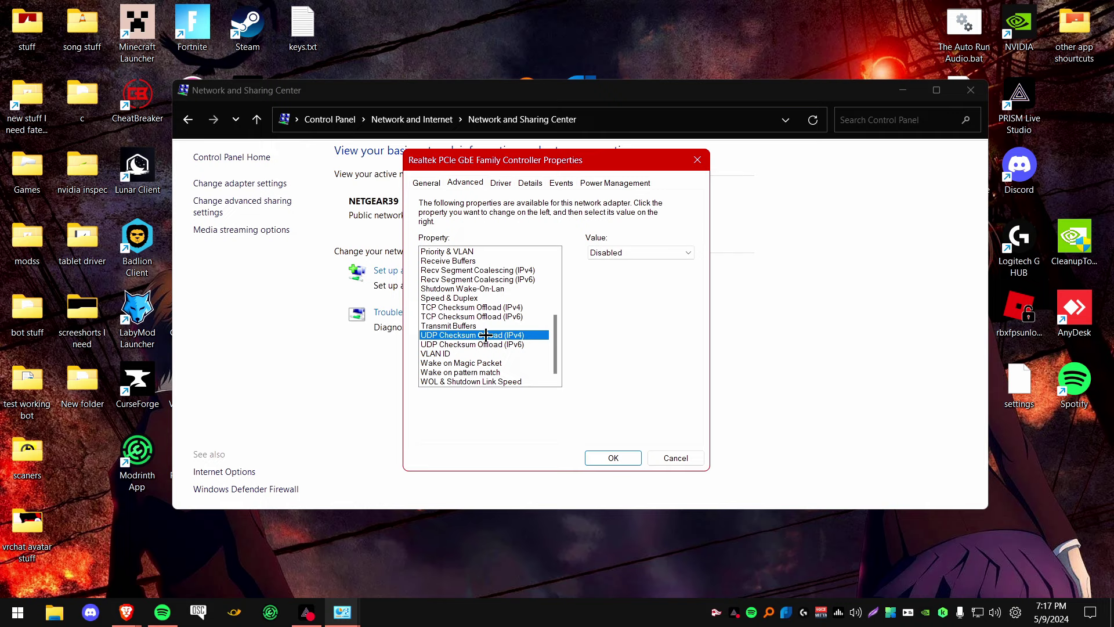
pyautogui.click(486, 344)
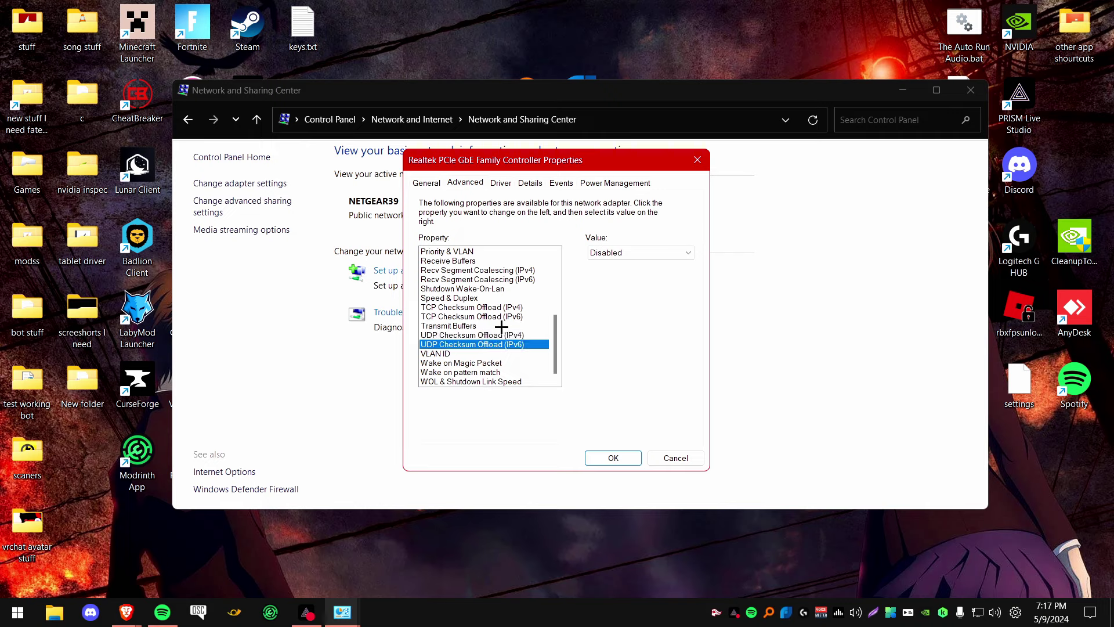
pyautogui.click(499, 363)
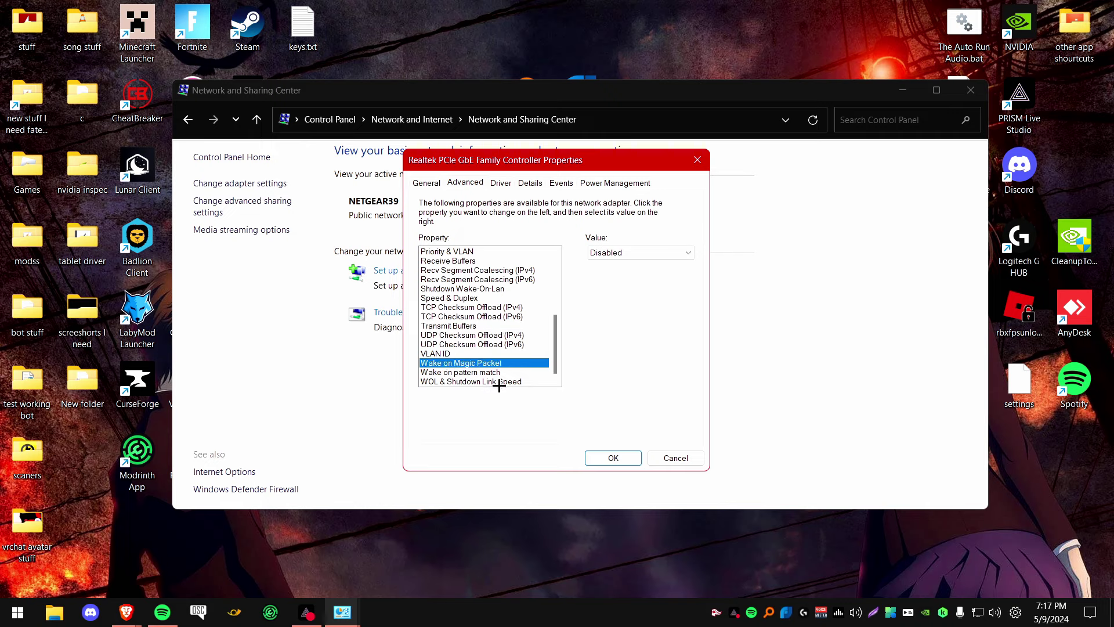
pyautogui.click(499, 374)
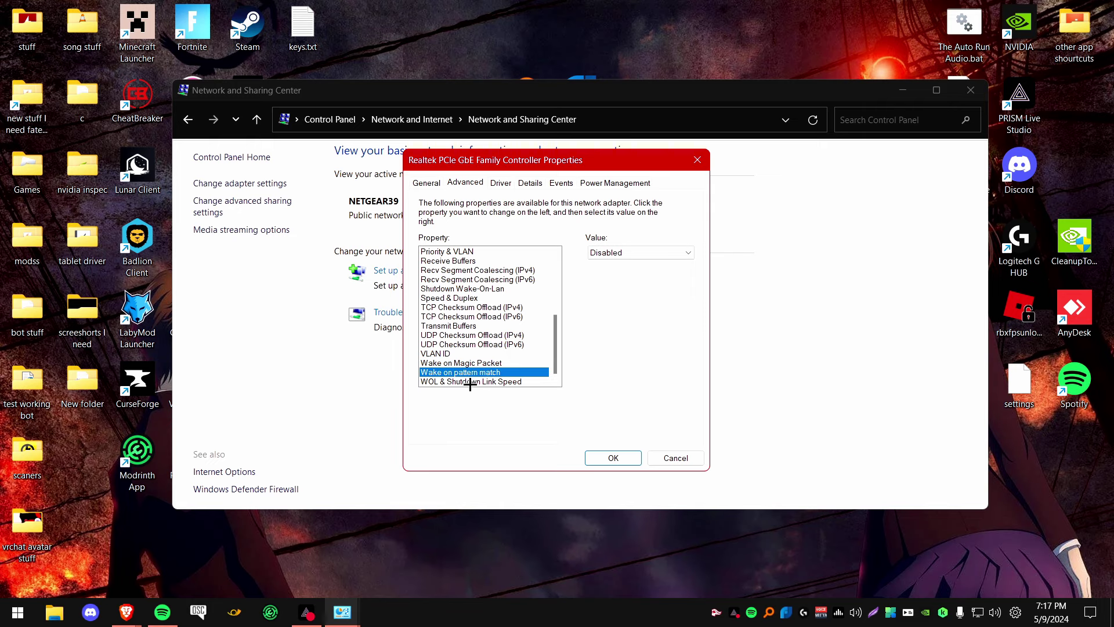
pyautogui.click(470, 383)
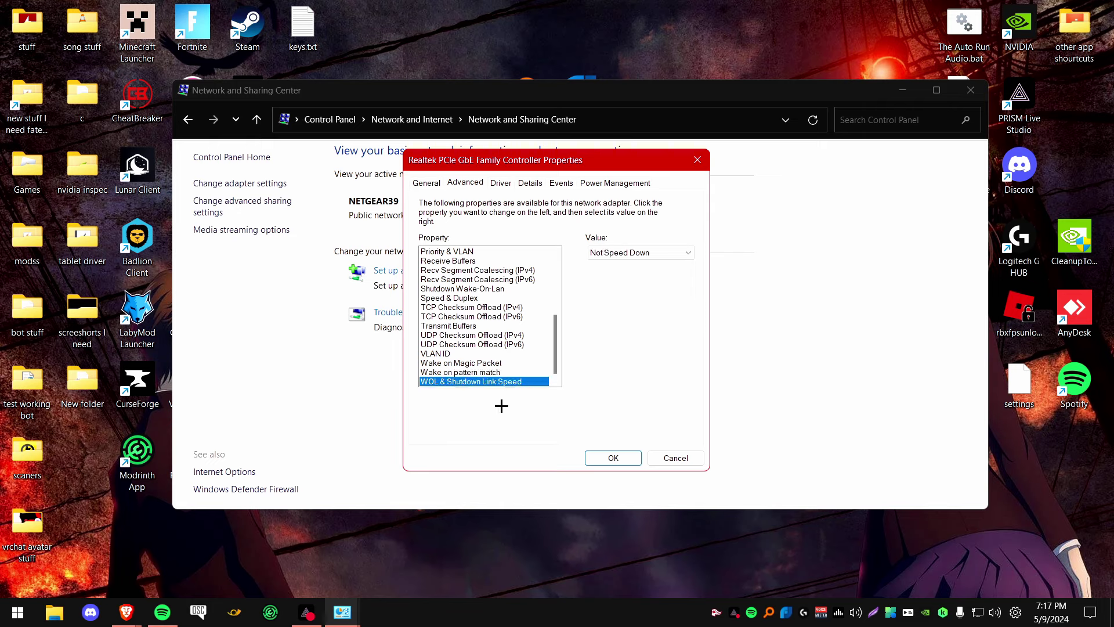
pyautogui.scroll(5, 482, 316)
pyautogui.click(614, 456)
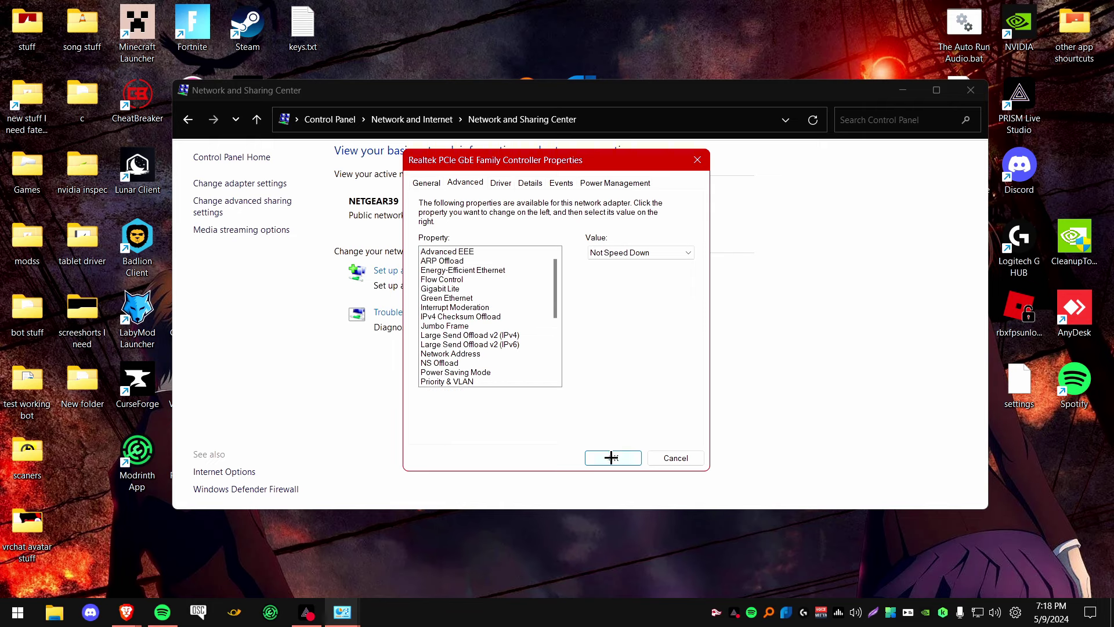
pyautogui.click(635, 457)
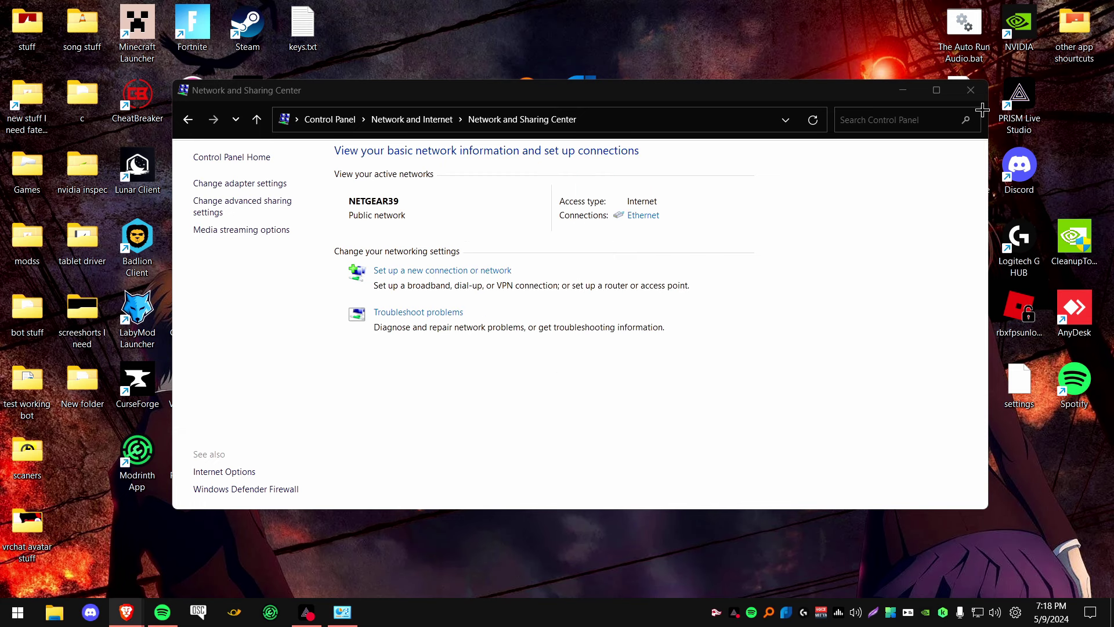
# Close Network and Sharing Center, skim the YouTube adapter-optimization video's description, then show the desktop.
pyautogui.click(969, 88)
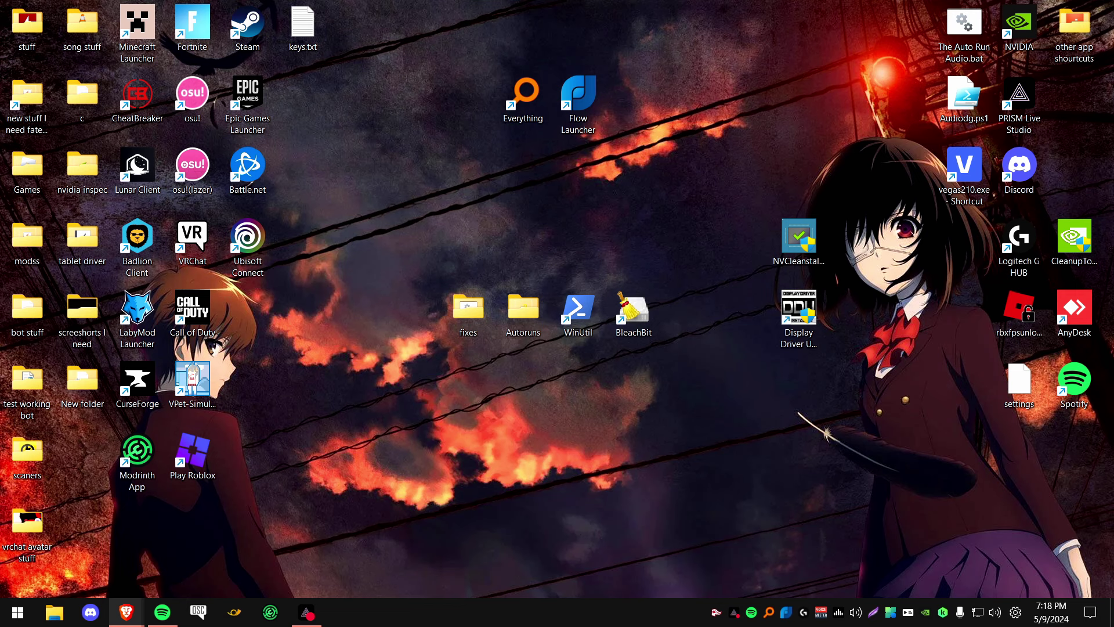
pyautogui.hotkey('alt', 'Tab')
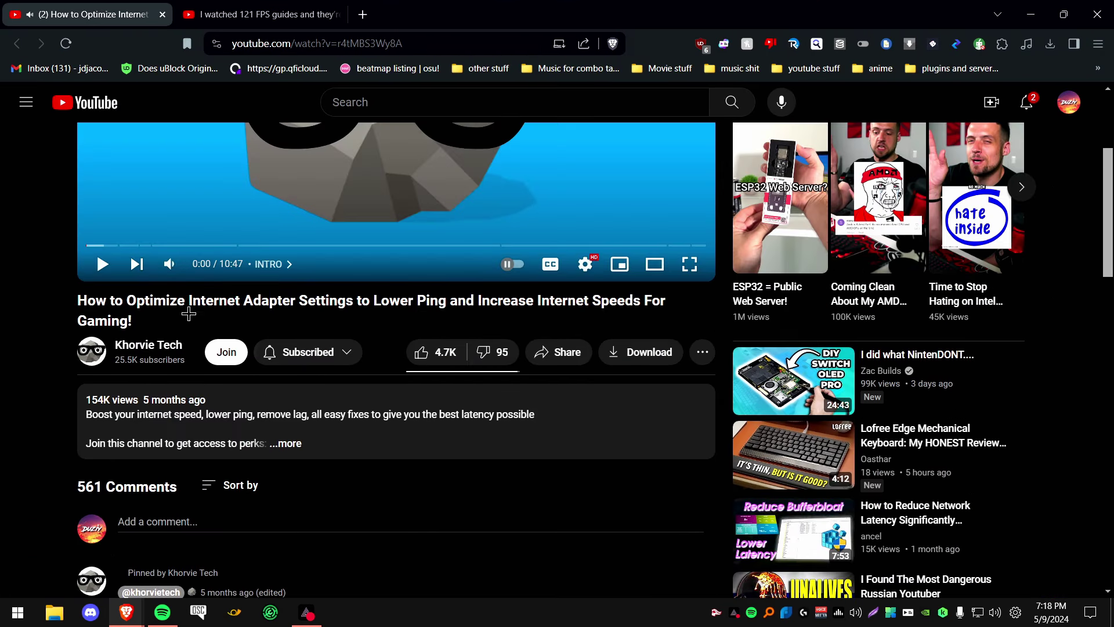
pyautogui.moveTo(353, 414); pyautogui.dragTo(537, 414)
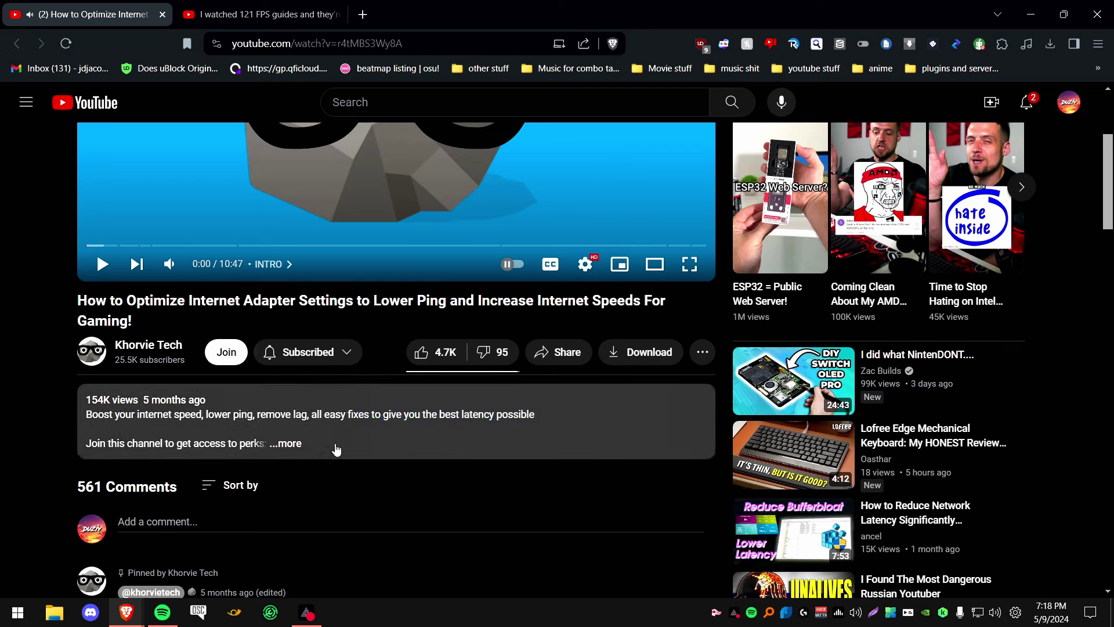
pyautogui.click(336, 447)
pyautogui.scroll(4, 185, 419)
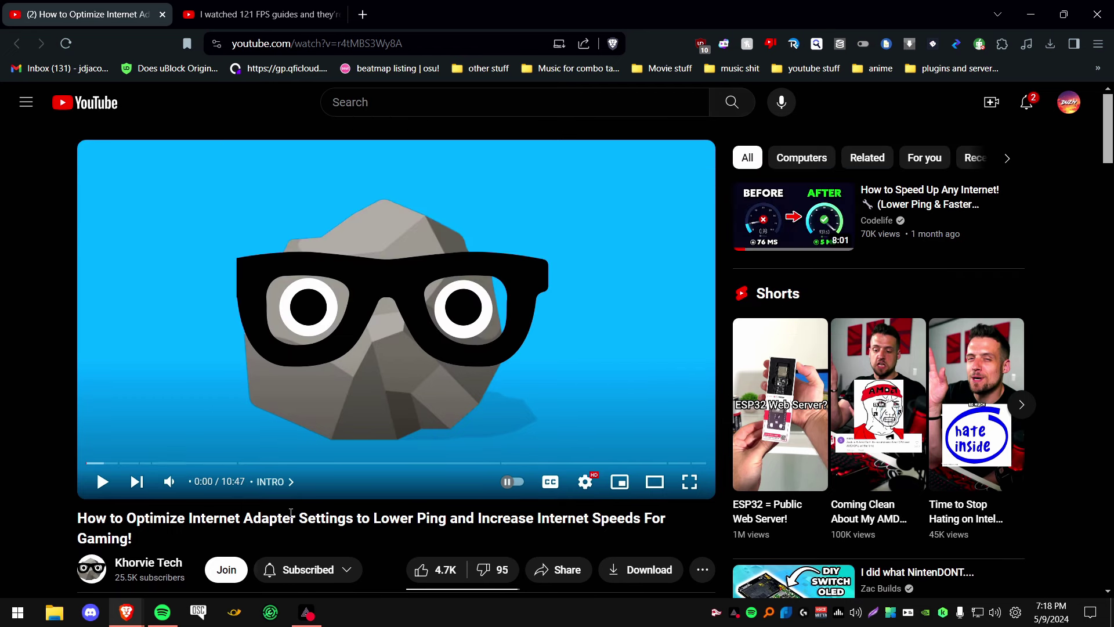
pyautogui.scroll(-3, 185, 419)
pyautogui.scroll(3, 186, 419)
pyautogui.press('super+d')
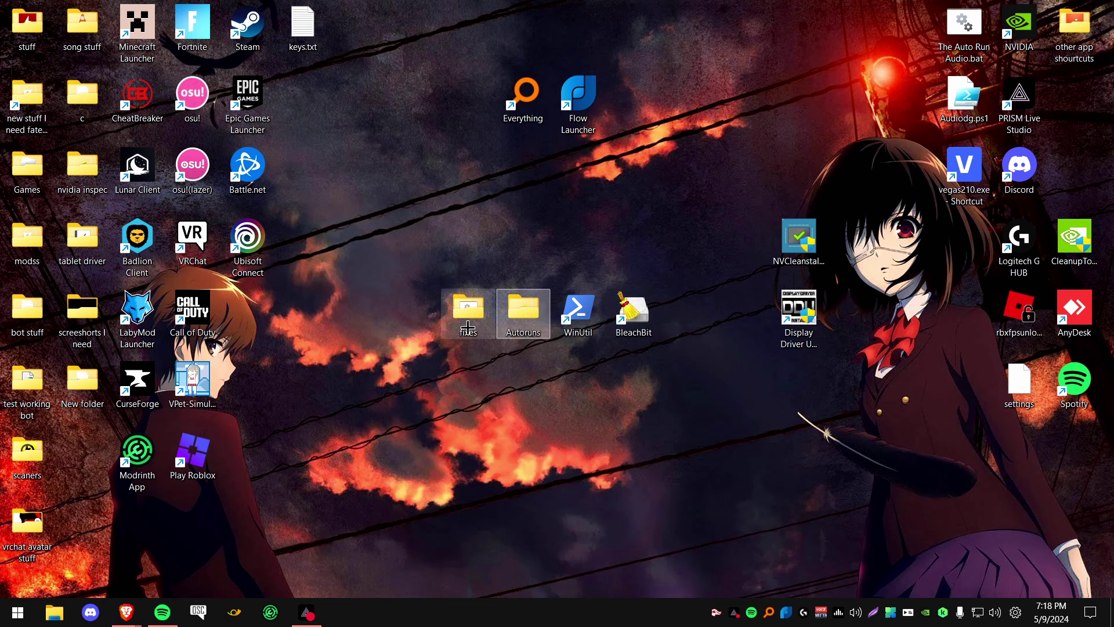
# Run ipconfig /flushdns in Command Prompt to flush the DNS Resolver Cache, then close it.
pyautogui.press('super')
pyautogui.write('cmd')
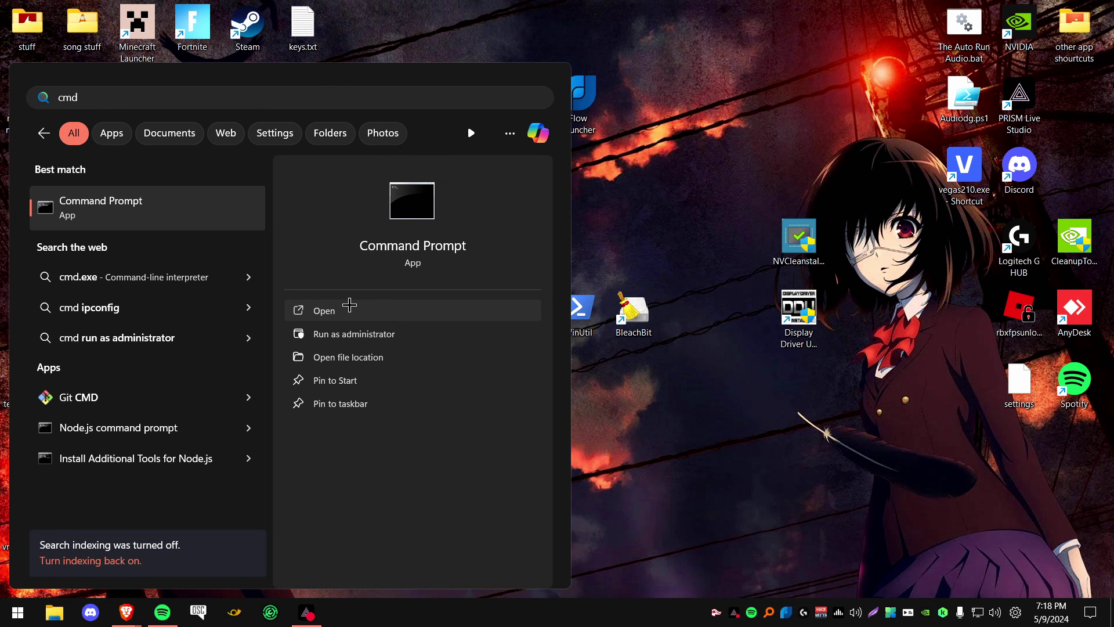
pyautogui.click(350, 307)
pyautogui.moveTo(188, 89); pyautogui.dragTo(231, 115)
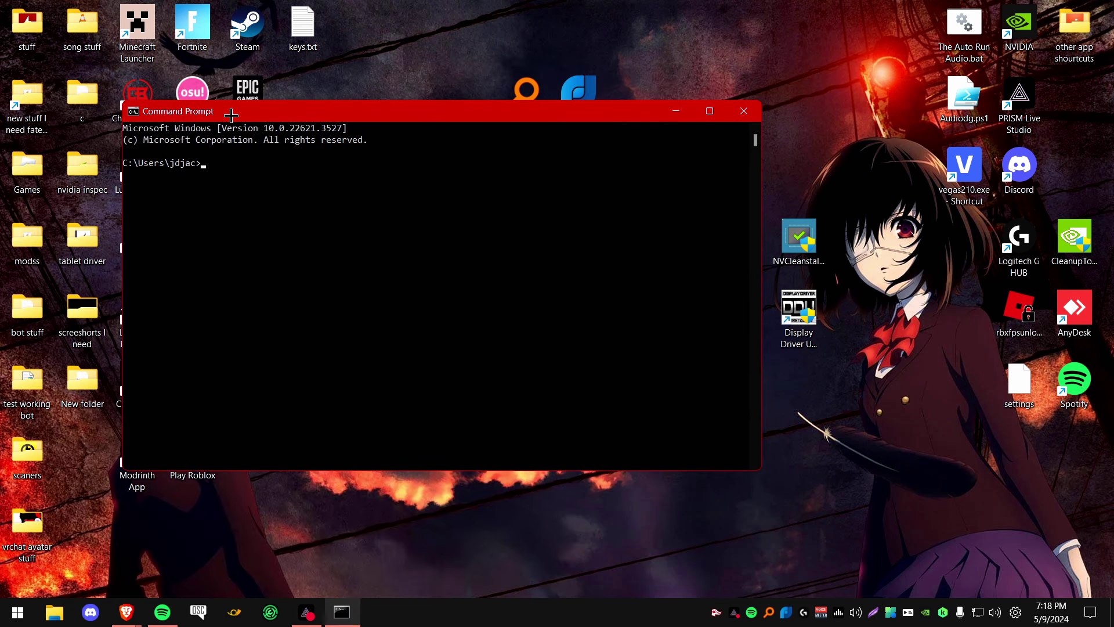
pyautogui.write('ipconfig /flushdns')
pyautogui.press('Return')
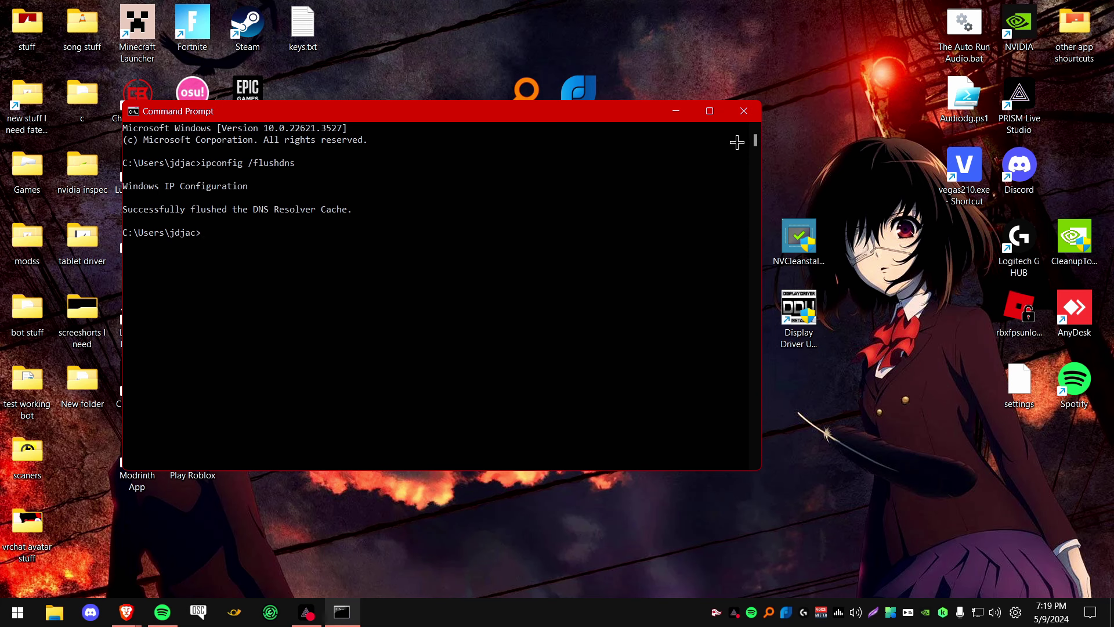
pyautogui.click(744, 111)
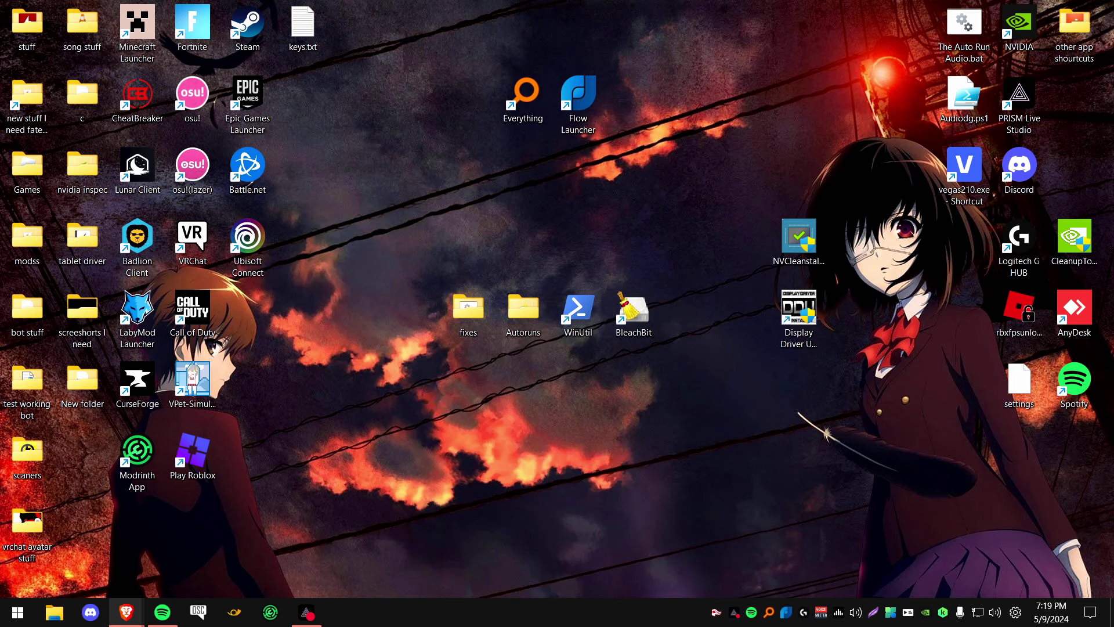
pyautogui.doubleClick(468, 310)
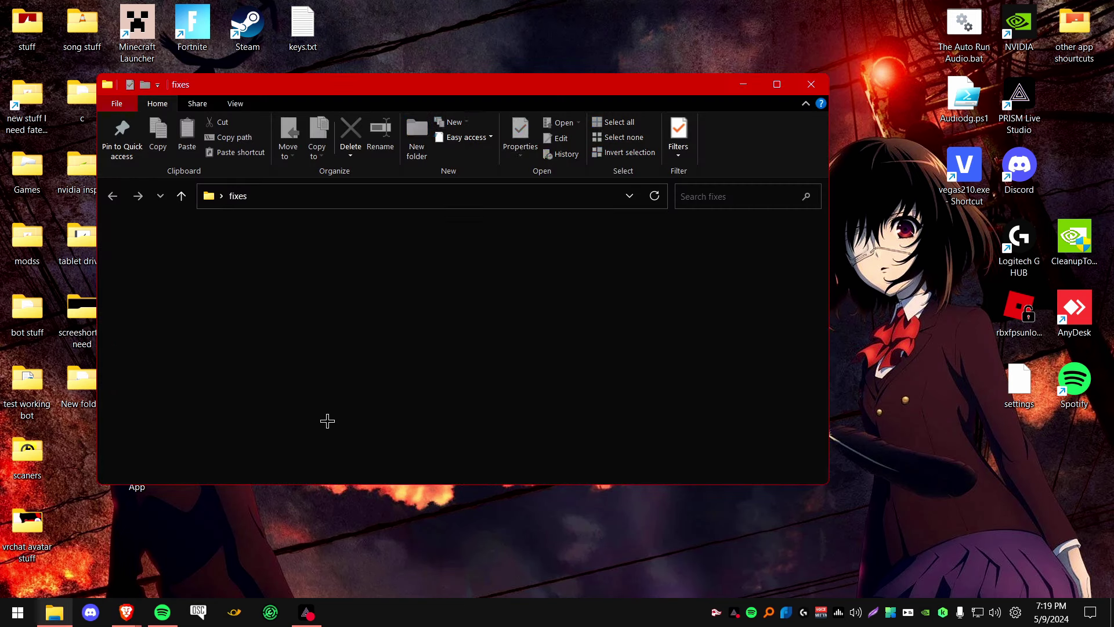
pyautogui.doubleClick(560, 299)
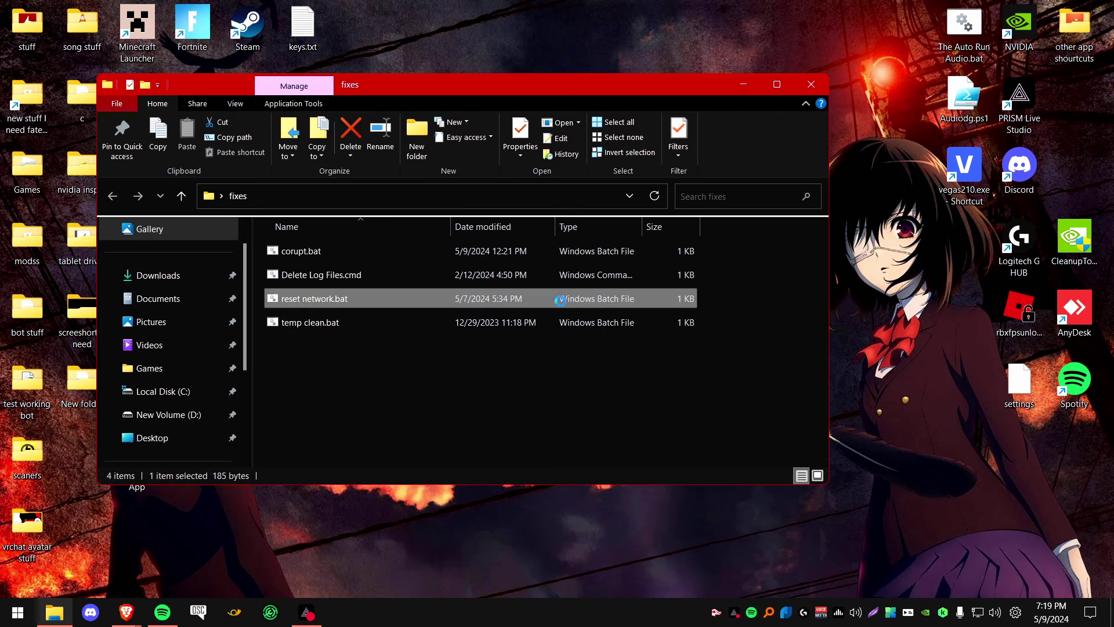
pyautogui.rightClick(587, 298)
pyautogui.click(659, 179)
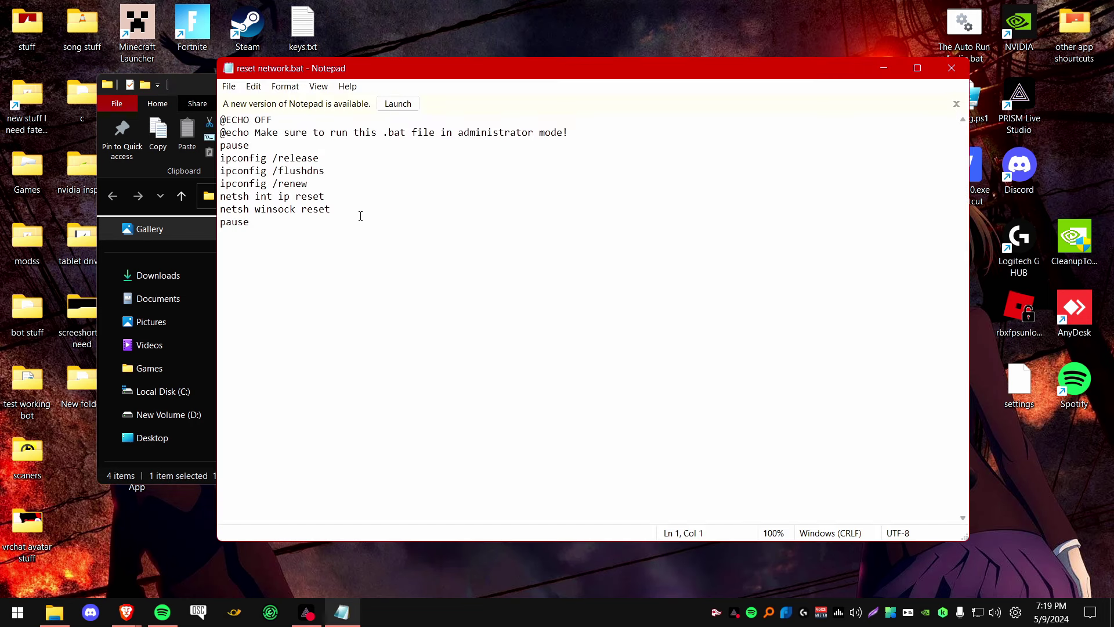
pyautogui.moveTo(360, 216); pyautogui.dragTo(220, 171)
pyautogui.click(297, 236)
pyautogui.moveTo(376, 210); pyautogui.dragTo(210, 157)
pyautogui.click(406, 183)
pyautogui.click(952, 68)
pyautogui.click(372, 400)
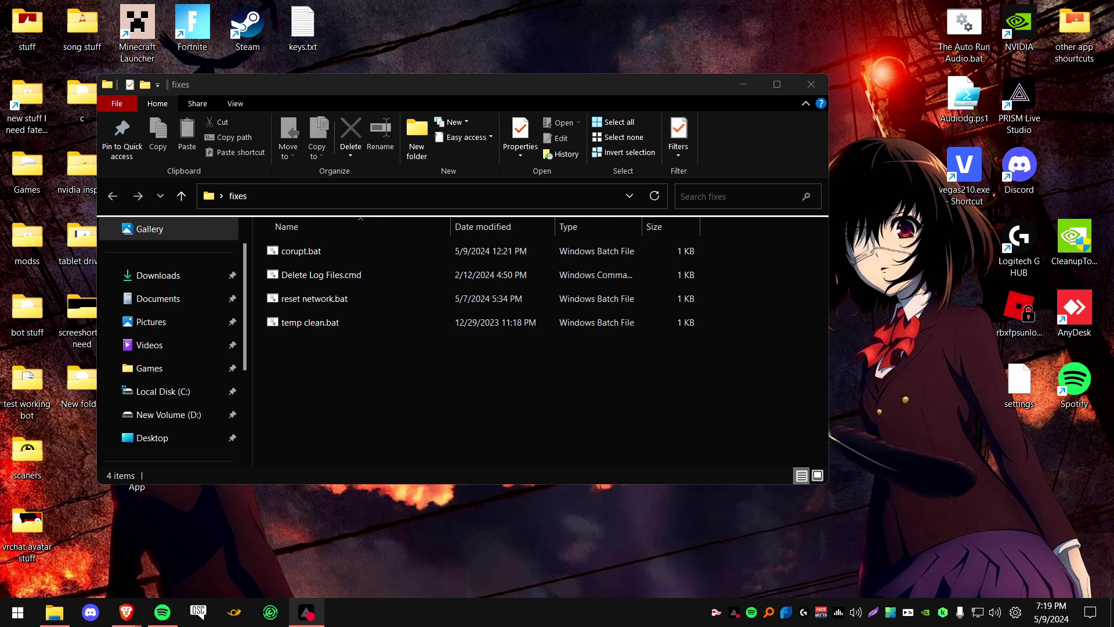
pyautogui.click(811, 84)
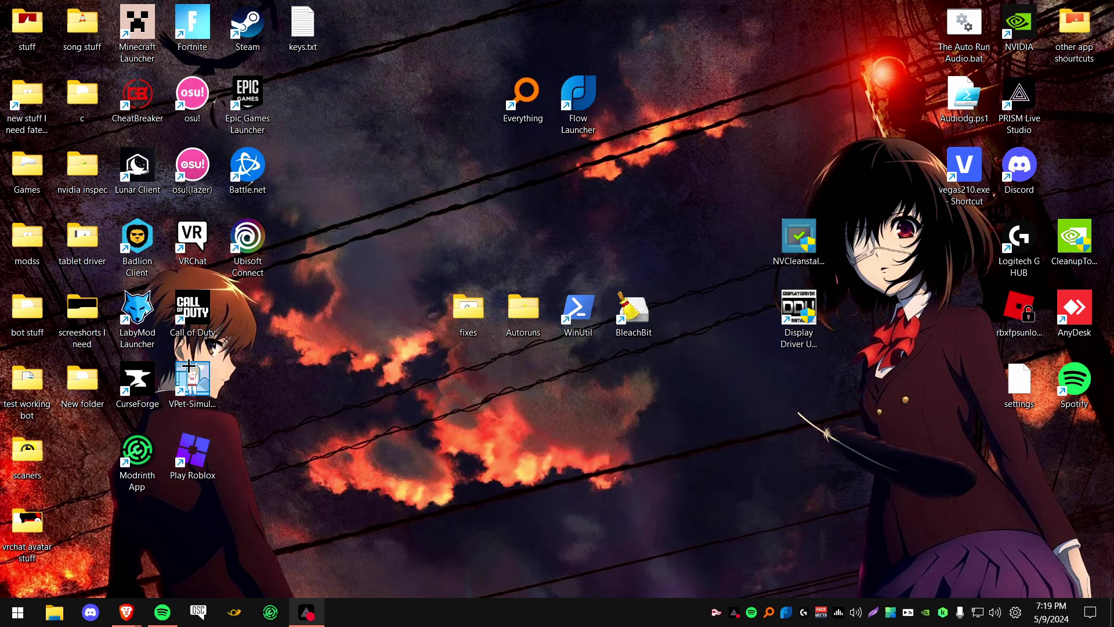